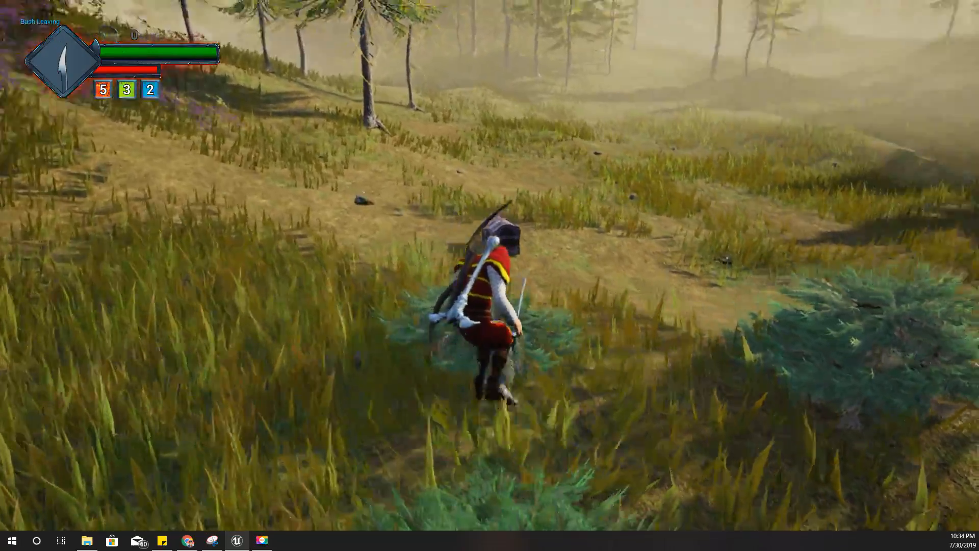
- Playtest the bush stealth effect by moving the crouched character in and out of several bushes, and end the session
{"action": "key", "text": "w"}
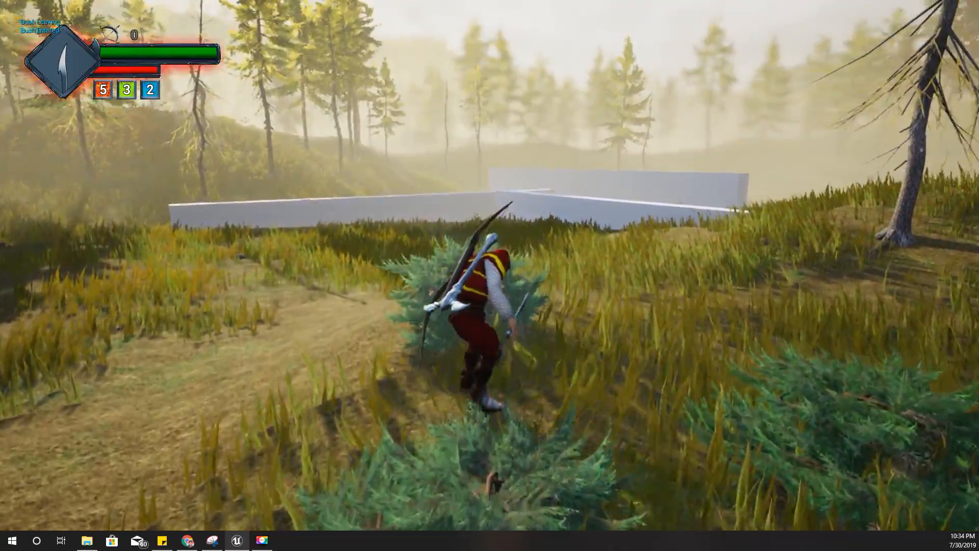
{"action": "key", "text": "w"}
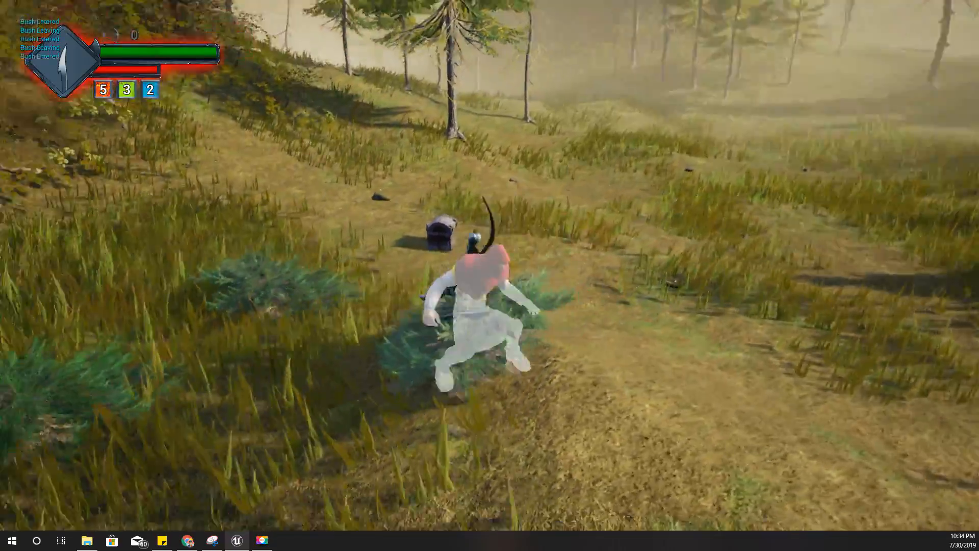
{"action": "key", "text": "w"}
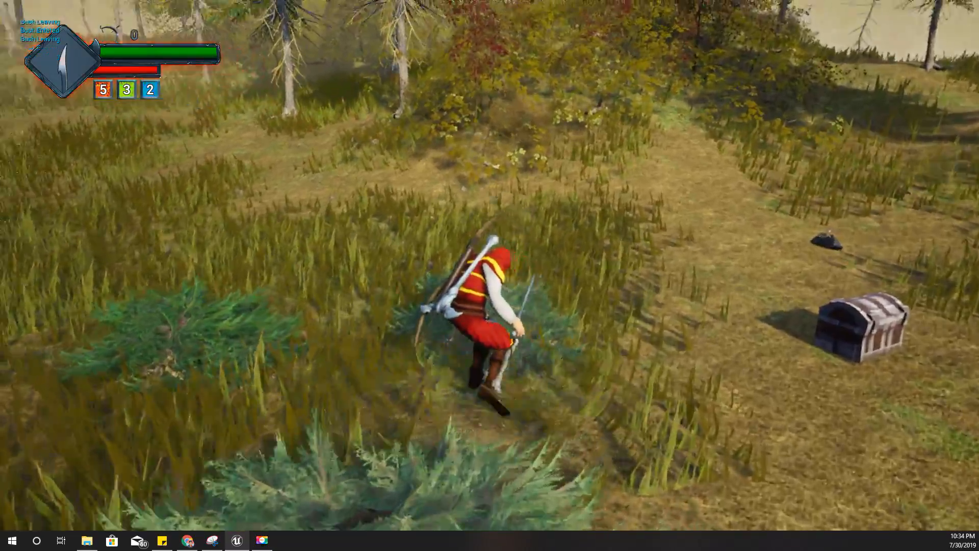
{"action": "key", "text": "w"}
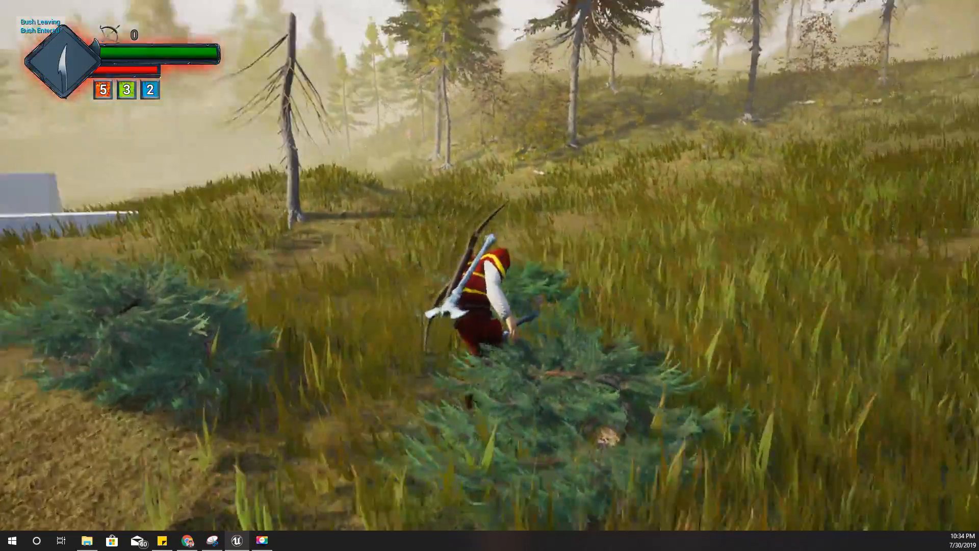
{"action": "key", "text": "w"}
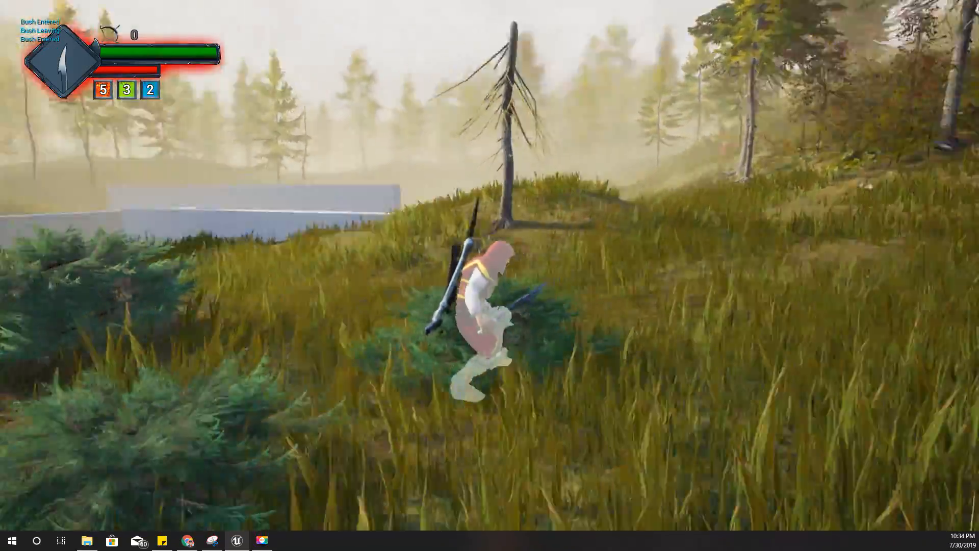
{"action": "key", "text": "w"}
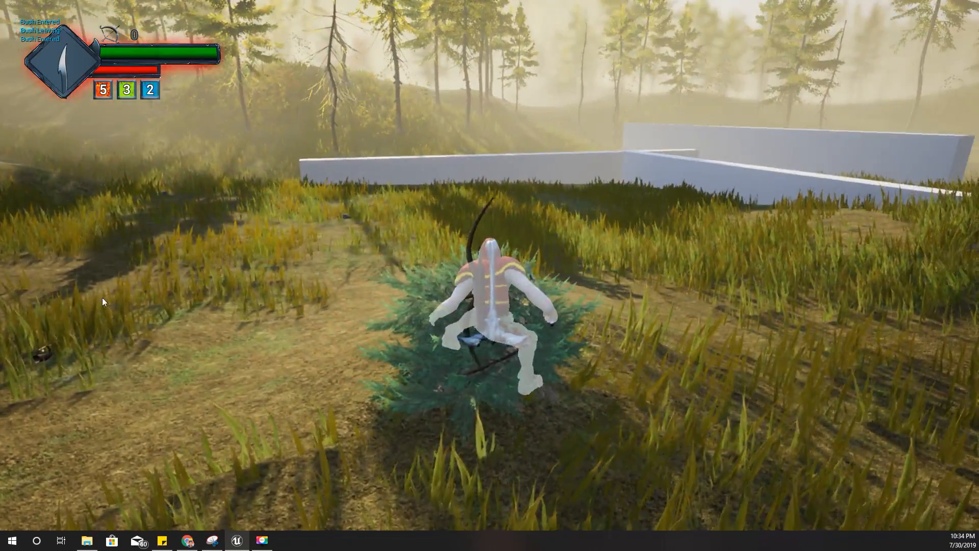
{"action": "key", "text": "Escape"}
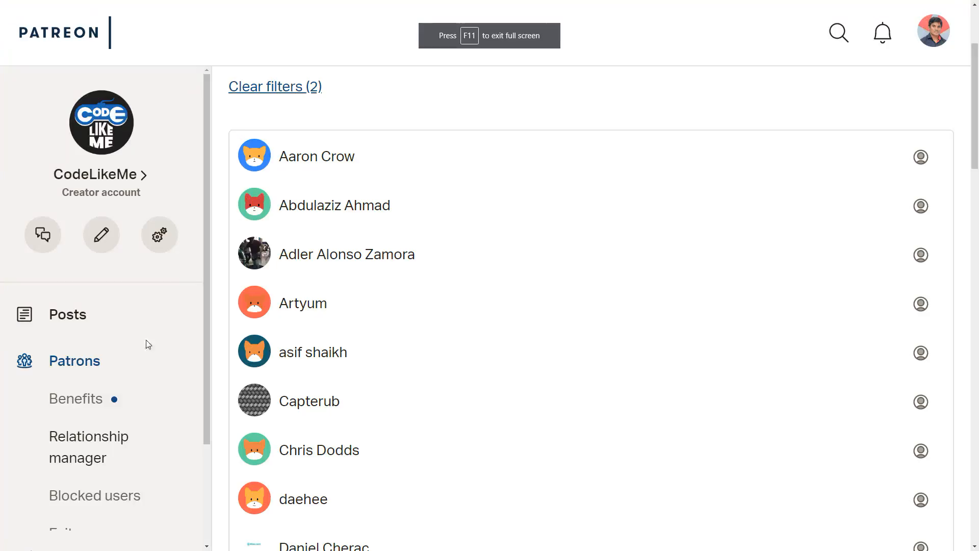
- Look through the list of patrons on the Patreon creator page
{"action": "scroll", "coordinate": [164, 332], "scroll_direction": "down", "scroll_amount": 1}
{"action": "scroll", "coordinate": [776, 382], "scroll_direction": "down", "scroll_amount": 3}
{"action": "scroll", "coordinate": [776, 382], "scroll_direction": "down", "scroll_amount": 11}
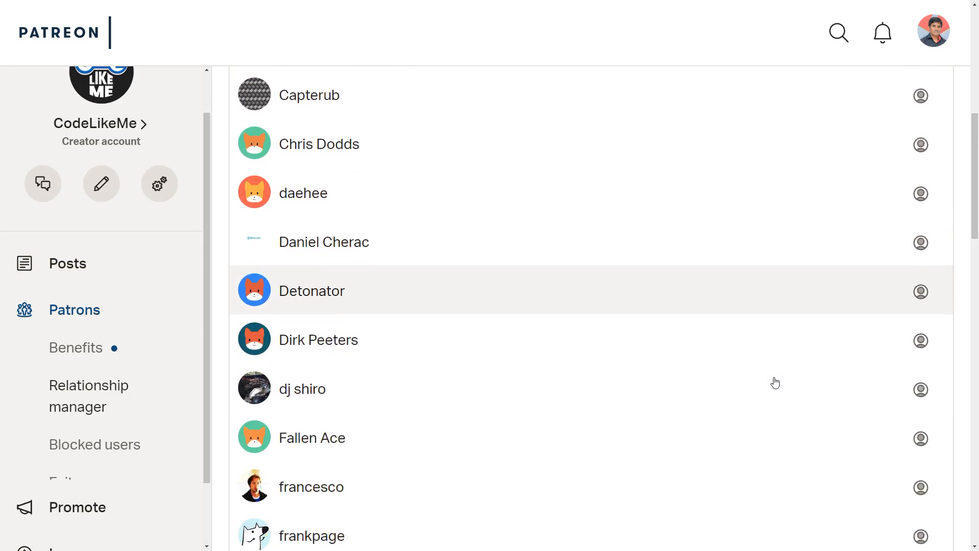
{"action": "scroll", "coordinate": [775, 383], "scroll_direction": "down", "scroll_amount": 12}
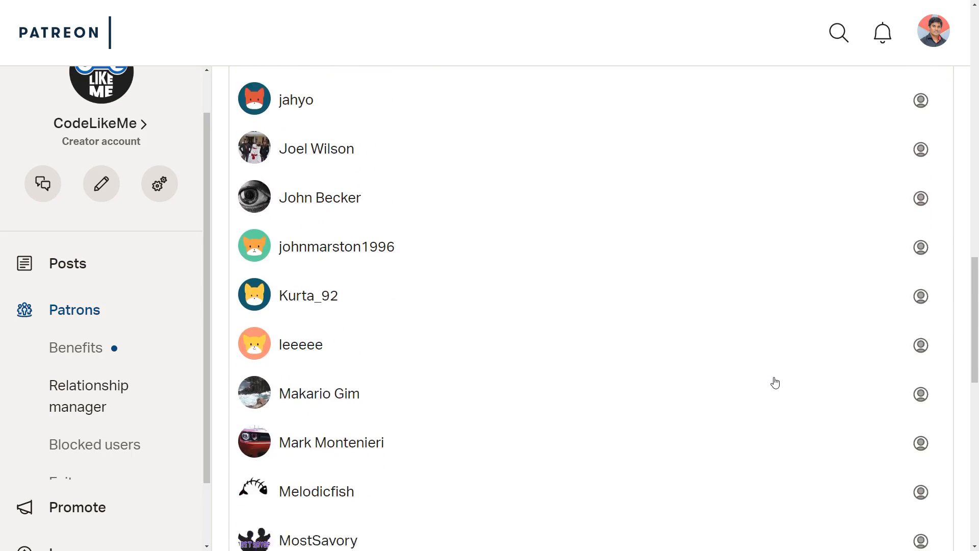
{"action": "scroll", "coordinate": [775, 385], "scroll_direction": "down", "scroll_amount": 5}
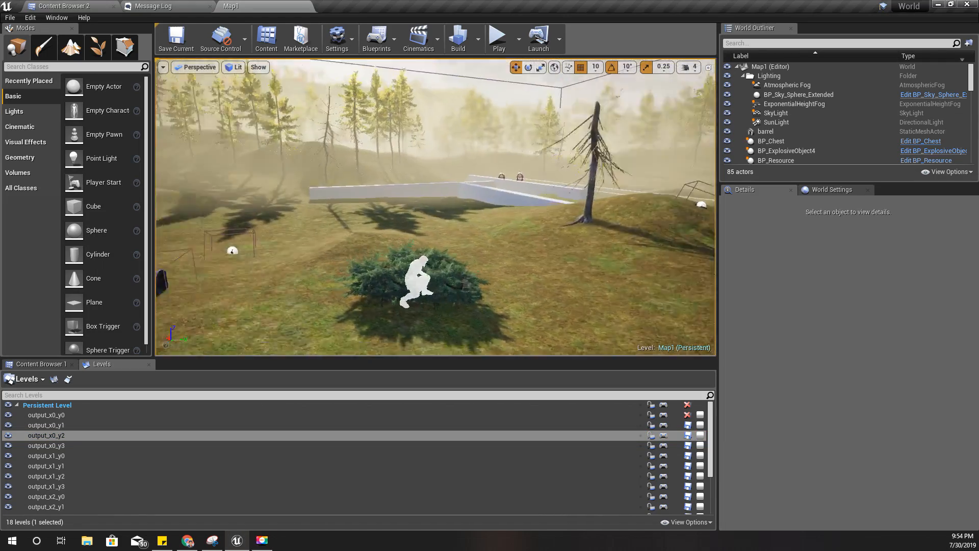
- In the Unreal level viewport, raise the translucent crouching character mesh out of the juniper bush into the air above it
{"action": "key", "text": "F11"}
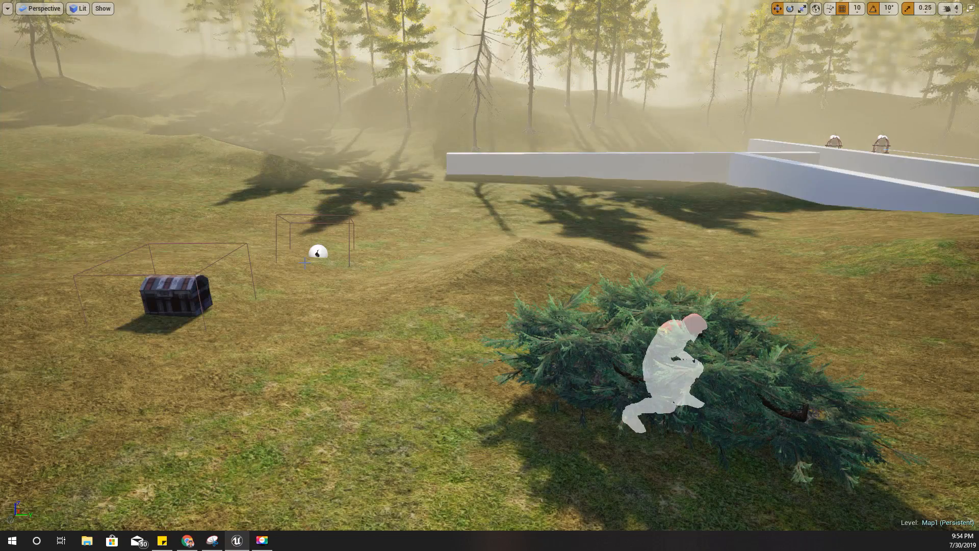
{"action": "key", "text": "w"}
{"action": "mouse_move", "coordinate": [531, 334]}
{"action": "right_mouse_down"}
{"action": "mouse_move", "coordinate": [553, 336]}
{"action": "mouse_move", "coordinate": [566, 352]}
{"action": "mouse_move", "coordinate": [531, 335]}
{"action": "mouse_move", "coordinate": [541, 327]}
{"action": "right_mouse_up"}
{"action": "left_click", "coordinate": [530, 325]}
{"action": "key", "text": "s"}
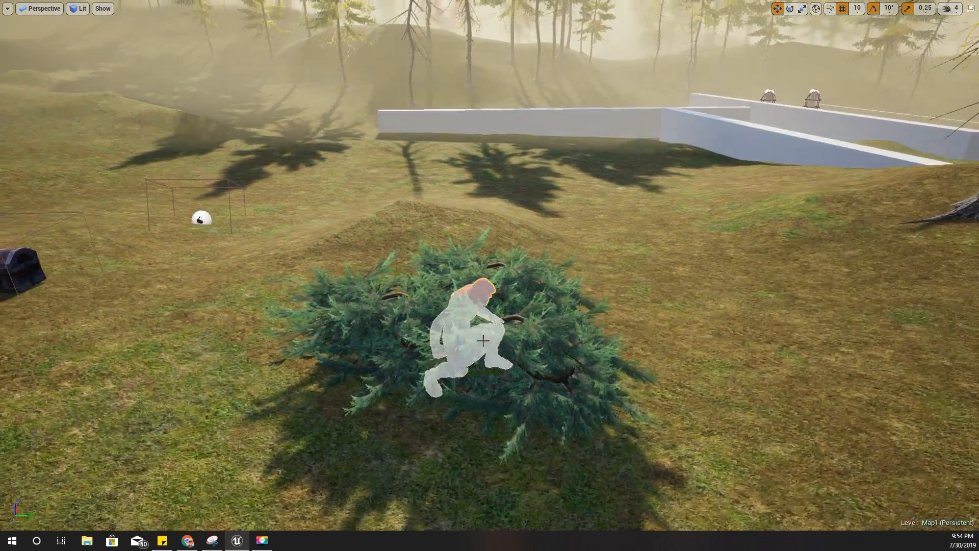
{"action": "key", "text": "g"}
{"action": "right_click_drag", "start_coordinate": [394, 231], "coordinate": [399, 231]}
{"action": "right_click_drag", "start_coordinate": [463, 280], "coordinate": [498, 268]}
{"action": "right_click_drag", "start_coordinate": [367, 354], "coordinate": [401, 400]}
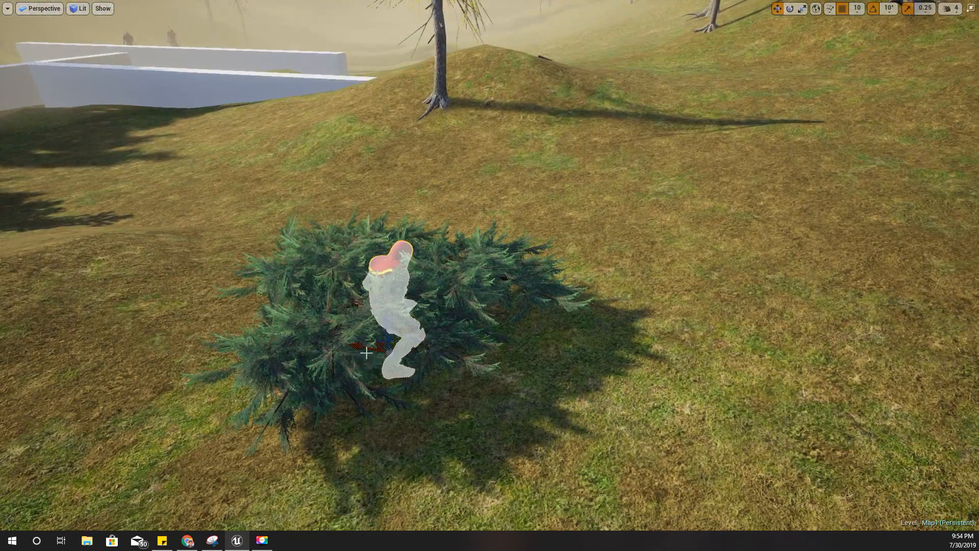
{"action": "left_click_drag", "start_coordinate": [385, 328], "coordinate": [362, 178]}
{"action": "right_click_drag", "start_coordinate": [497, 233], "coordinate": [449, 224]}
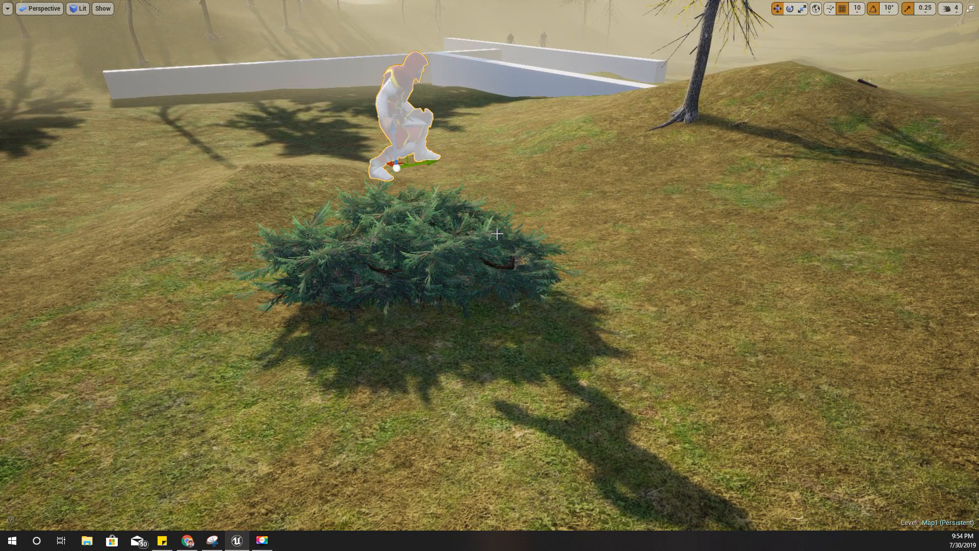
- Play the level, walk the character crouched around the juniper bush beneath the translucent mesh, and stop playing
{"action": "key", "text": "alt+p"}
{"action": "key", "text": "w"}
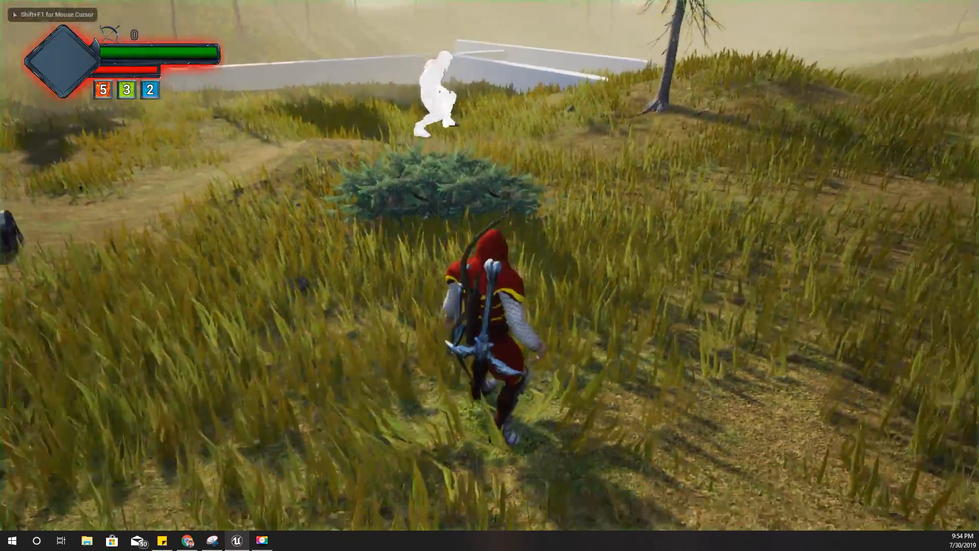
{"action": "key", "text": "c"}
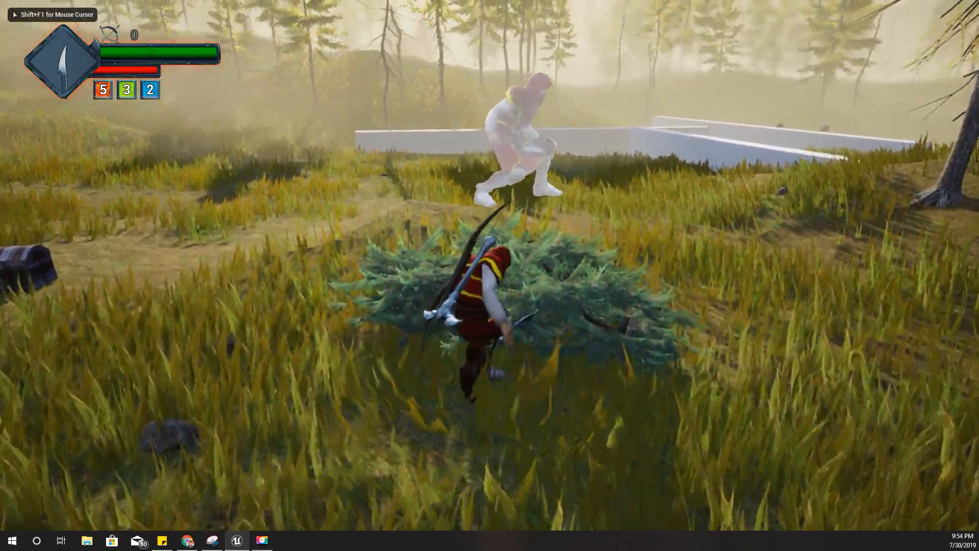
{"action": "key", "text": "s"}
{"action": "key", "text": "a"}
{"action": "key", "text": "d"}
{"action": "key", "text": "w"}
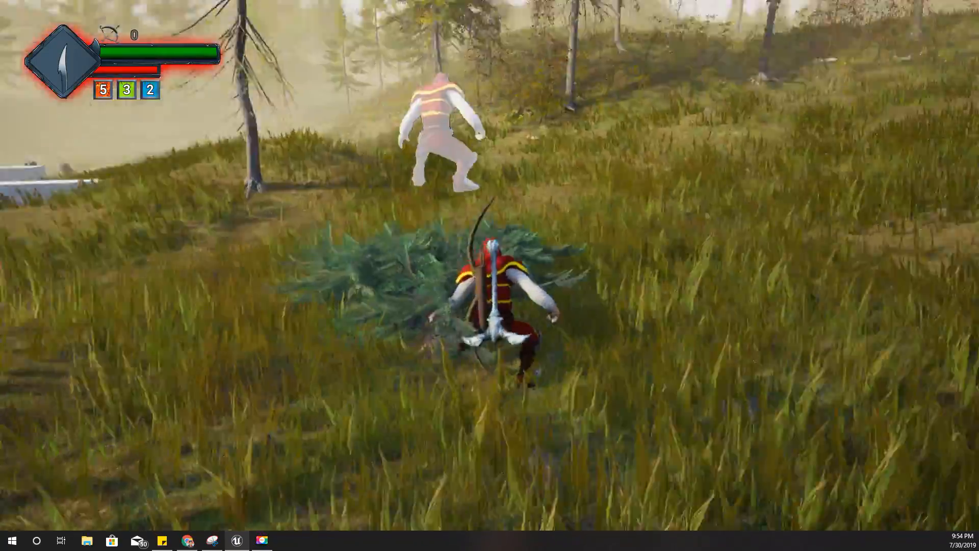
{"action": "key", "text": "s"}
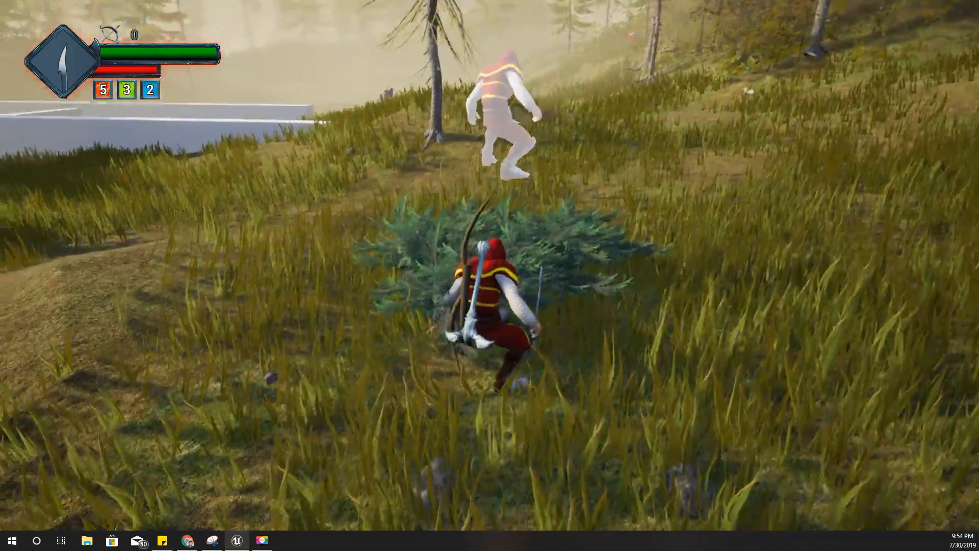
{"action": "key", "text": "d"}
{"action": "key", "text": "w"}
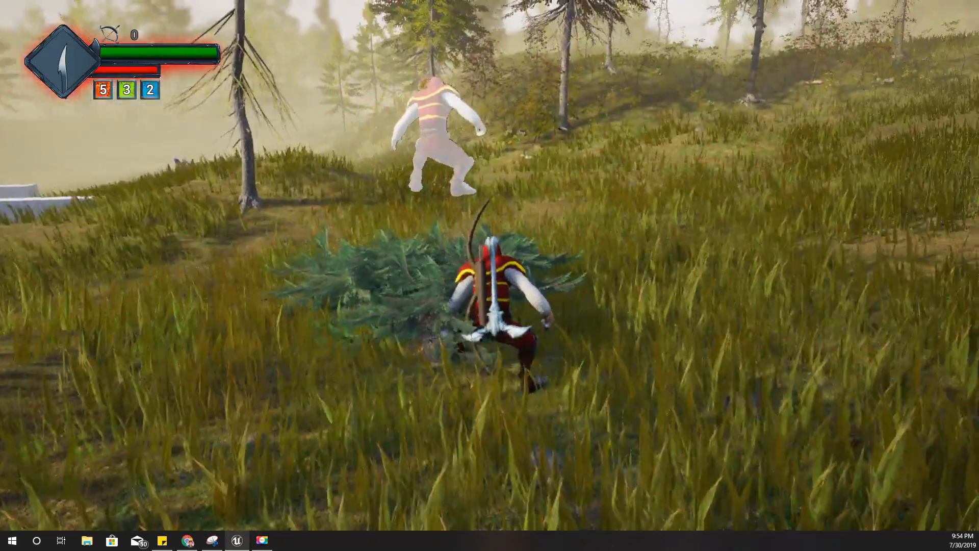
{"action": "key", "text": "w"}
{"action": "key", "text": "d"}
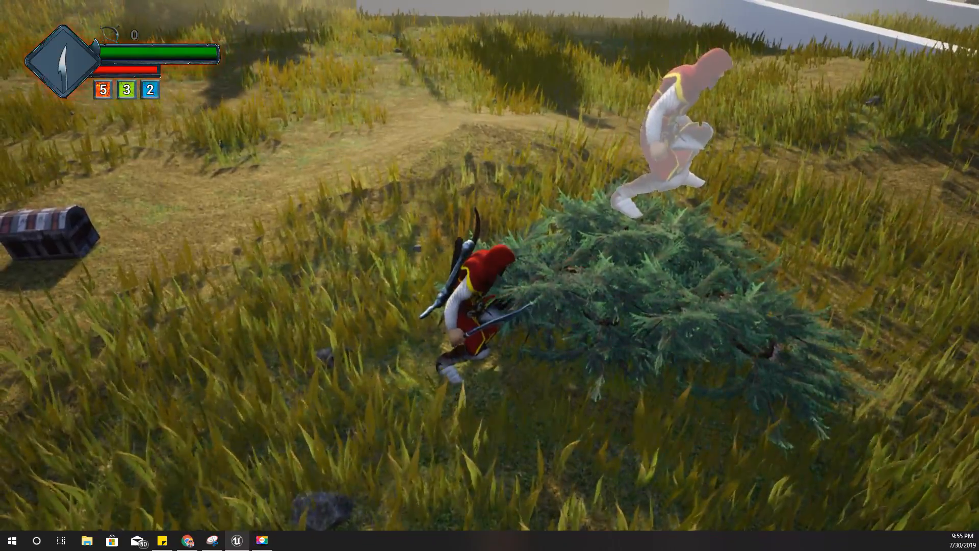
{"action": "key", "text": "Escape"}
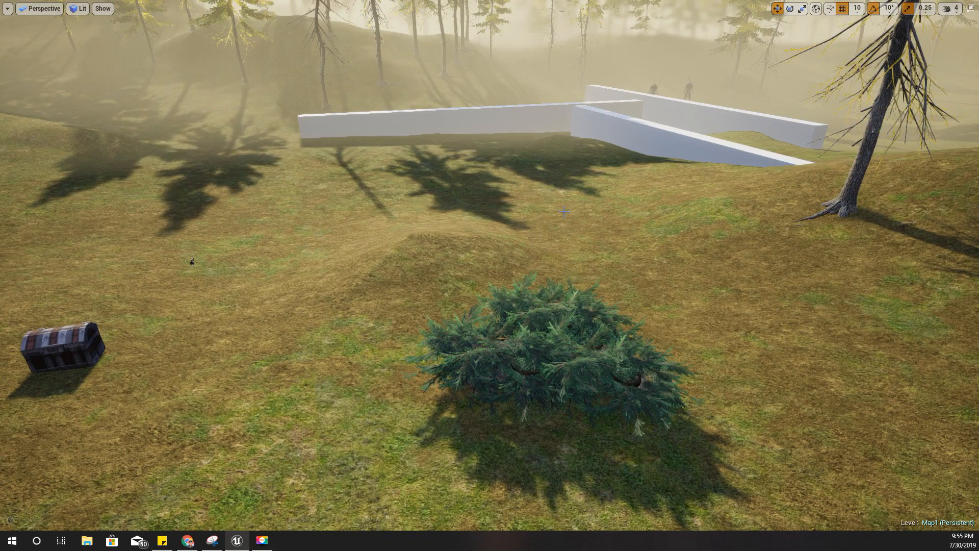
- Select the juniper bush mesh SM_Bush_Juniper_MatureB3 in the level and list the collision presets available for it
{"action": "right_click_drag", "start_coordinate": [403, 194], "coordinate": [588, 276]}
{"action": "key", "text": "a"}
{"action": "key", "text": "w"}
{"action": "key", "text": "F11"}
{"action": "key", "text": "w"}
{"action": "key", "text": "w"}
{"action": "left_click", "coordinate": [371, 203]}
{"action": "key", "text": "s"}
{"action": "key", "text": "s"}
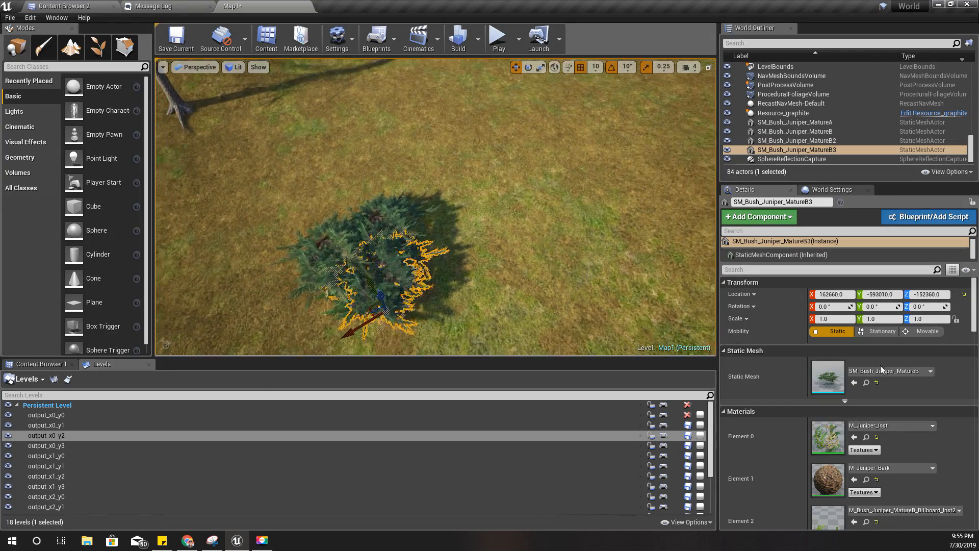
{"action": "scroll", "coordinate": [828, 322], "scroll_direction": "down", "scroll_amount": 10}
{"action": "scroll", "coordinate": [834, 327], "scroll_direction": "down", "scroll_amount": 3}
{"action": "left_click", "coordinate": [827, 372]}
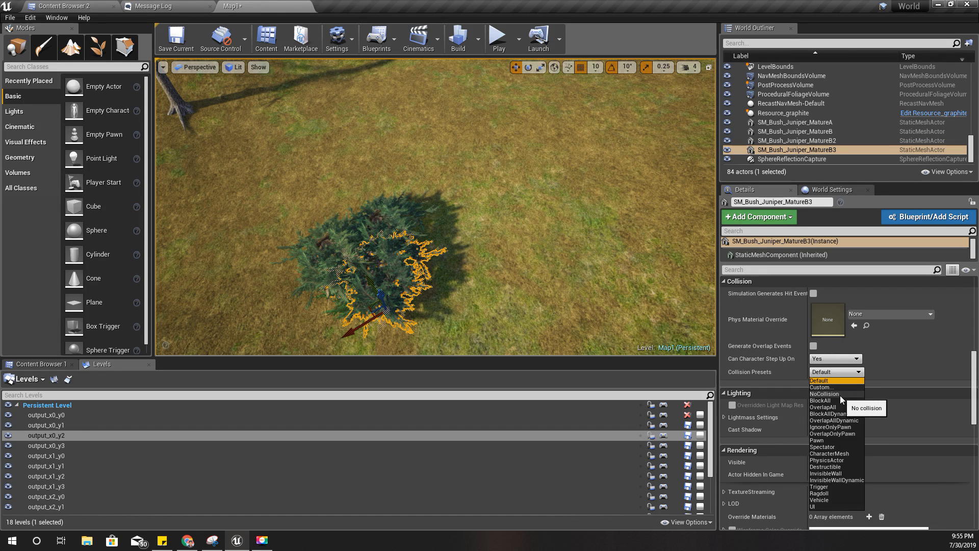
{"action": "right_click_drag", "start_coordinate": [488, 252], "coordinate": [488, 253]}
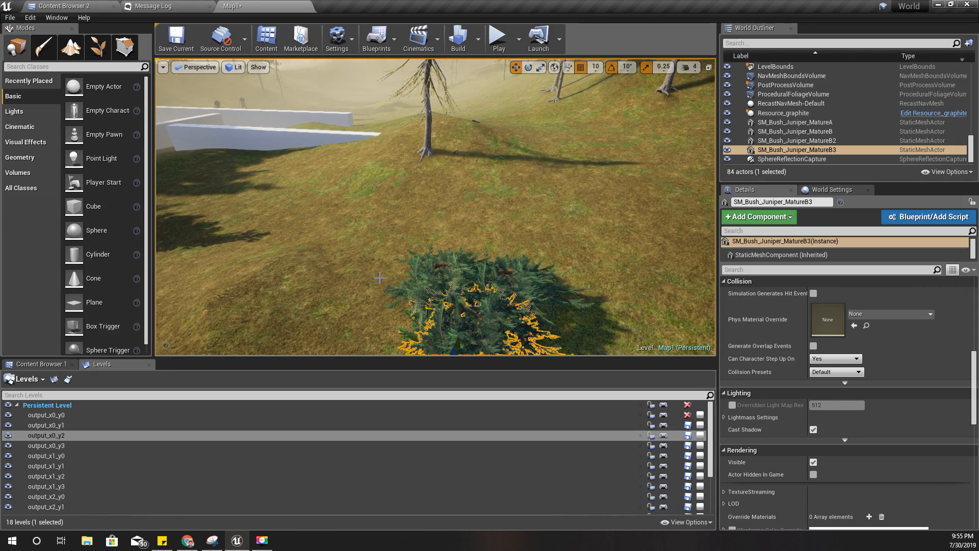
{"action": "right_click_drag", "start_coordinate": [407, 280], "coordinate": [400, 280]}
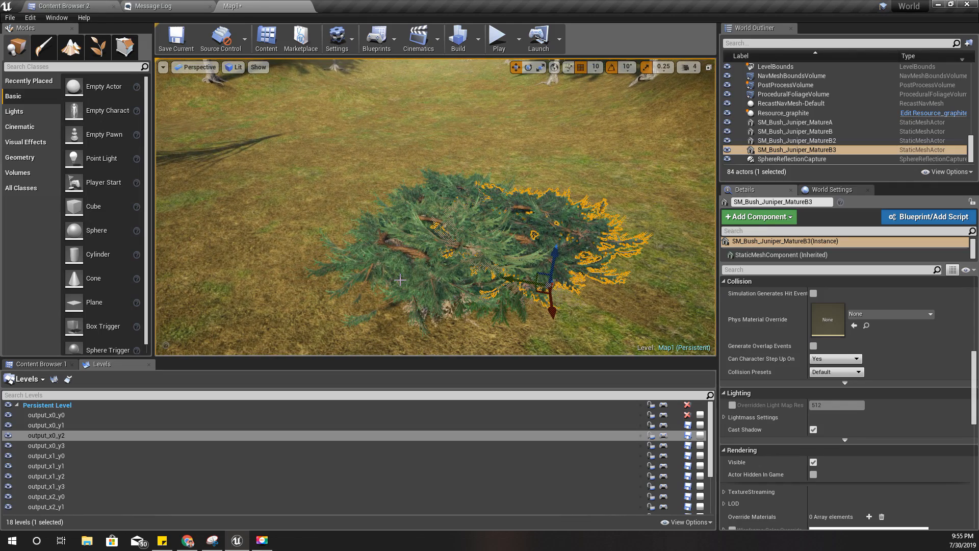
{"action": "right_click_drag", "start_coordinate": [400, 280], "coordinate": [402, 276]}
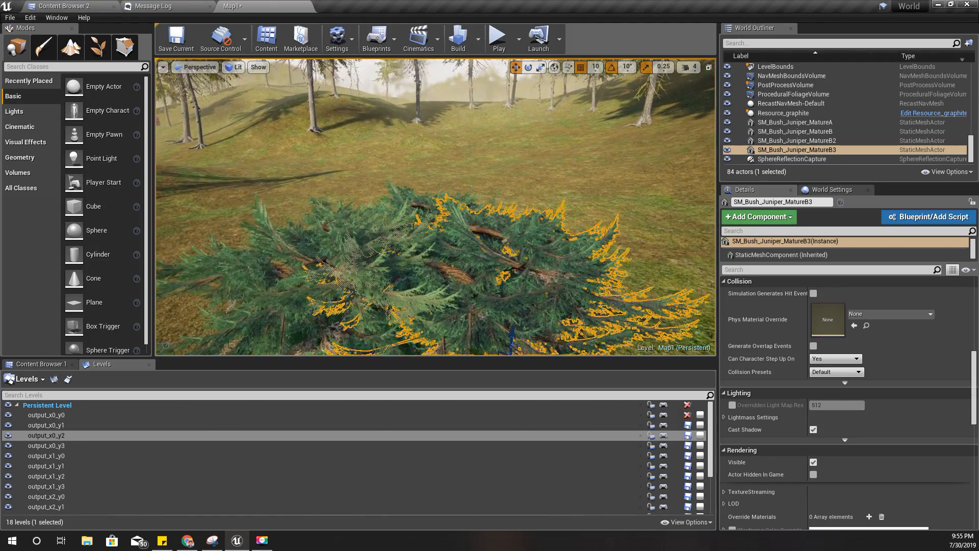
{"action": "key", "text": "f"}
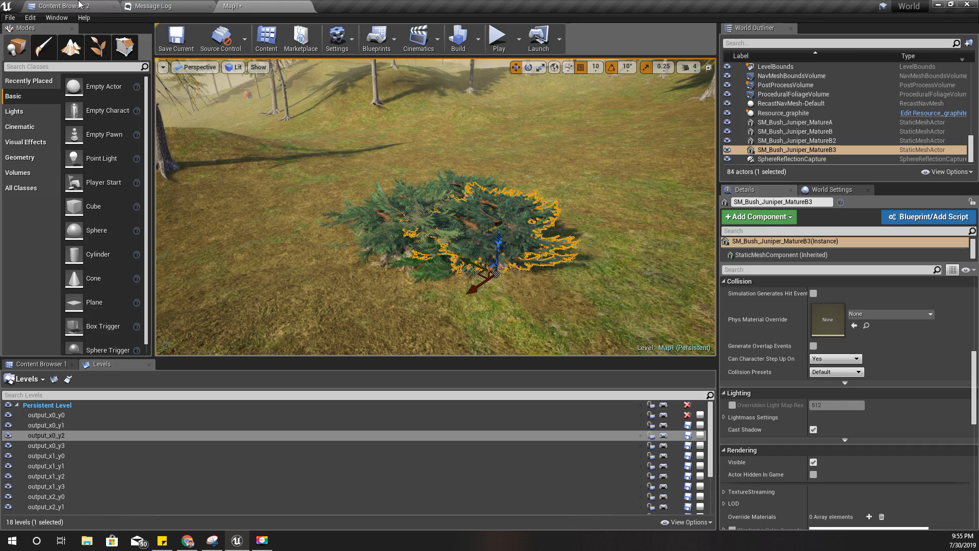
{"action": "left_click", "coordinate": [82, 5]}
{"action": "left_click", "coordinate": [240, 5]}
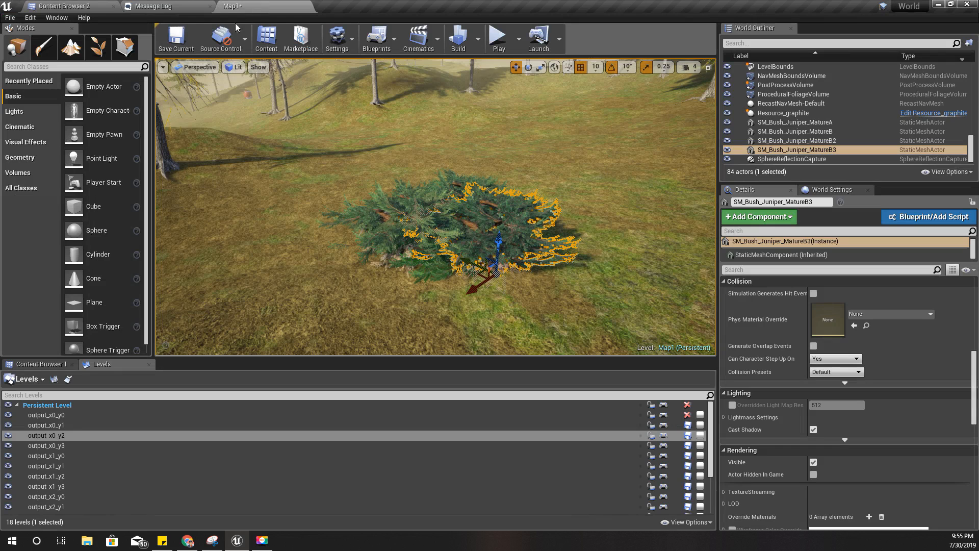
- Open the engine's Collision page in Project Settings and expand the list of collision presets
{"action": "left_click", "coordinate": [352, 38]}
{"action": "left_click", "coordinate": [369, 81]}
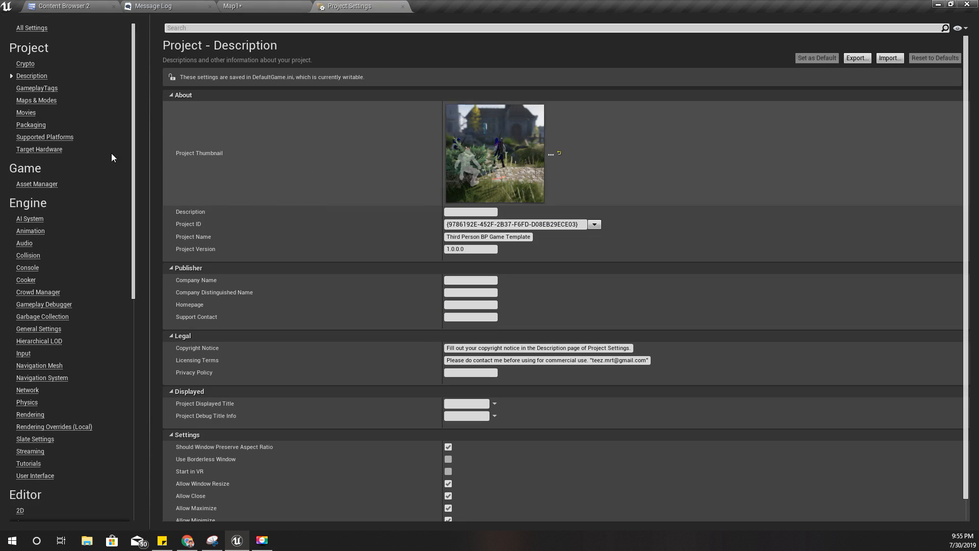
{"action": "left_click", "coordinate": [30, 255]}
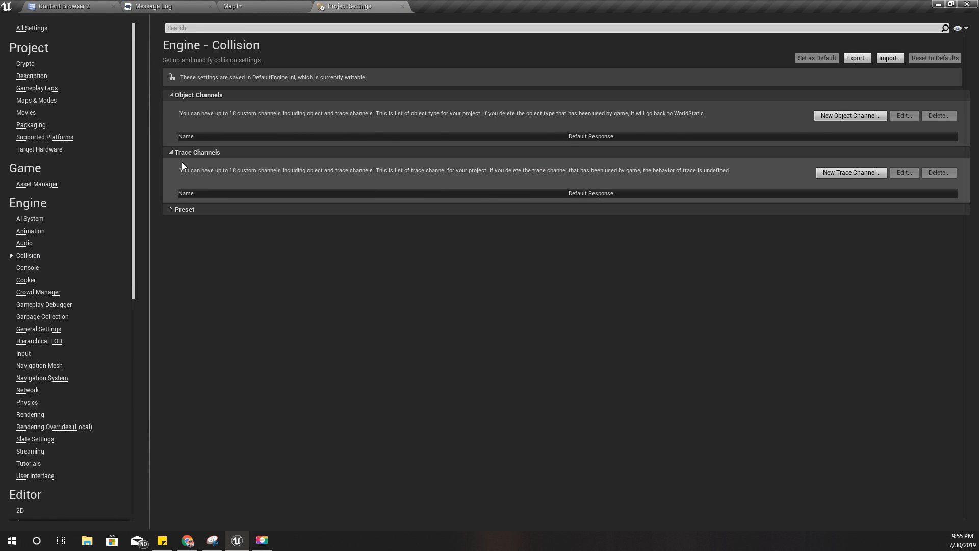
{"action": "left_click", "coordinate": [171, 211]}
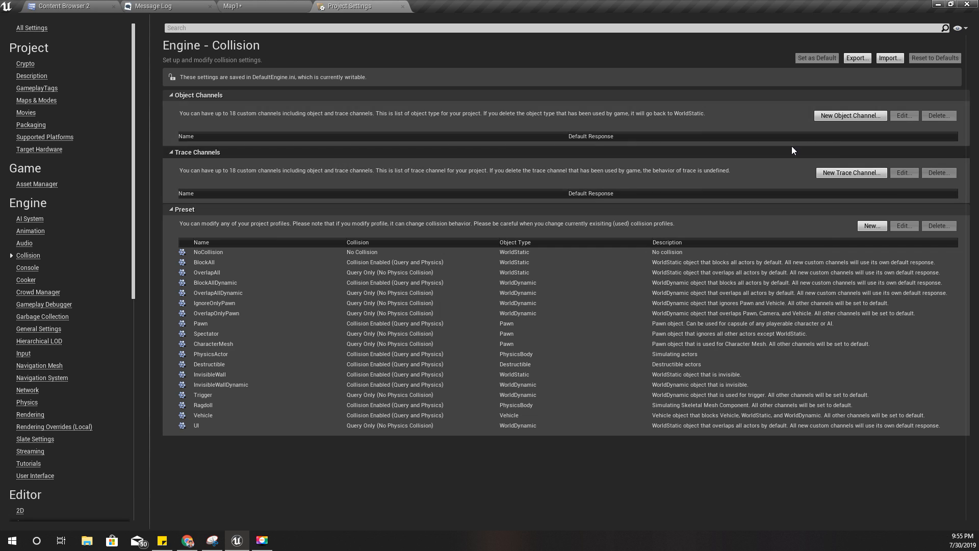
- Create a new trace channel named Bush with Ignore as its default response
{"action": "left_click", "coordinate": [839, 175]}
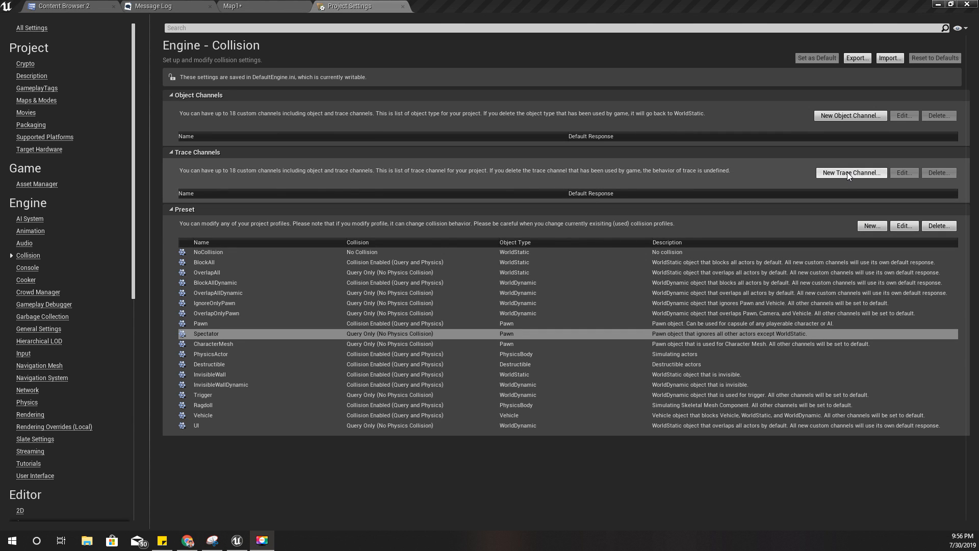
{"action": "left_click", "coordinate": [846, 172]}
{"action": "left_click", "coordinate": [508, 255]}
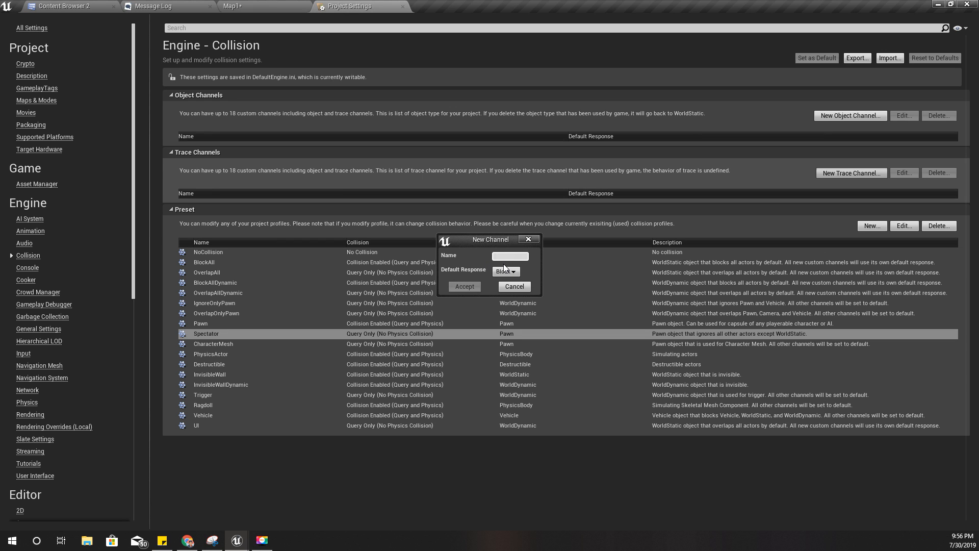
{"action": "type", "text": "Bush_Channel"}
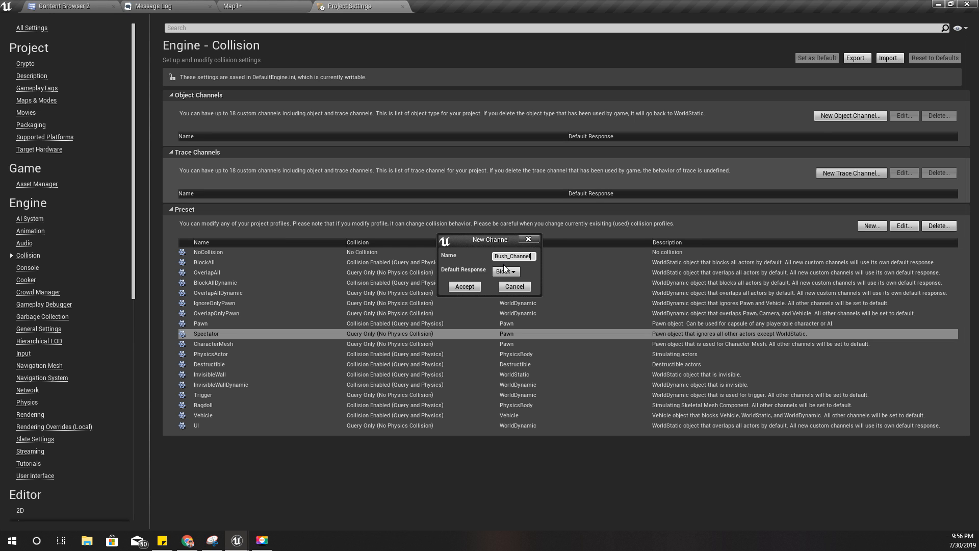
{"action": "key", "text": "BackSpace"}
{"action": "key", "text": "BackSpace"}
{"action": "key", "text": "BackSpace"}
{"action": "key", "text": "BackSpace"}
{"action": "left_click", "coordinate": [505, 270]}
{"action": "left_click", "coordinate": [501, 280]}
{"action": "left_click", "coordinate": [473, 286]}
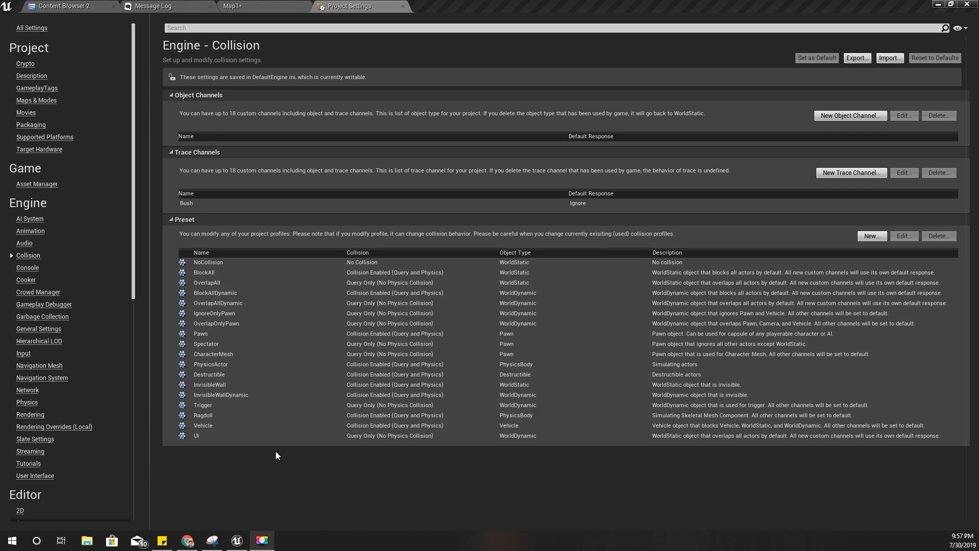
- Start a new collision preset set to No Collision with object type WorldStatic and Ignore as the response for every channel
{"action": "left_click", "coordinate": [871, 236]}
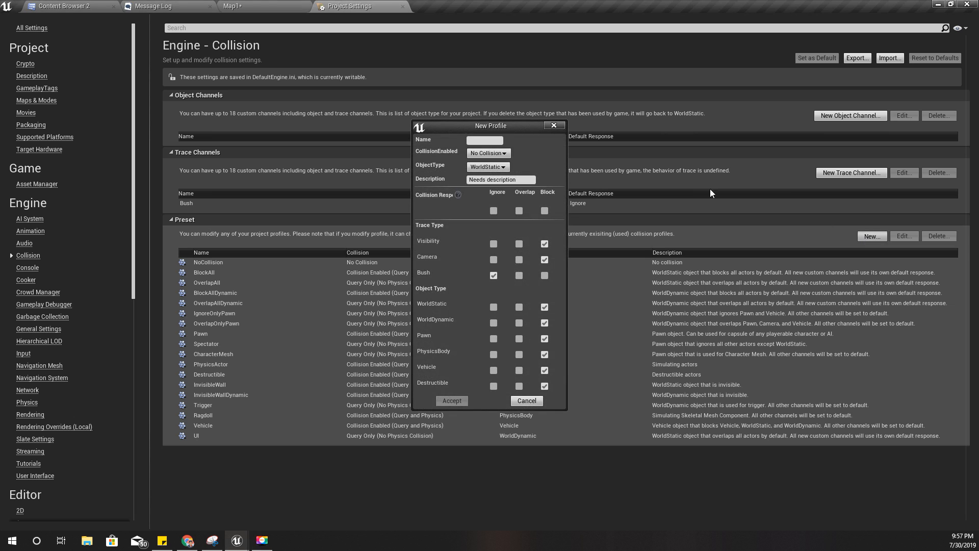
{"action": "left_click", "coordinate": [485, 153]}
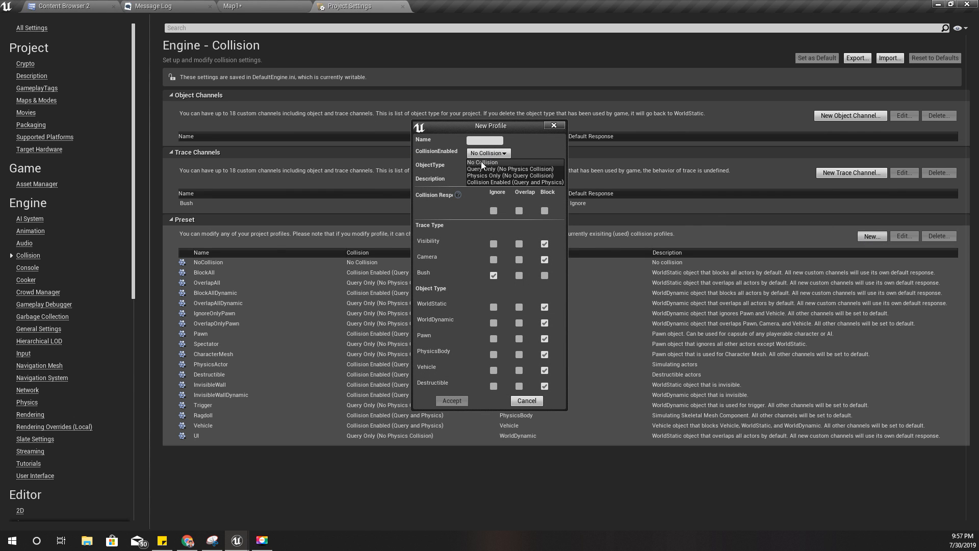
{"action": "left_click", "coordinate": [482, 162]}
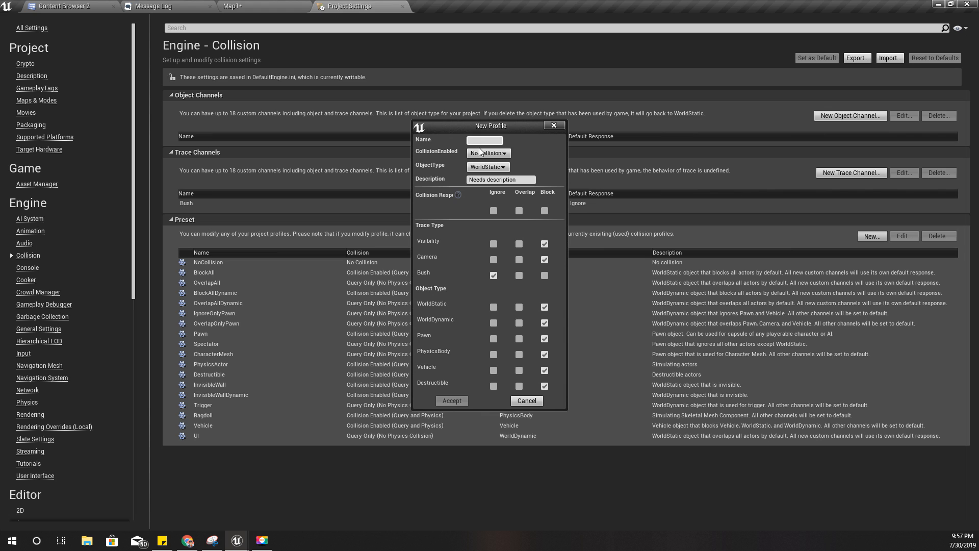
{"action": "left_click", "coordinate": [484, 168]}
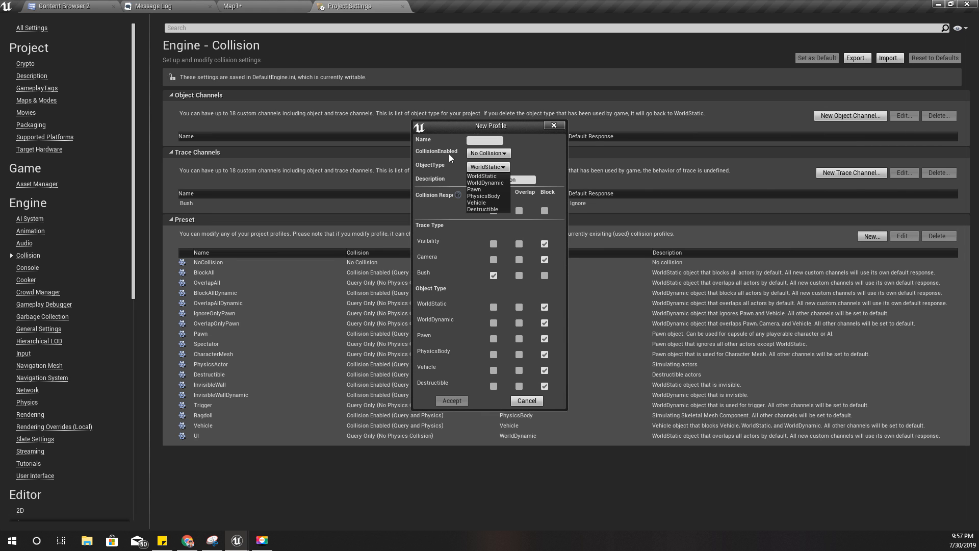
{"action": "left_click", "coordinate": [482, 176]}
{"action": "left_click", "coordinate": [493, 211]}
- Name the preset Bush_Collision, set its Bush trace response to Overlap, and accept and save it
{"action": "left_click", "coordinate": [484, 141]}
{"action": "type", "text": "B"}
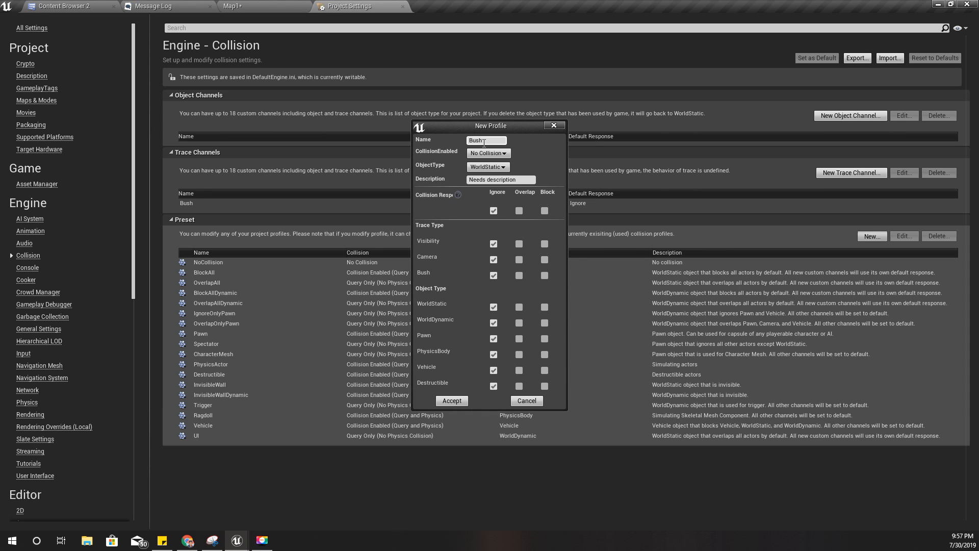
{"action": "type", "text": "ush Collision"}
{"action": "key", "text": "BackSpace"}
{"action": "type", "text": "_"}
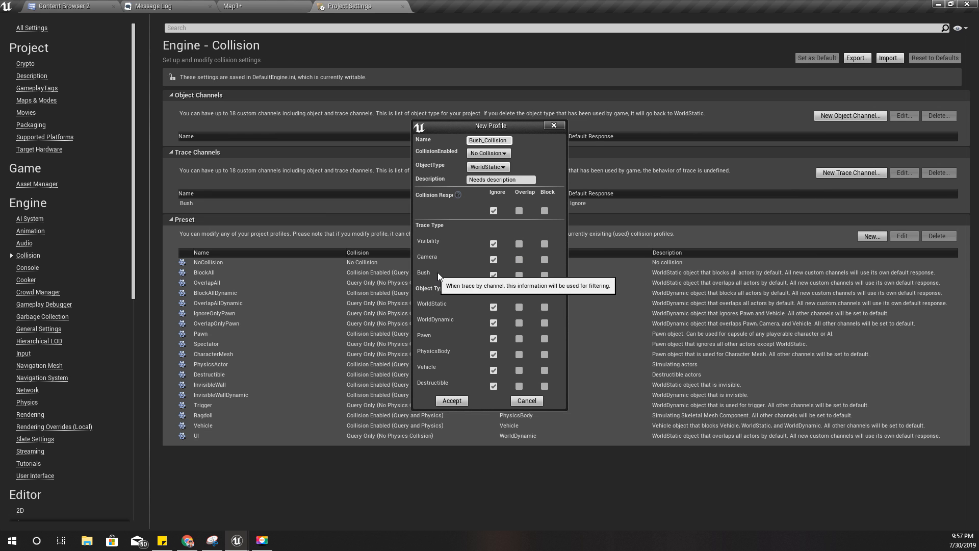
{"action": "left_click", "coordinate": [520, 276]}
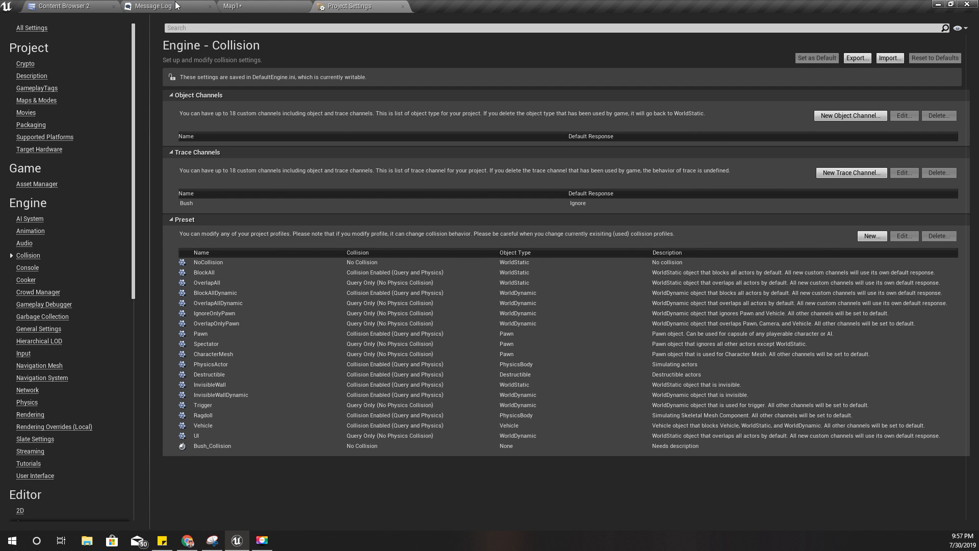
{"action": "key", "text": "ctrl+s"}
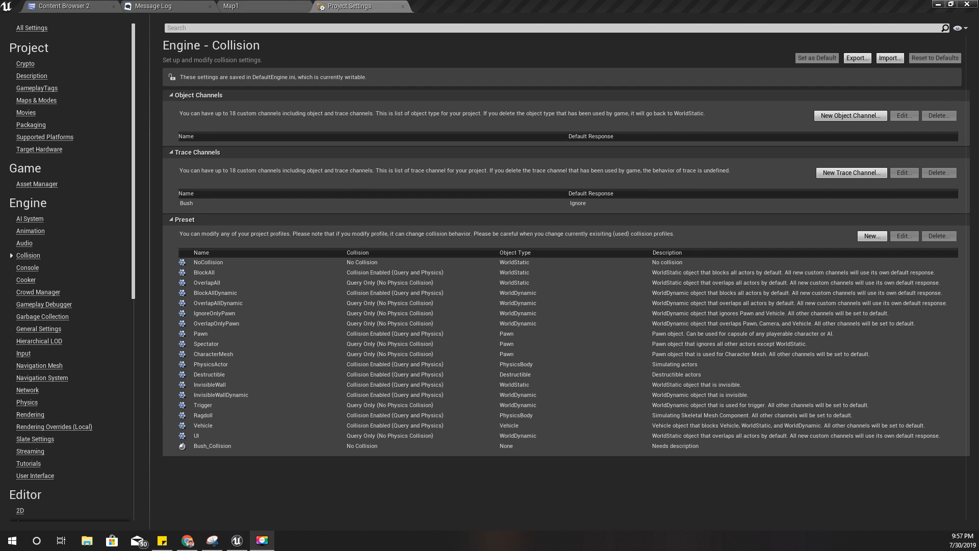
- Return to Map1, select the bush SM_Bush_Juniper_MatureB2, and open its static mesh in a docked mesh editor
{"action": "left_click", "coordinate": [237, 6]}
{"action": "right_click_drag", "start_coordinate": [383, 245], "coordinate": [459, 275]}
{"action": "key", "text": "w"}
{"action": "scroll", "coordinate": [817, 318], "scroll_direction": "up", "scroll_amount": 5}
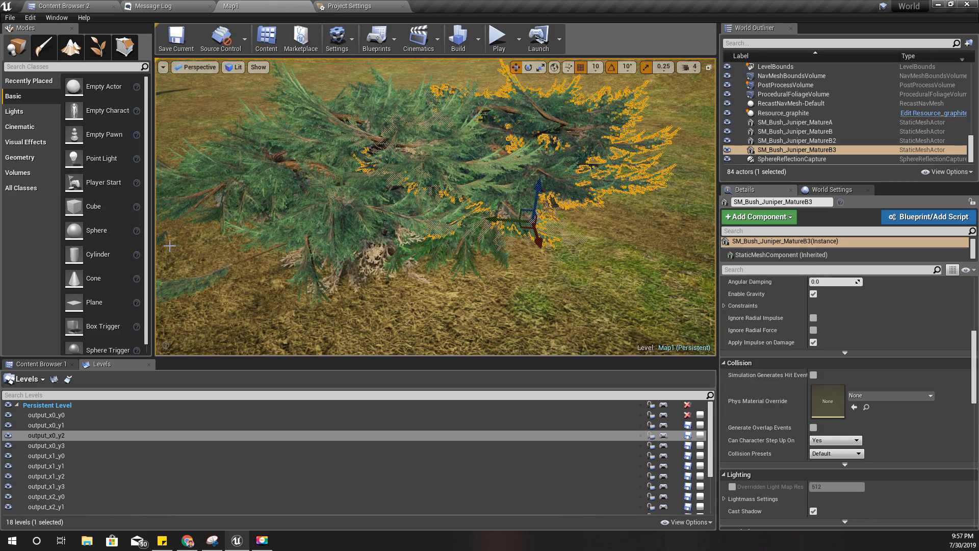
{"action": "left_click", "coordinate": [461, 223]}
{"action": "scroll", "coordinate": [871, 382], "scroll_direction": "up", "scroll_amount": 5}
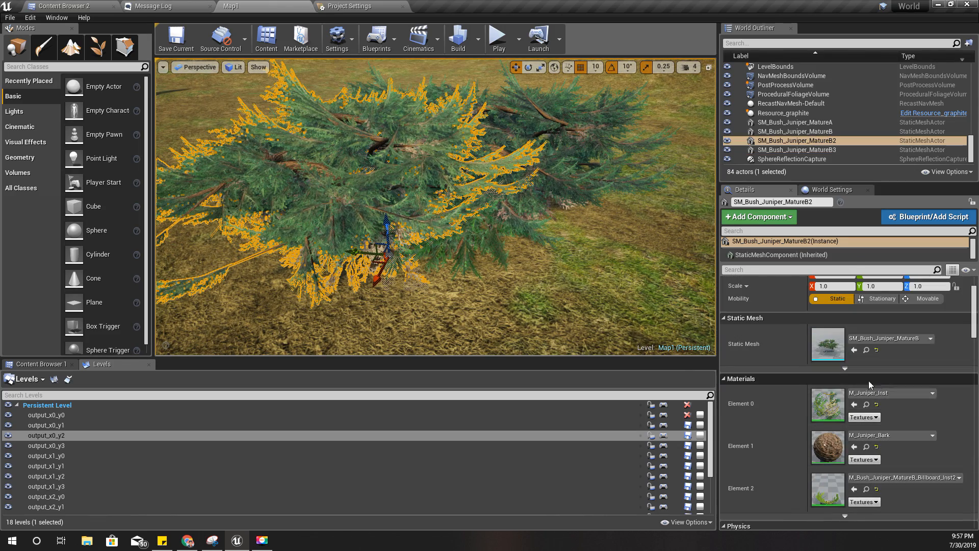
{"action": "double_click", "coordinate": [831, 351]}
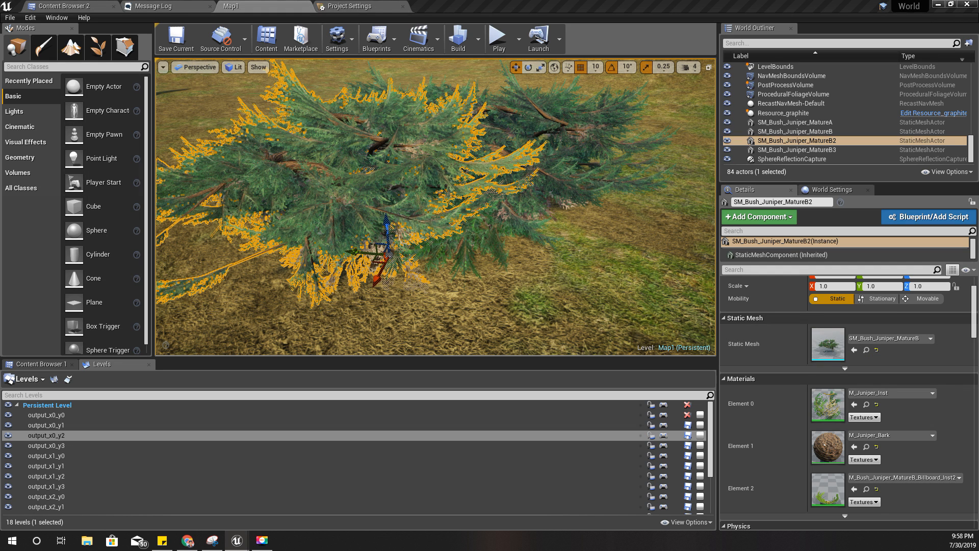
{"action": "left_click_drag", "start_coordinate": [1, 392], "coordinate": [353, 4]}
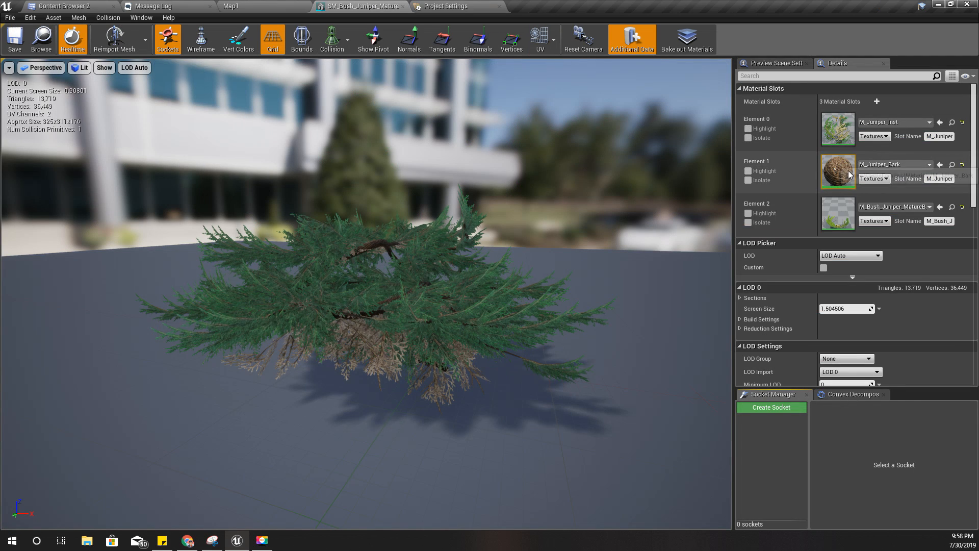
- Set the juniper bush mesh's collision preset to Bush_Collision and save the asset
{"action": "scroll", "coordinate": [910, 217], "scroll_direction": "down", "scroll_amount": 4}
{"action": "scroll", "coordinate": [908, 214], "scroll_direction": "down", "scroll_amount": 5}
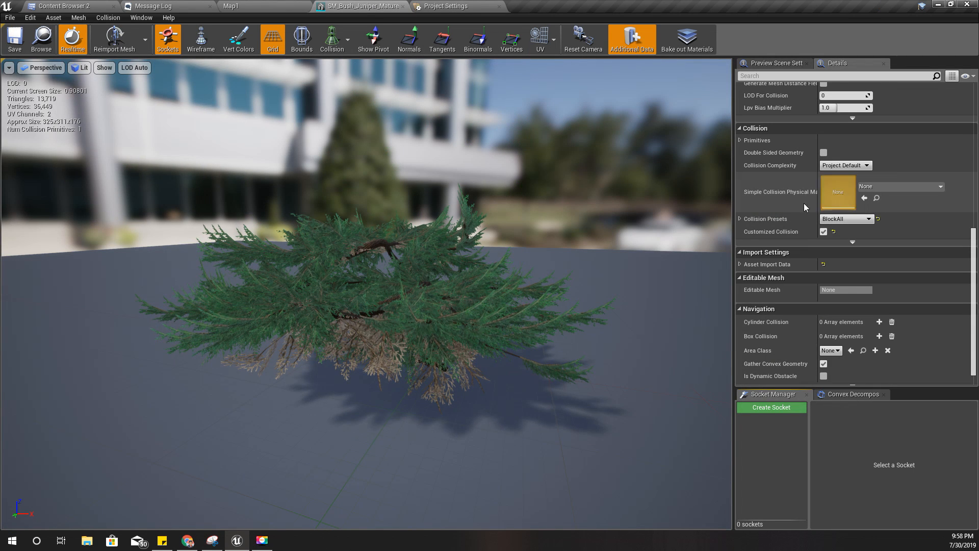
{"action": "left_click", "coordinate": [850, 218]}
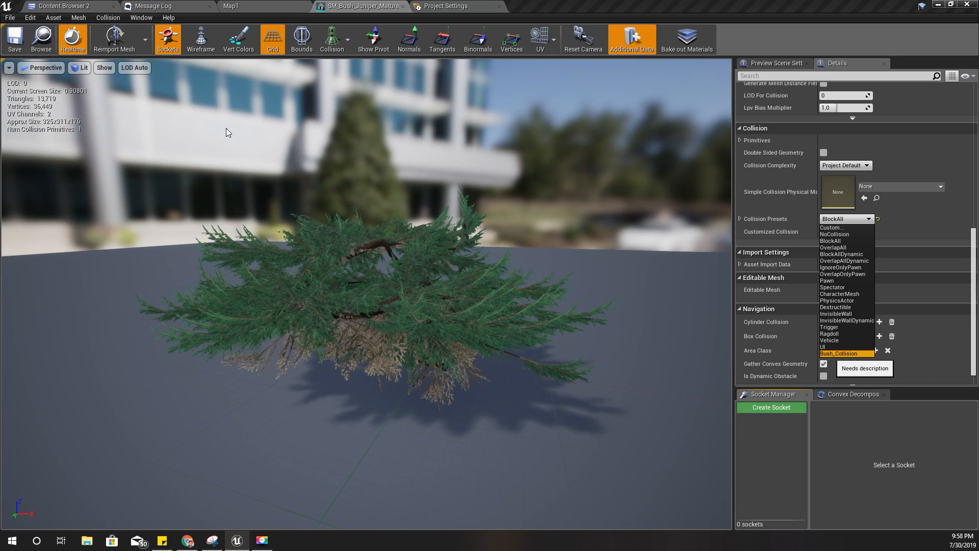
{"action": "left_click", "coordinate": [15, 38]}
- Play Map1 full screen, walk the character into the juniper bush to test its collision, and stop playing
{"action": "left_click", "coordinate": [258, 6]}
{"action": "mouse_move", "coordinate": [402, 166]}
{"action": "right_mouse_down"}
{"action": "mouse_move", "coordinate": [393, 162]}
{"action": "mouse_move", "coordinate": [402, 166]}
{"action": "right_mouse_up"}
{"action": "key", "text": "s"}
{"action": "key", "text": "F11"}
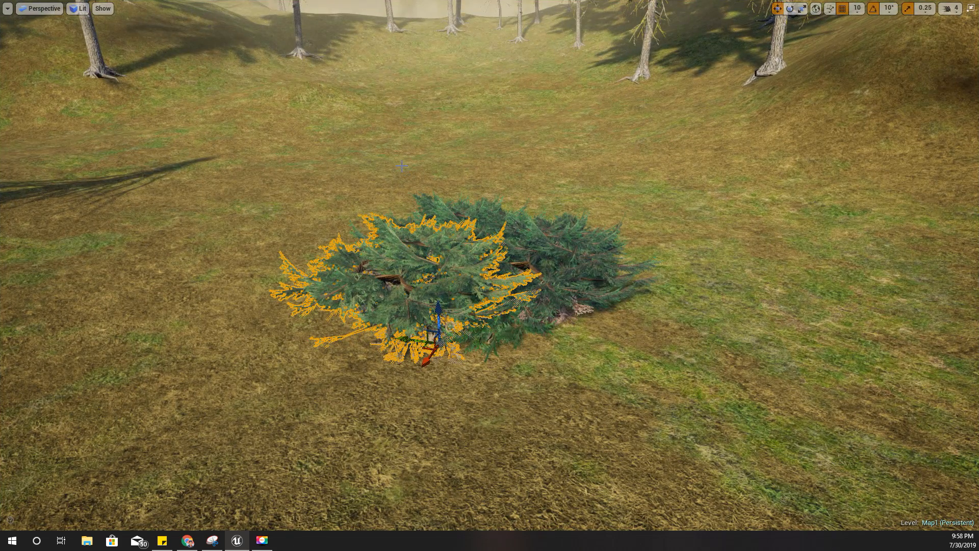
{"action": "key", "text": "alt+p"}
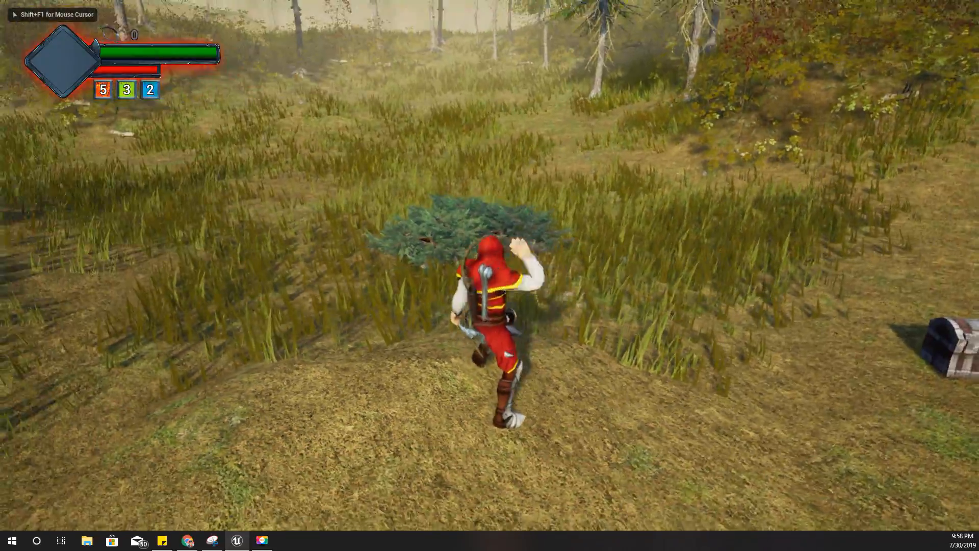
{"action": "key", "text": "w"}
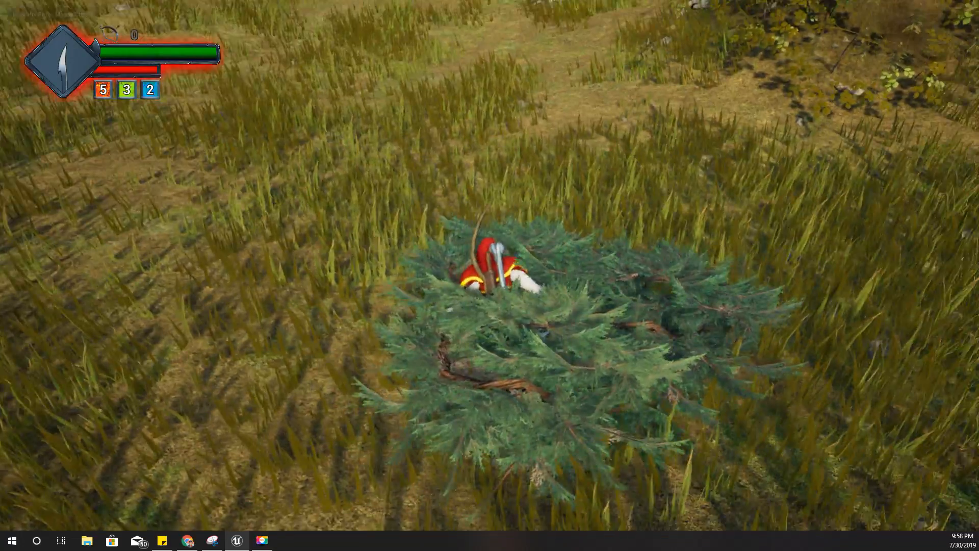
{"action": "key", "text": "a"}
{"action": "key", "text": "Escape"}
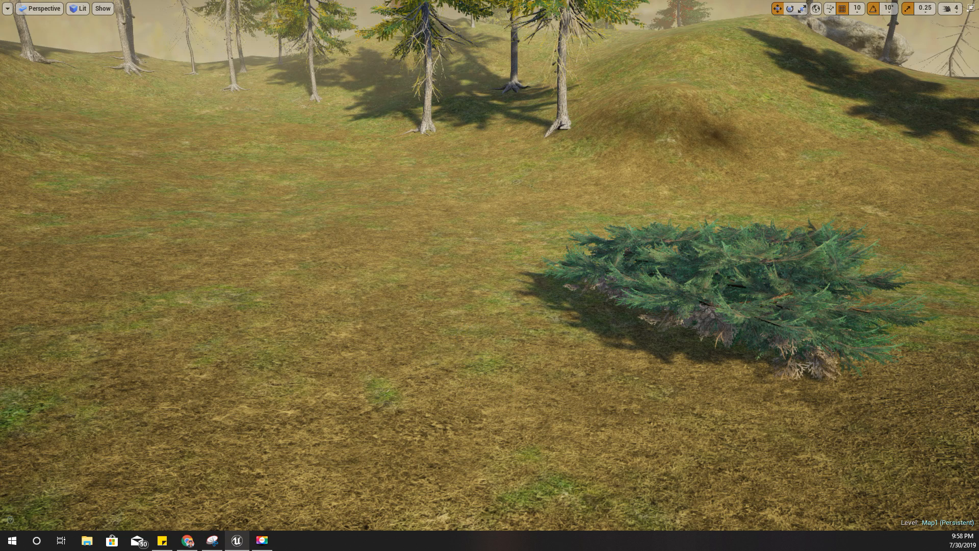
{"action": "right_click_drag", "start_coordinate": [489, 276], "coordinate": [551, 248]}
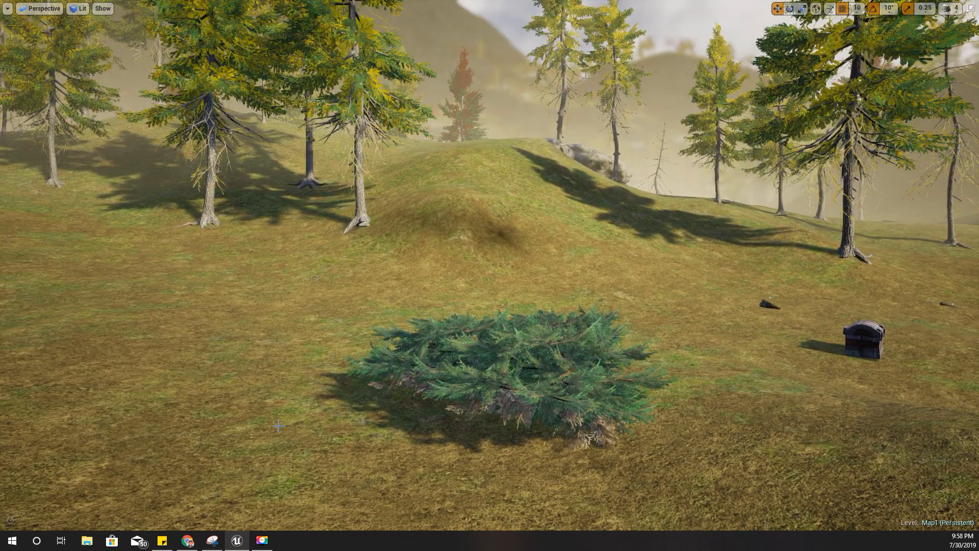
{"action": "key", "text": "F11"}
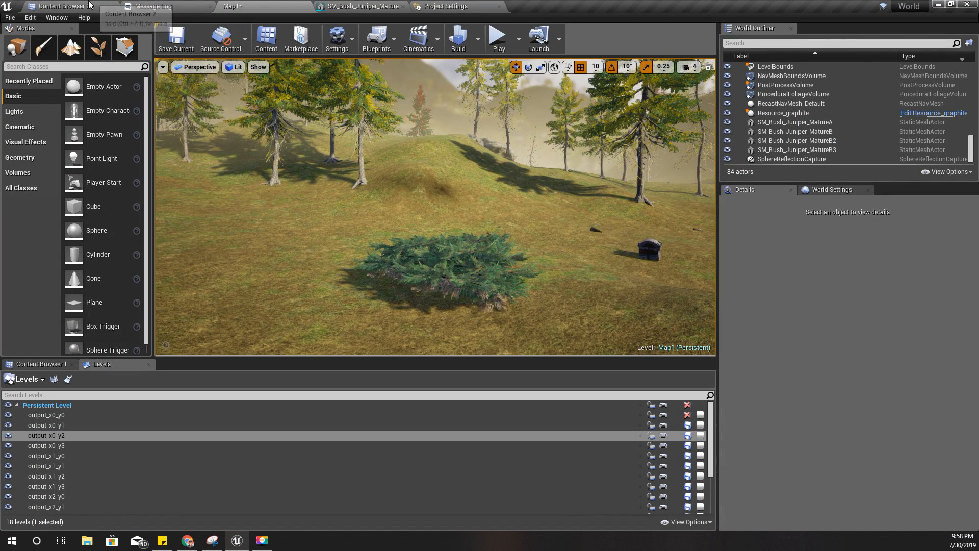
- Open the Ch_Player blueprint from the Human folder and select its CapsuleComponent in the viewport
{"action": "left_click", "coordinate": [90, 5]}
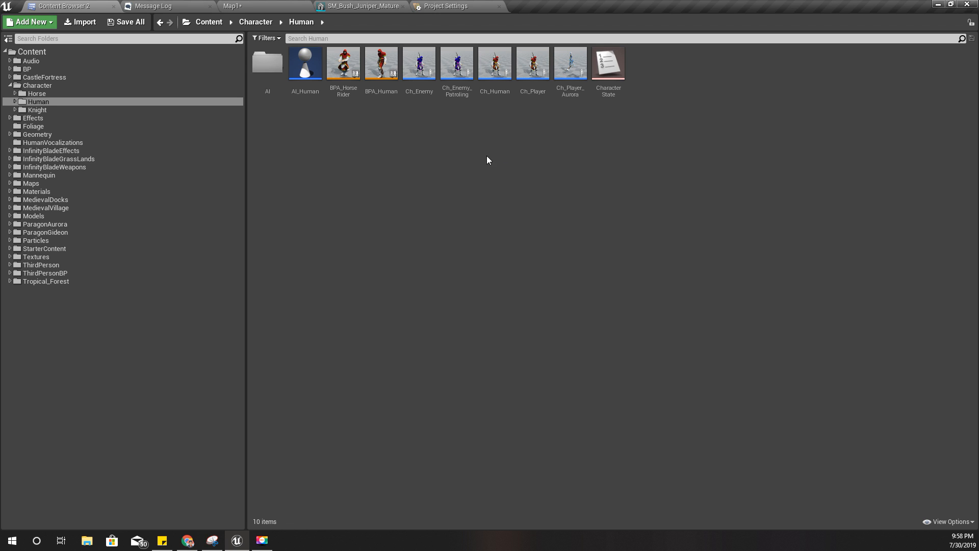
{"action": "double_click", "coordinate": [532, 62]}
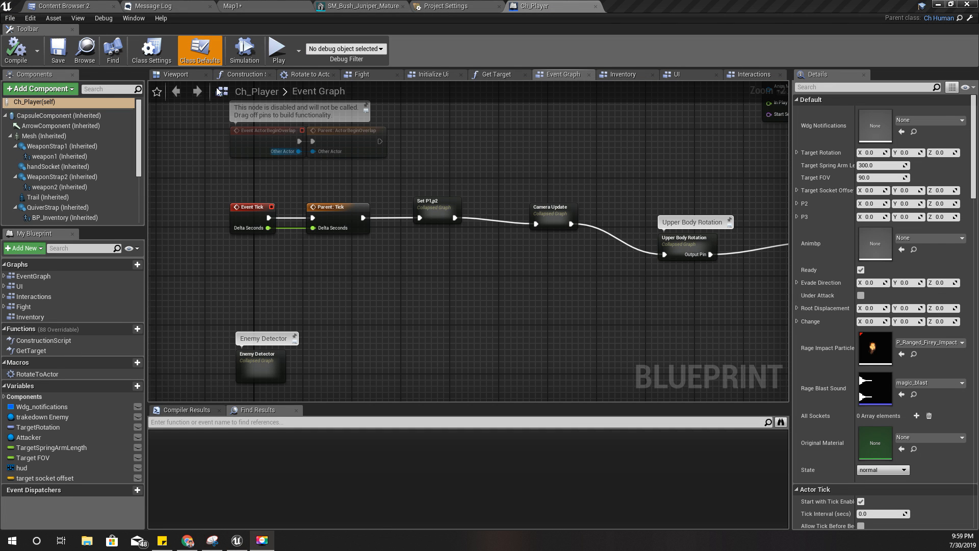
{"action": "left_click", "coordinate": [184, 75]}
{"action": "left_click", "coordinate": [59, 115]}
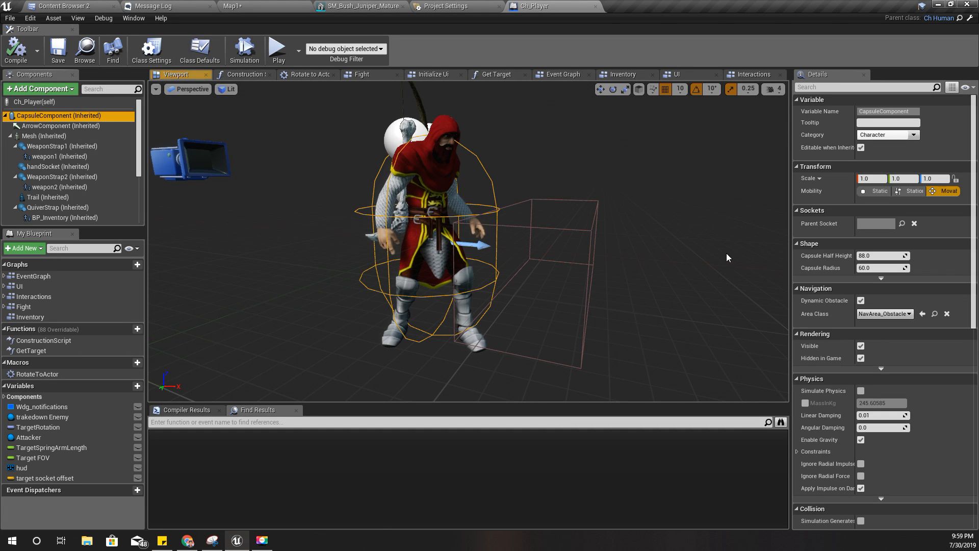
- Examine the capsule's expanded collision preset responses and its available component events
{"action": "scroll", "coordinate": [931, 361], "scroll_direction": "down", "scroll_amount": 5}
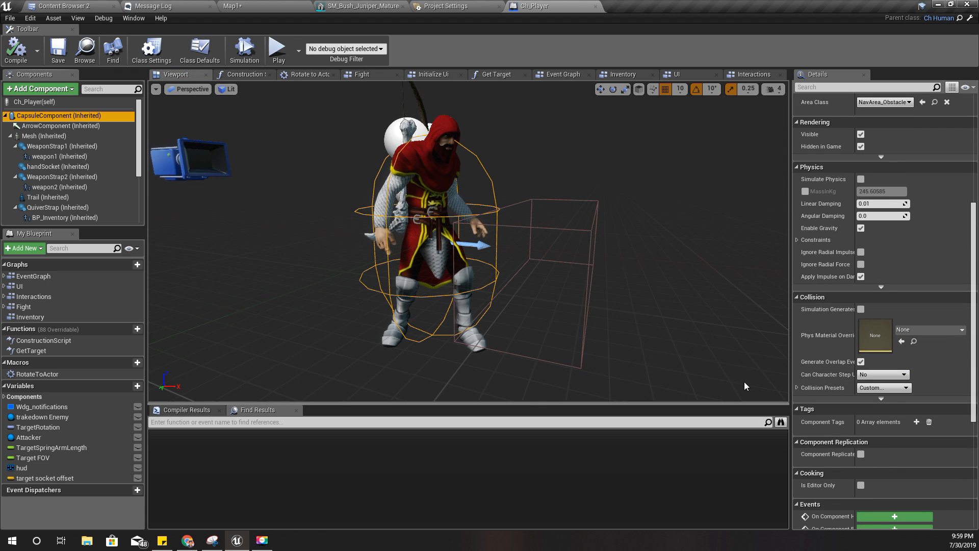
{"action": "left_click", "coordinate": [797, 387]}
{"action": "scroll", "coordinate": [853, 290], "scroll_direction": "down", "scroll_amount": 2}
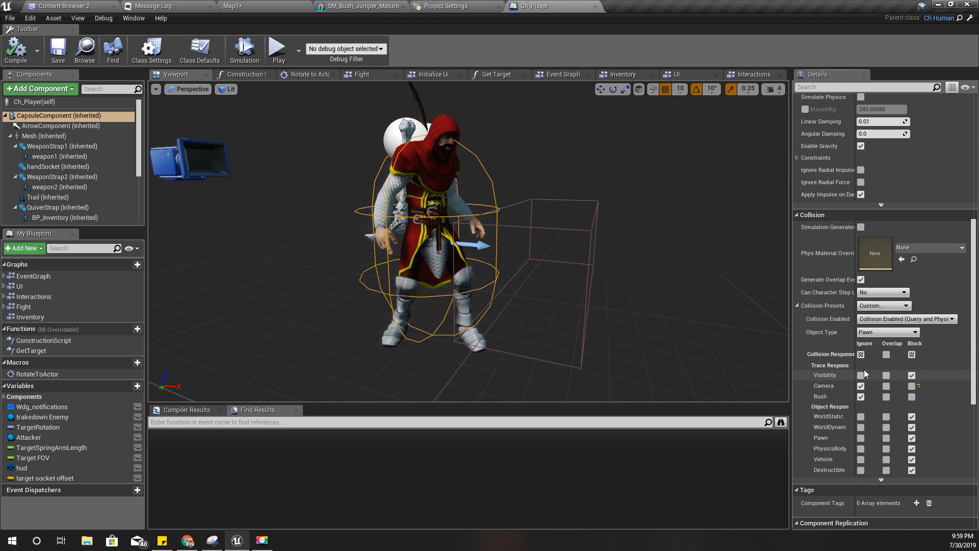
{"action": "scroll", "coordinate": [857, 433], "scroll_direction": "down", "scroll_amount": 2}
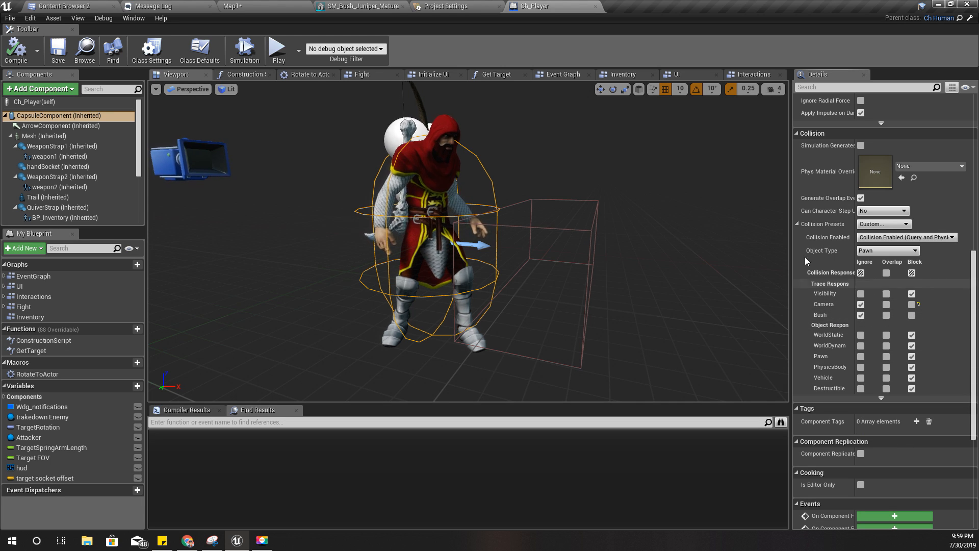
{"action": "scroll", "coordinate": [938, 243], "scroll_direction": "down", "scroll_amount": 5}
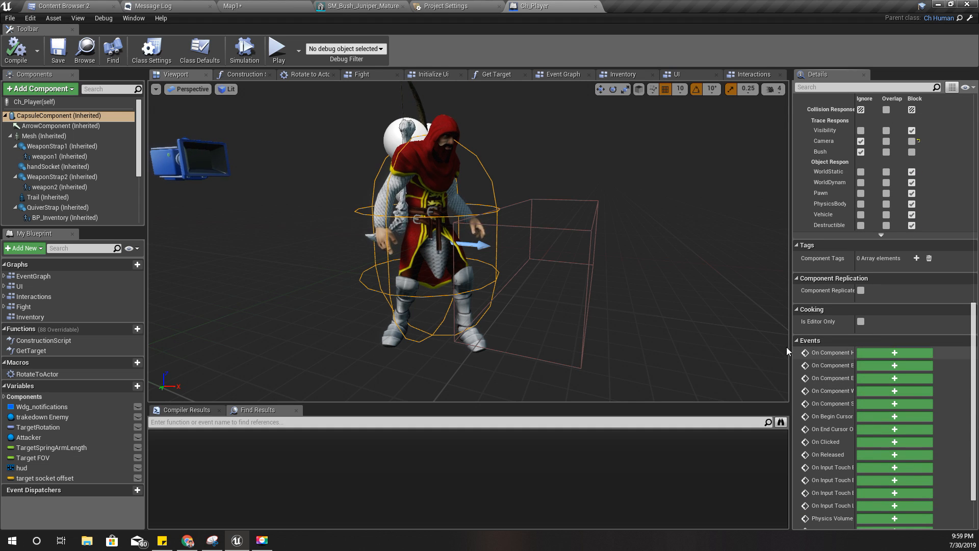
{"action": "left_click_drag", "start_coordinate": [854, 355], "coordinate": [876, 352]}
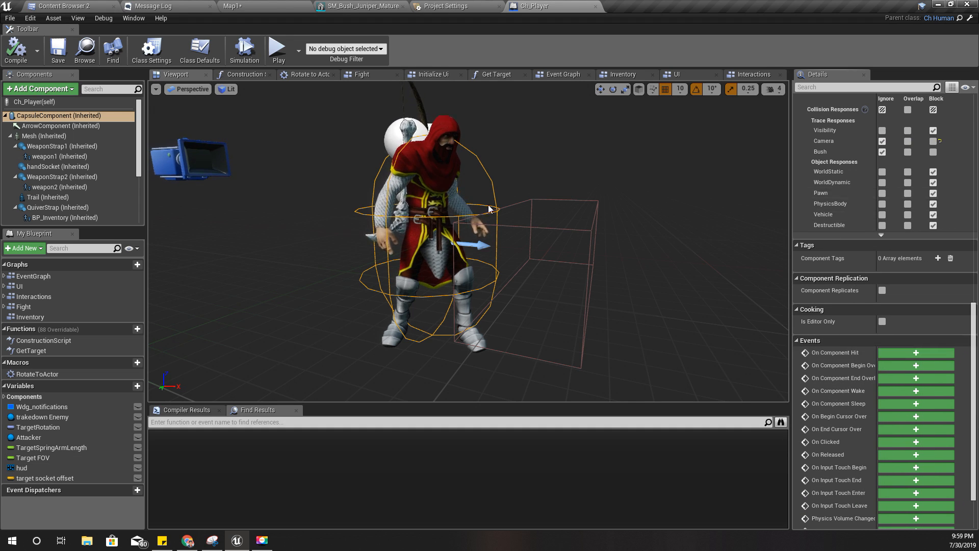
- Collapse the WeaponStrap1, WeaponStrap2, QuiverStrap and BowStrap branches in the component hierarchy
{"action": "right_click_drag", "start_coordinate": [408, 253], "coordinate": [424, 268]}
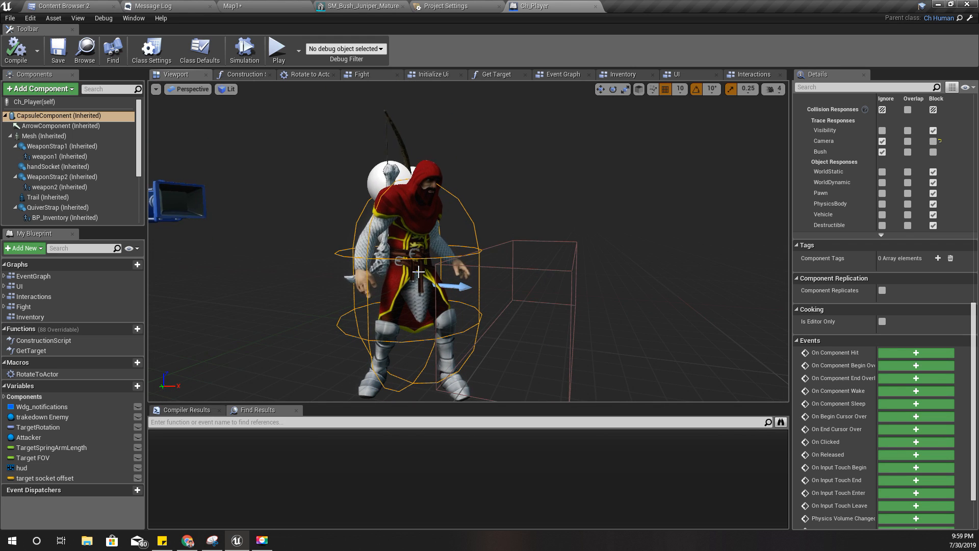
{"action": "left_click", "coordinate": [15, 146]}
{"action": "left_click", "coordinate": [15, 166]}
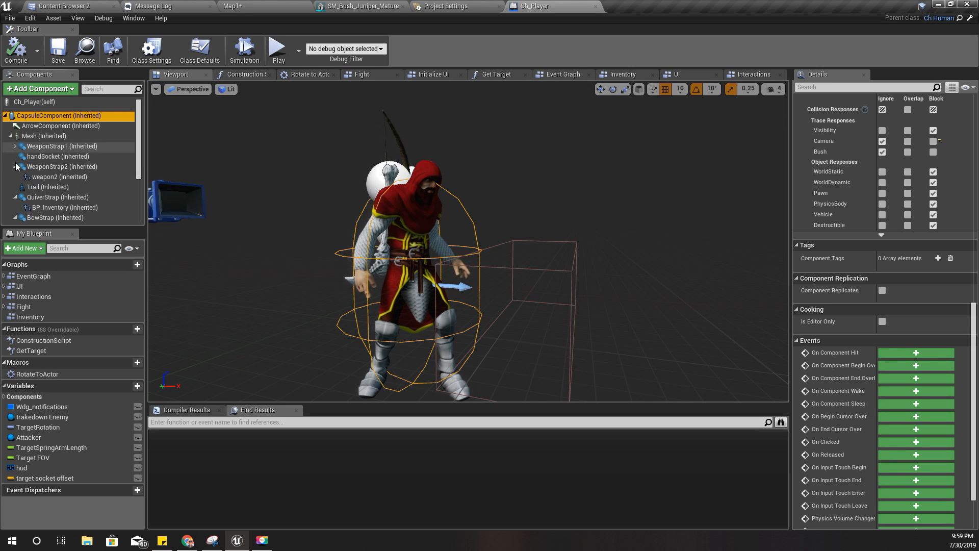
{"action": "left_click", "coordinate": [15, 187]}
{"action": "left_click", "coordinate": [15, 197]}
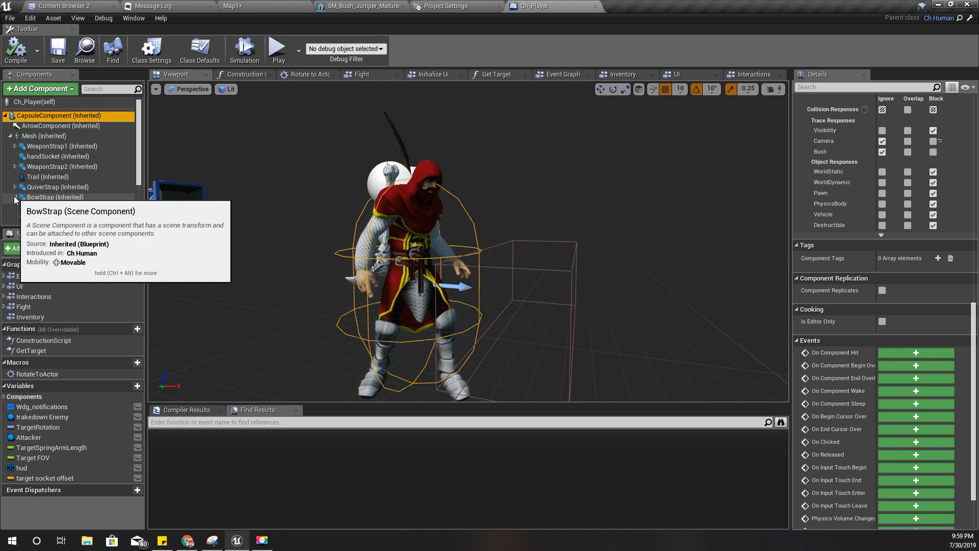
{"action": "scroll", "coordinate": [374, 244], "scroll_direction": "down", "scroll_amount": 4}
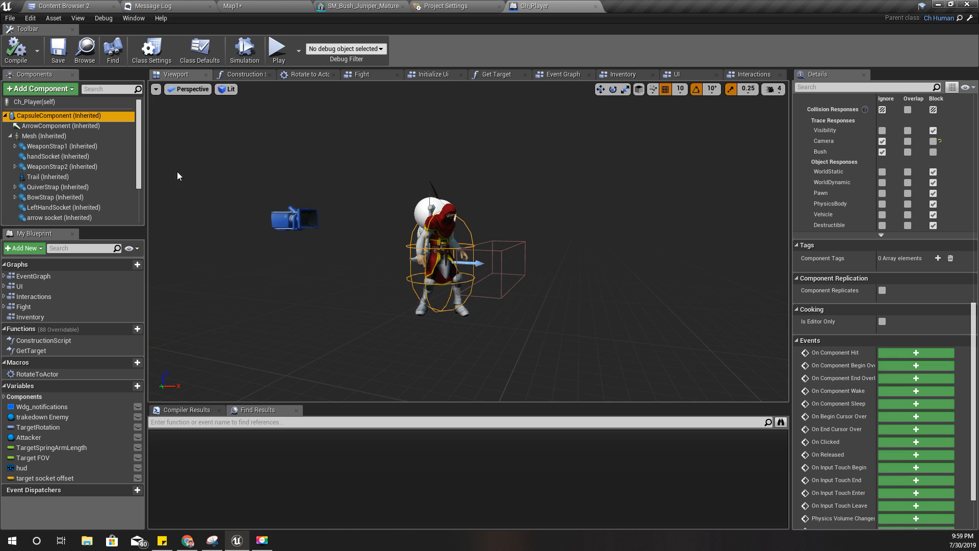
- Add a Box Collision component under the character's Mesh
{"action": "right_click", "coordinate": [39, 117]}
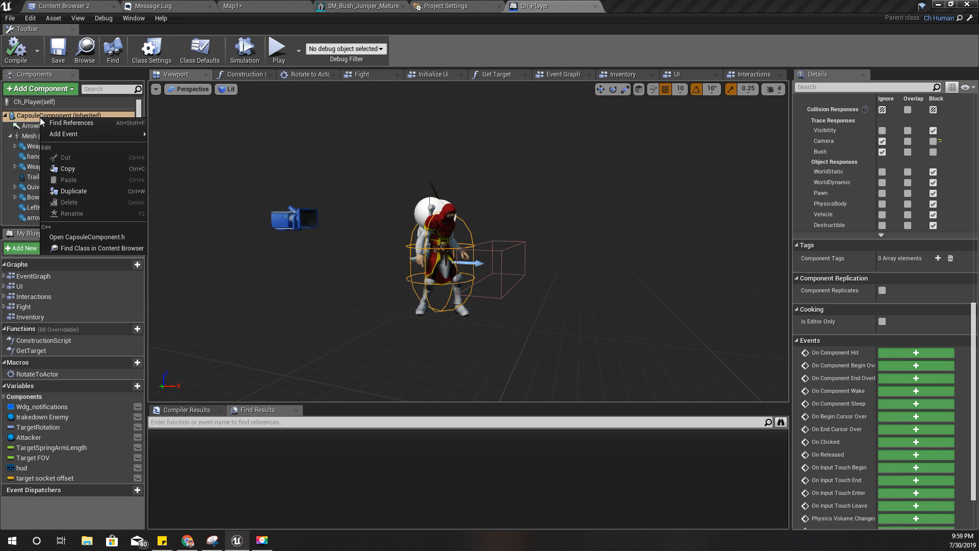
{"action": "left_click", "coordinate": [29, 136]}
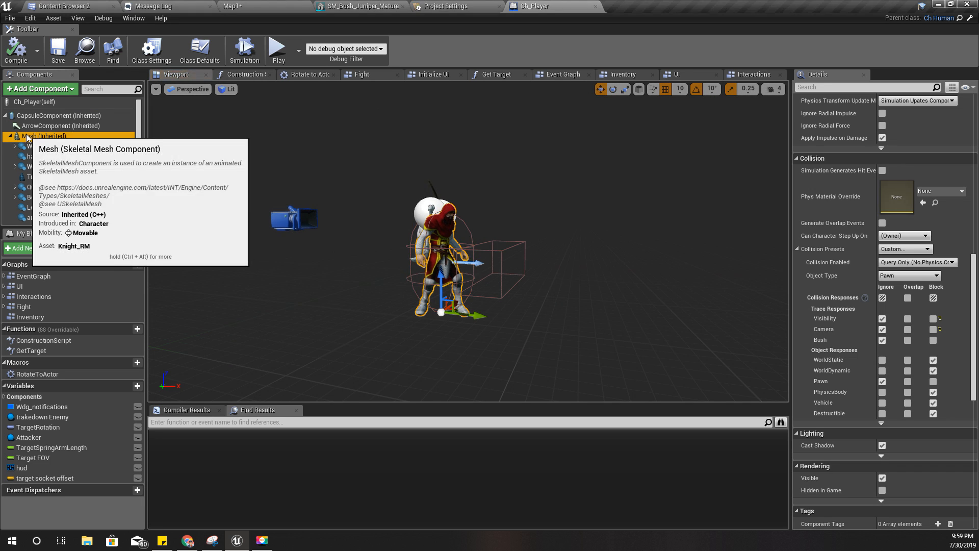
{"action": "left_click", "coordinate": [44, 91]}
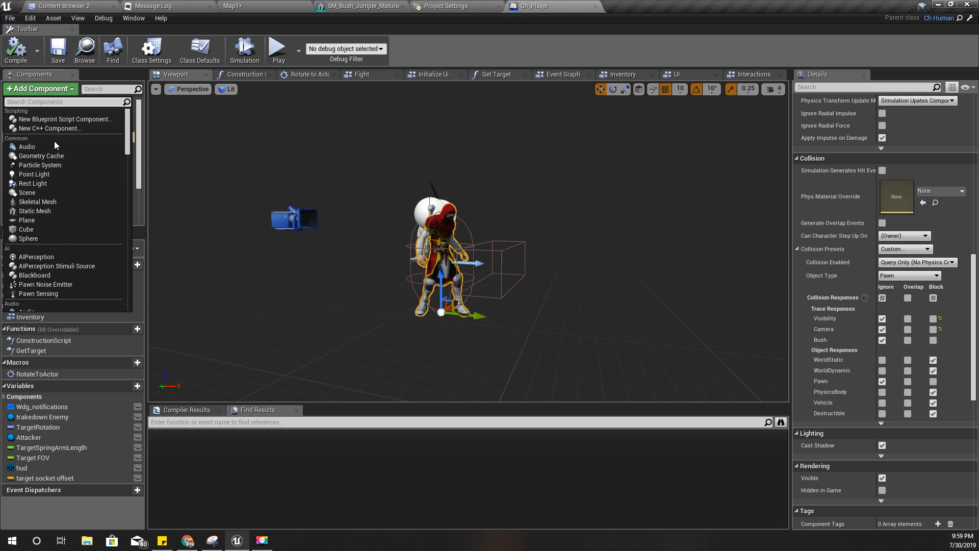
{"action": "type", "text": "coll"}
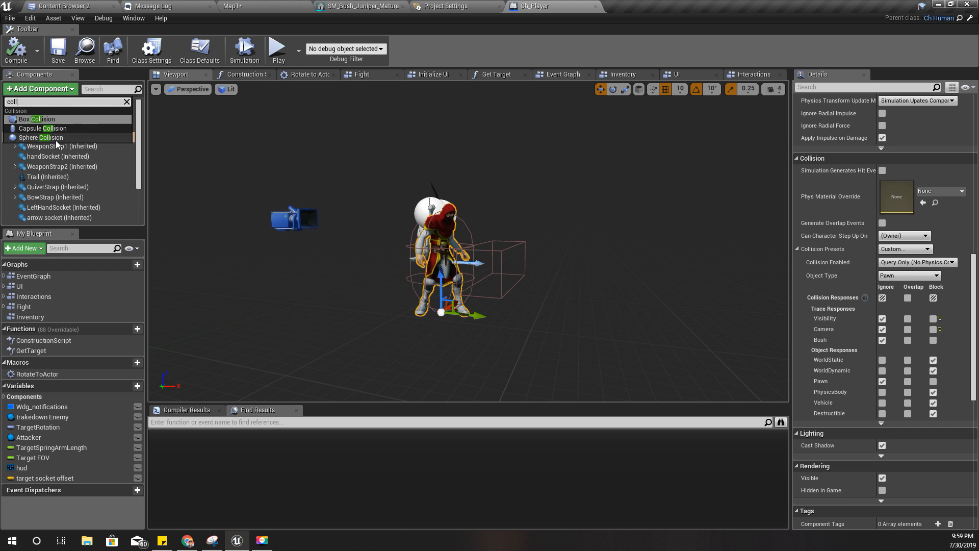
{"action": "left_click", "coordinate": [55, 118]}
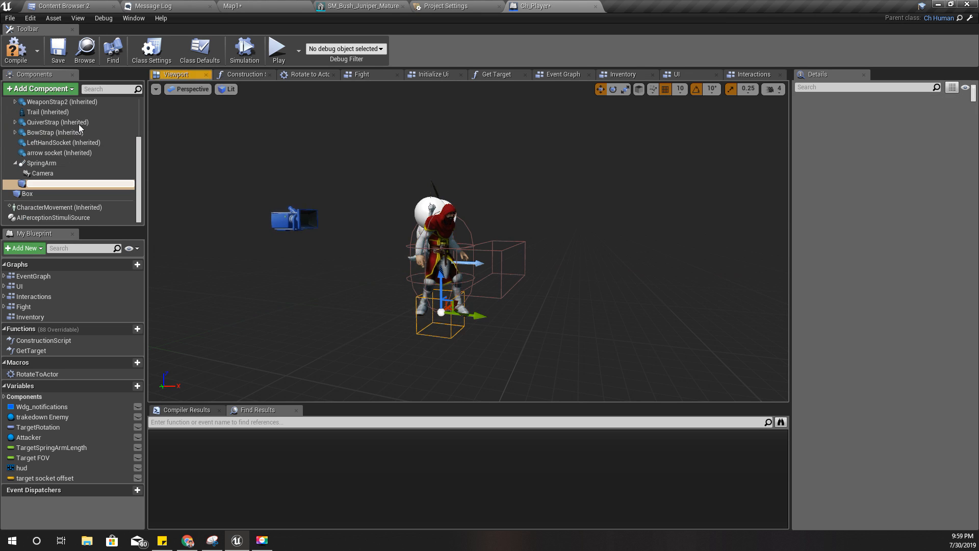
- Move the new collision box up and centre it around the character's legs
{"action": "right_click_drag", "start_coordinate": [408, 285], "coordinate": [465, 288]}
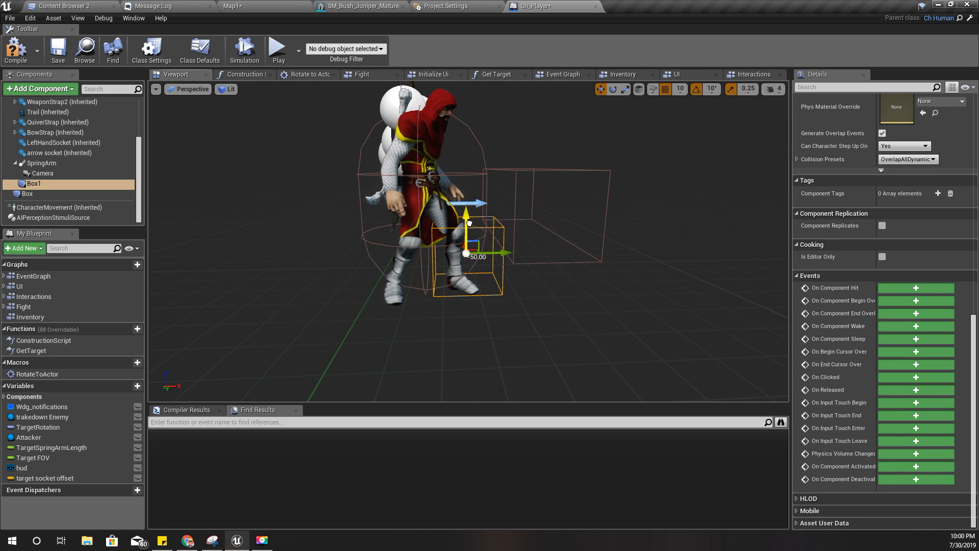
{"action": "right_click_drag", "start_coordinate": [470, 204], "coordinate": [469, 229]}
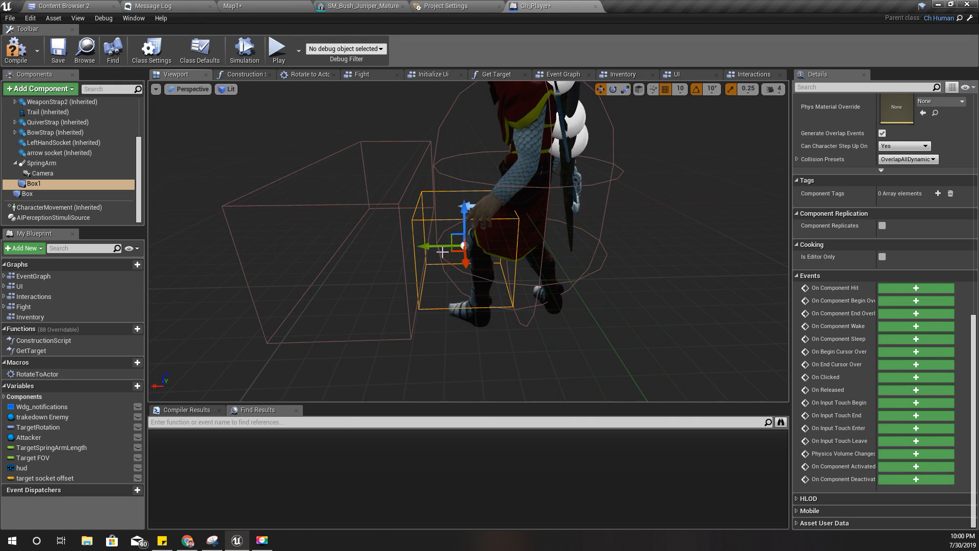
{"action": "left_click_drag", "start_coordinate": [440, 246], "coordinate": [487, 247]}
{"action": "right_click_drag", "start_coordinate": [488, 246], "coordinate": [679, 250]}
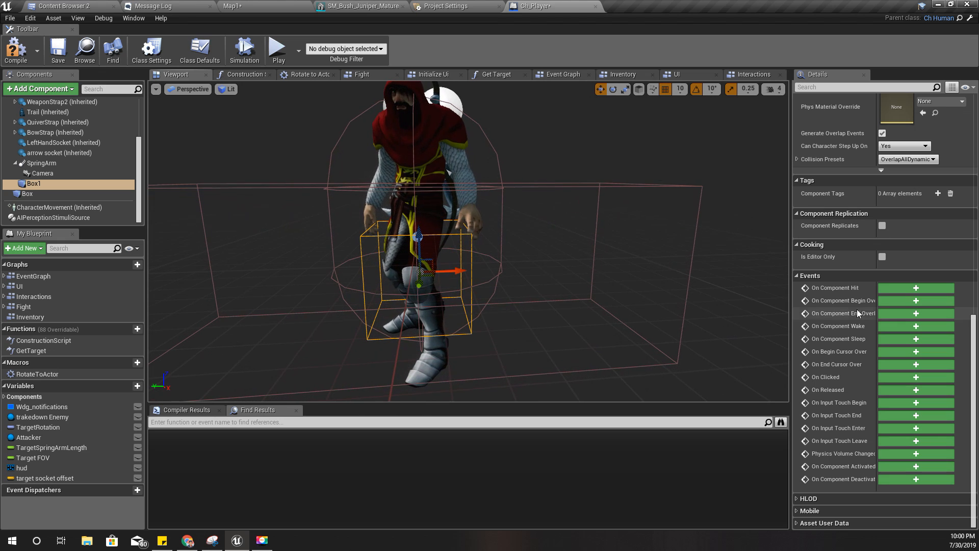
- Set the new box's collision preset to Custom, ignoring all channels except an Overlap response for Bush, and compile the blueprint
{"action": "left_click", "coordinate": [797, 159]}
{"action": "left_click", "coordinate": [908, 159]}
{"action": "left_click", "coordinate": [892, 175]}
{"action": "left_click", "coordinate": [895, 159]}
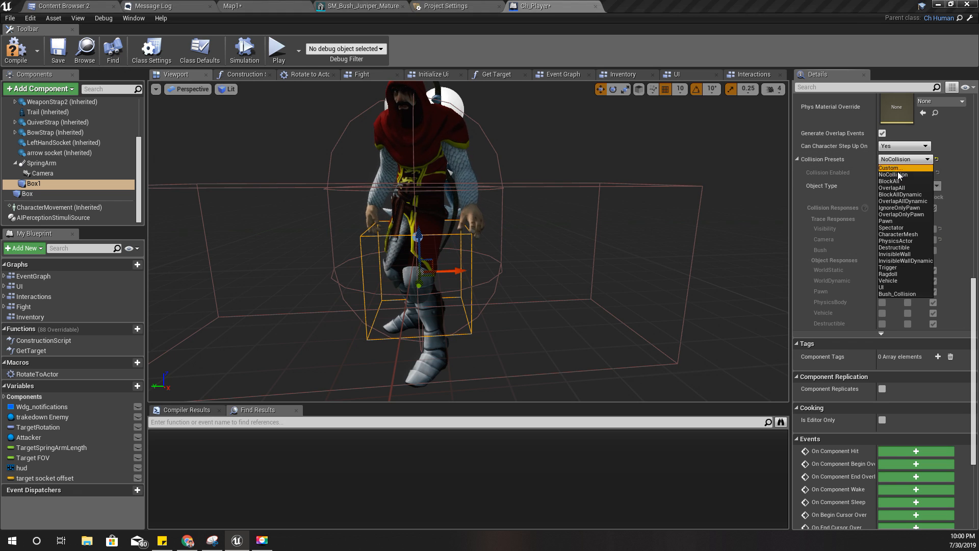
{"action": "left_click", "coordinate": [893, 169]}
{"action": "left_click", "coordinate": [883, 206]}
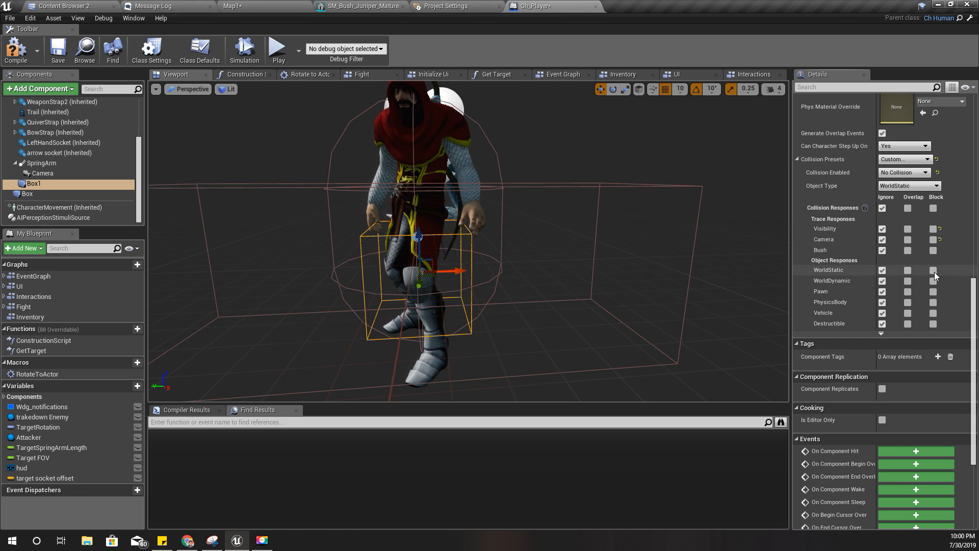
{"action": "left_click", "coordinate": [909, 250]}
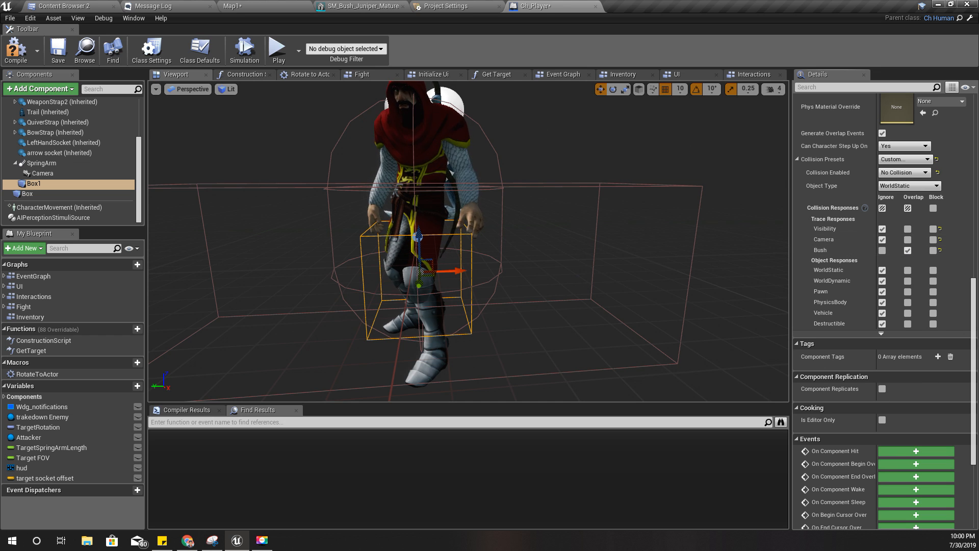
{"action": "left_click_drag", "start_coordinate": [586, 277], "coordinate": [510, 276]}
{"action": "mouse_move", "coordinate": [585, 281]}
{"action": "right_mouse_down"}
{"action": "mouse_move", "coordinate": [541, 270]}
{"action": "mouse_move", "coordinate": [585, 280]}
{"action": "right_mouse_up"}
{"action": "scroll", "coordinate": [585, 281], "scroll_direction": "up", "scroll_amount": 1}
{"action": "left_click", "coordinate": [15, 51]}
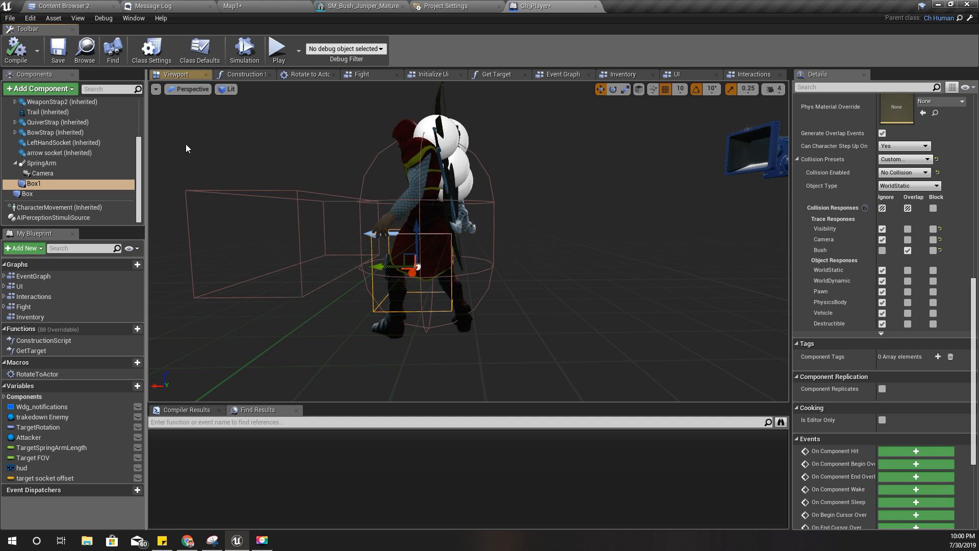
- Examine the existing Box component in front of the character and its begin-overlap logic in the Enemy Detector graph
{"action": "left_click", "coordinate": [27, 194]}
{"action": "key", "text": "a"}
{"action": "right_click_drag", "start_coordinate": [205, 227], "coordinate": [259, 244]}
{"action": "key", "text": "d"}
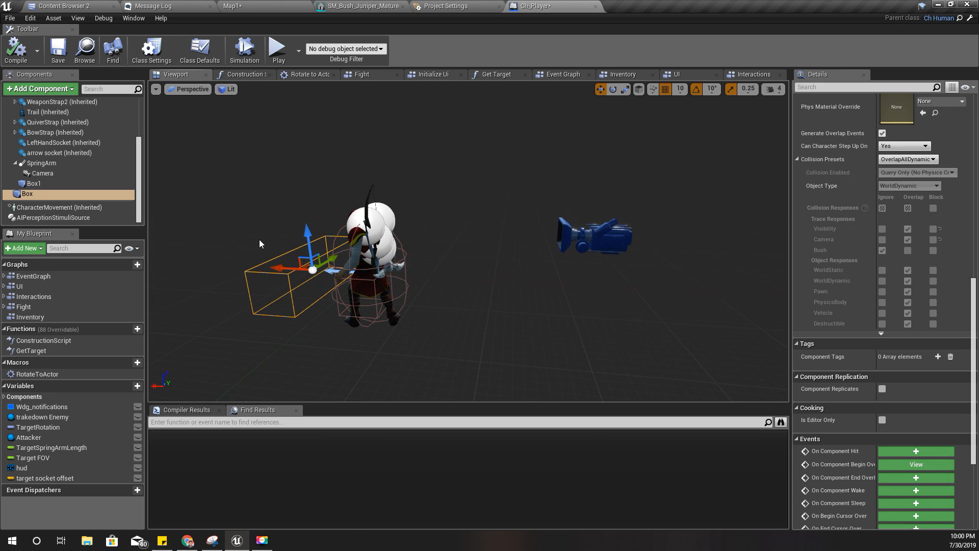
{"action": "left_click_drag", "start_coordinate": [308, 237], "coordinate": [308, 236]}
{"action": "right_click_drag", "start_coordinate": [308, 236], "coordinate": [304, 252]}
{"action": "key", "text": "w"}
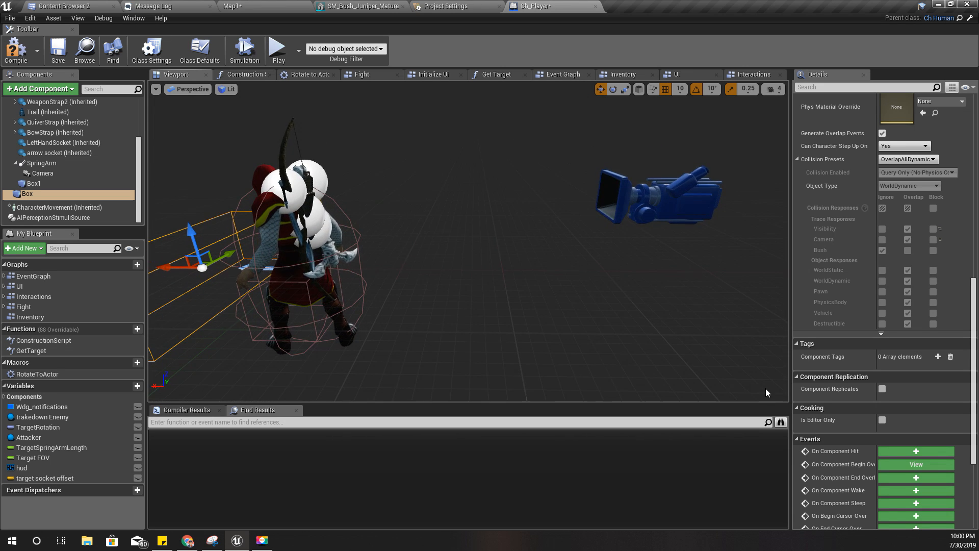
{"action": "left_click", "coordinate": [904, 465]}
{"action": "right_click_drag", "start_coordinate": [613, 274], "coordinate": [412, 206]}
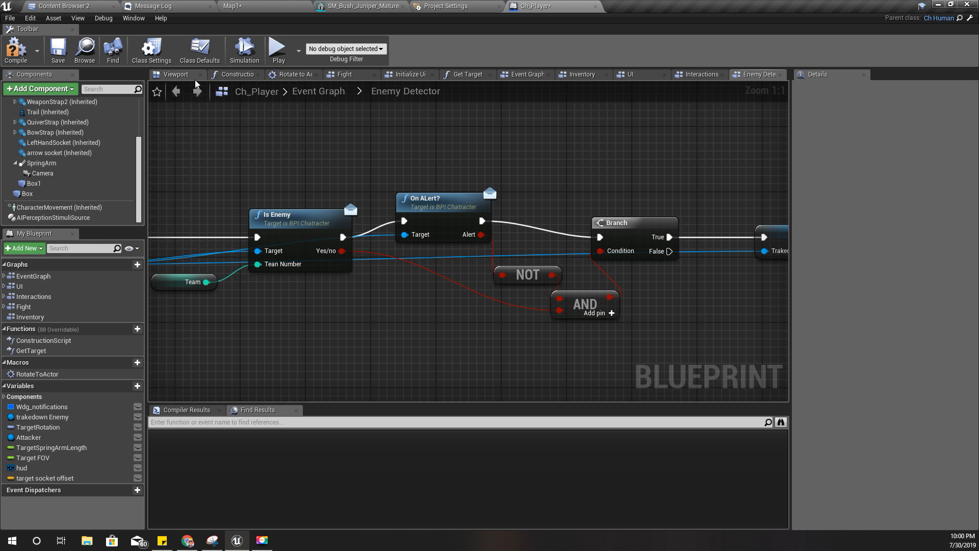
- Return to the viewport and rename the new Box1 collision component as BushTracer
{"action": "left_click", "coordinate": [174, 75]}
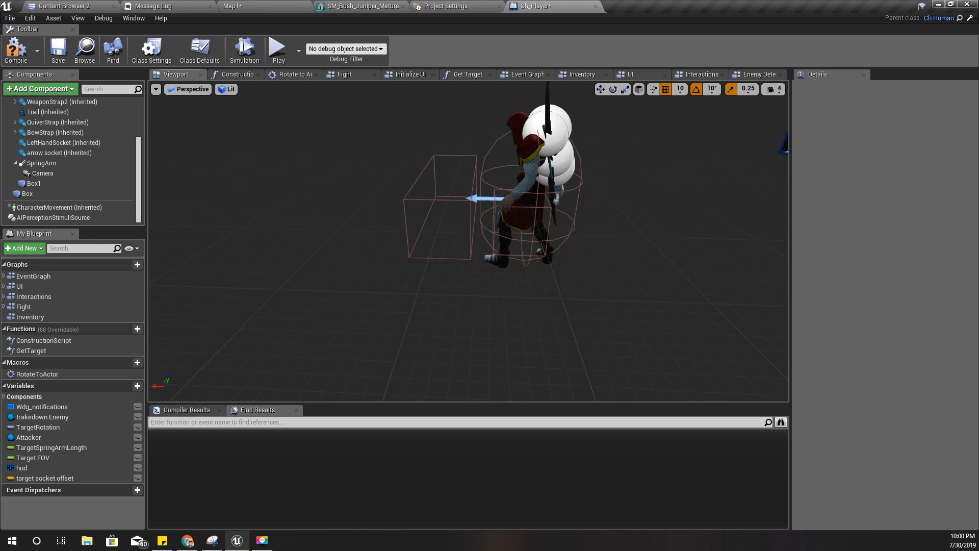
{"action": "right_click_drag", "start_coordinate": [326, 193], "coordinate": [323, 193]}
{"action": "scroll", "coordinate": [332, 199], "scroll_direction": "up", "scroll_amount": 3}
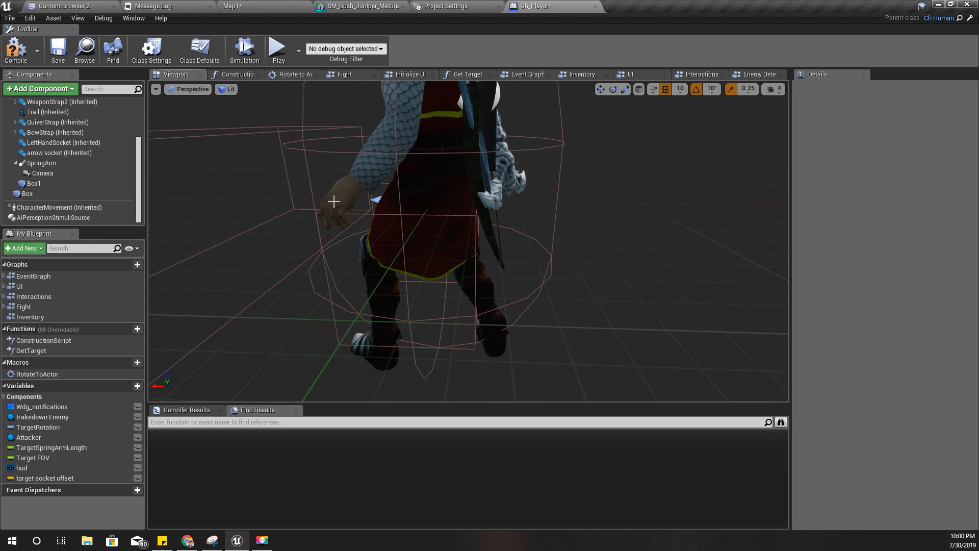
{"action": "left_click", "coordinate": [348, 210]}
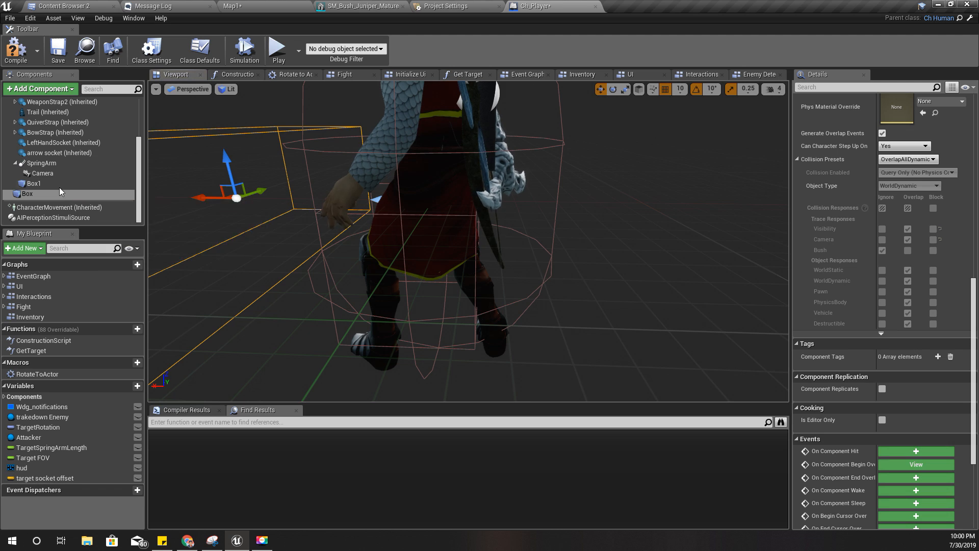
{"action": "left_click", "coordinate": [34, 183]}
{"action": "key", "text": "F2"}
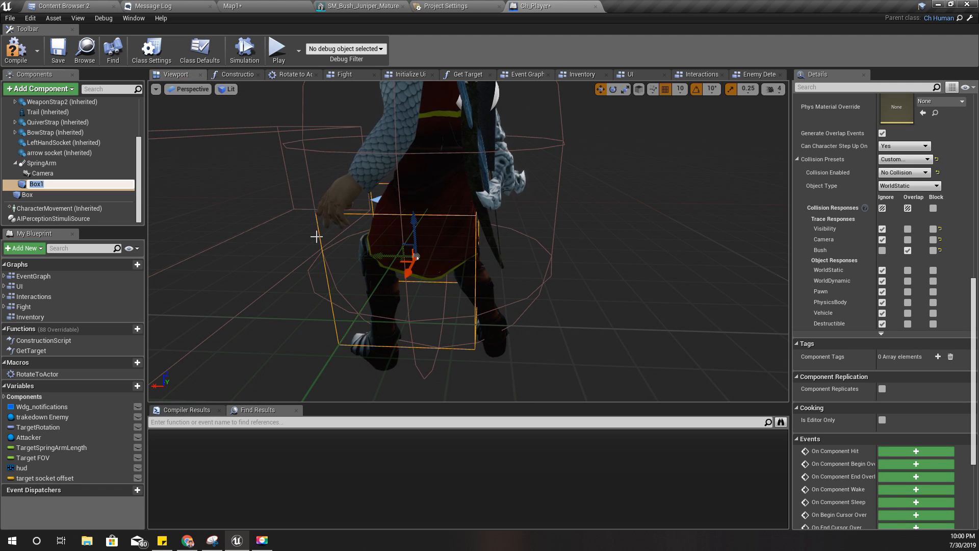
{"action": "type", "text": "BushTracer"}
{"action": "key", "text": "Return"}
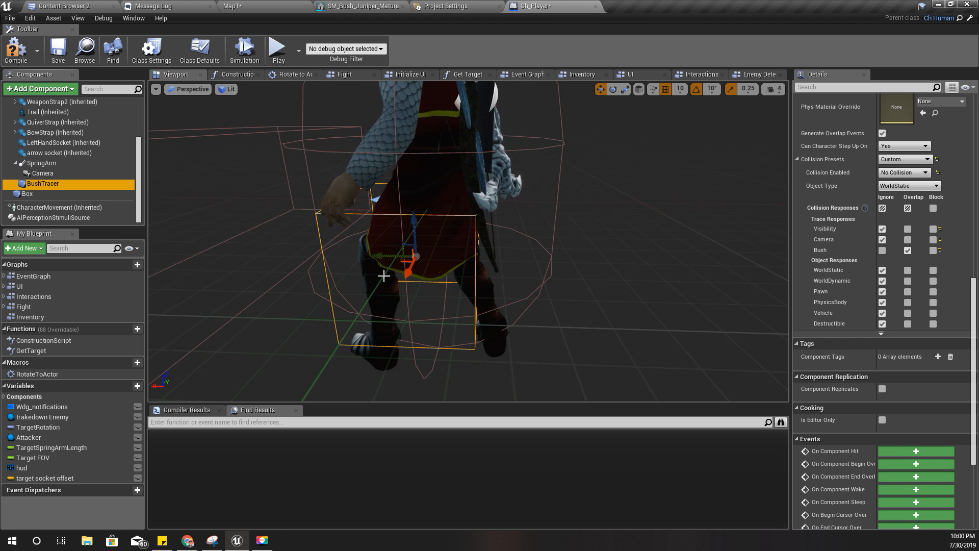
- Open the Interactions graph and add an On Component Begin Overlap event for BushTracer
{"action": "scroll", "coordinate": [372, 269], "scroll_direction": "down", "scroll_amount": 8}
{"action": "mouse_move", "coordinate": [439, 276]}
{"action": "right_mouse_down"}
{"action": "mouse_move", "coordinate": [398, 276]}
{"action": "mouse_move", "coordinate": [439, 276]}
{"action": "right_mouse_up"}
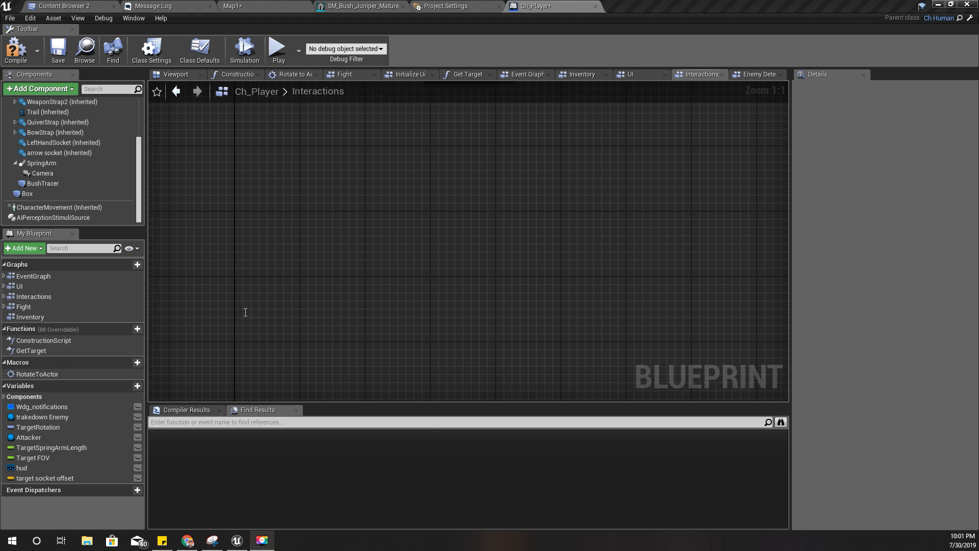
{"action": "left_click", "coordinate": [45, 297]}
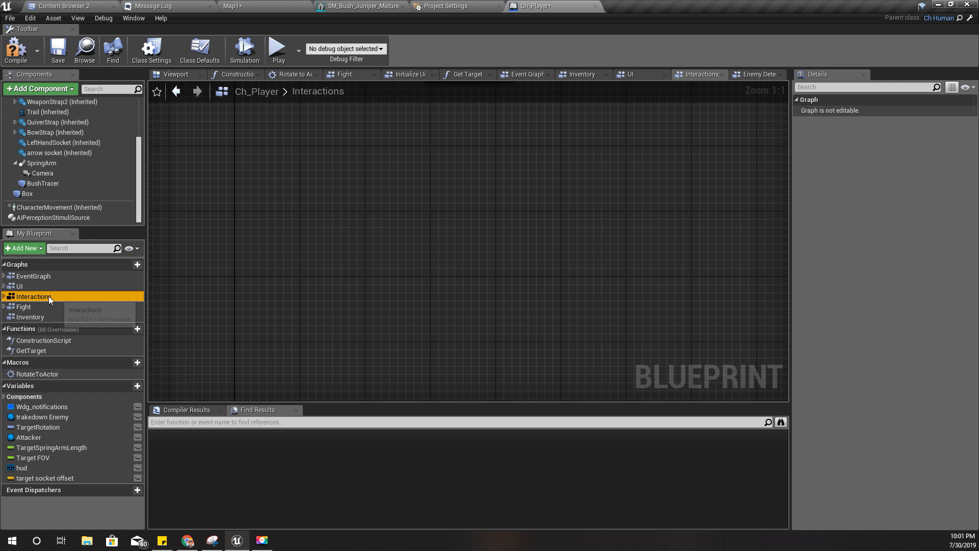
{"action": "left_click", "coordinate": [48, 296]}
{"action": "scroll", "coordinate": [560, 240], "scroll_direction": "down", "scroll_amount": 3}
{"action": "right_click_drag", "start_coordinate": [561, 227], "coordinate": [381, 430]}
{"action": "right_click_drag", "start_coordinate": [374, 393], "coordinate": [317, 225]}
{"action": "scroll", "coordinate": [330, 271], "scroll_direction": "down", "scroll_amount": 2}
{"action": "scroll", "coordinate": [331, 269], "scroll_direction": "up", "scroll_amount": 3}
{"action": "right_click_drag", "start_coordinate": [332, 269], "coordinate": [276, 248]}
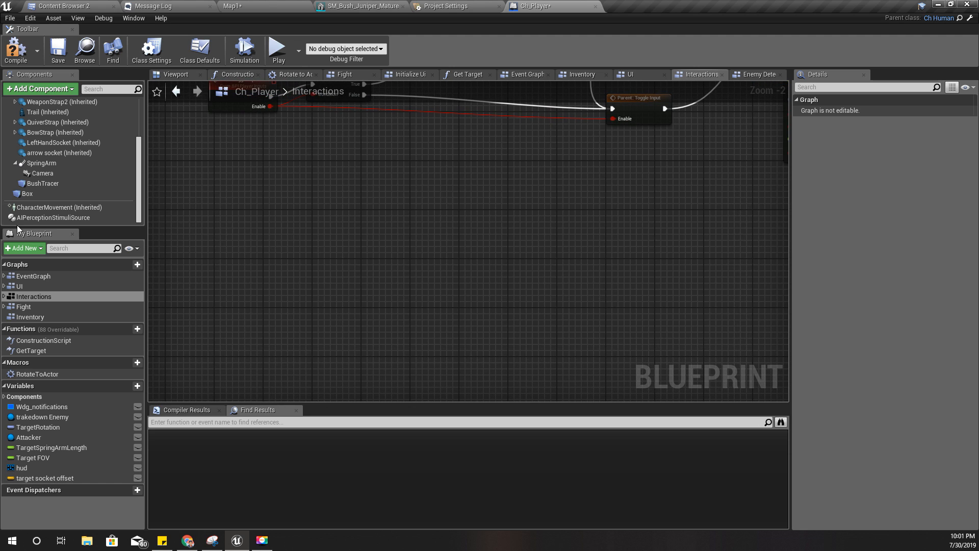
{"action": "left_click", "coordinate": [62, 182]}
{"action": "scroll", "coordinate": [852, 333], "scroll_direction": "down", "scroll_amount": 6}
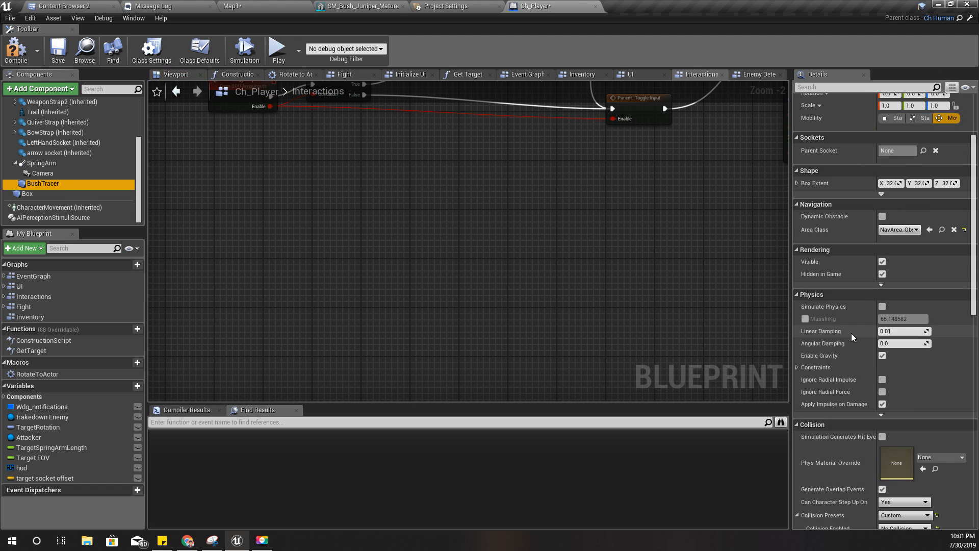
{"action": "scroll", "coordinate": [864, 338], "scroll_direction": "down", "scroll_amount": 5}
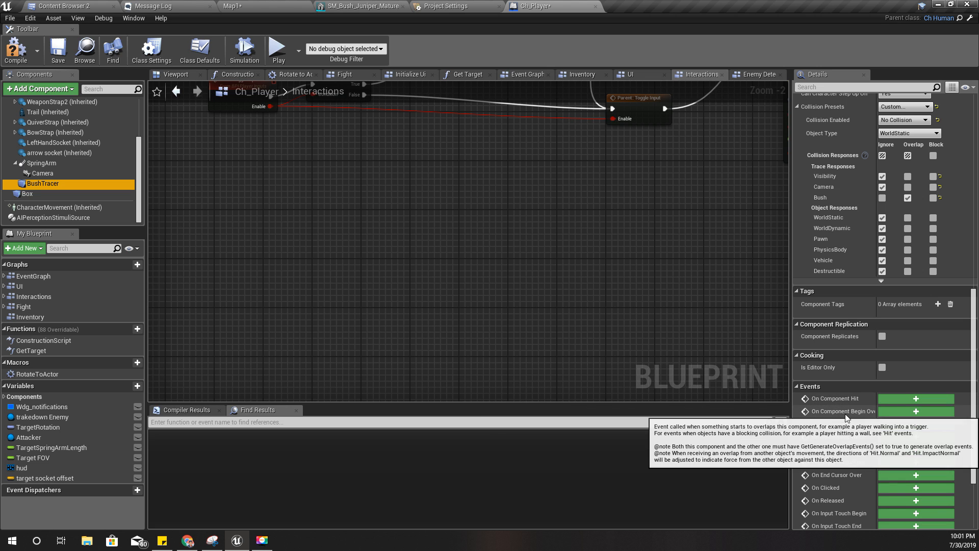
{"action": "left_click", "coordinate": [902, 414]}
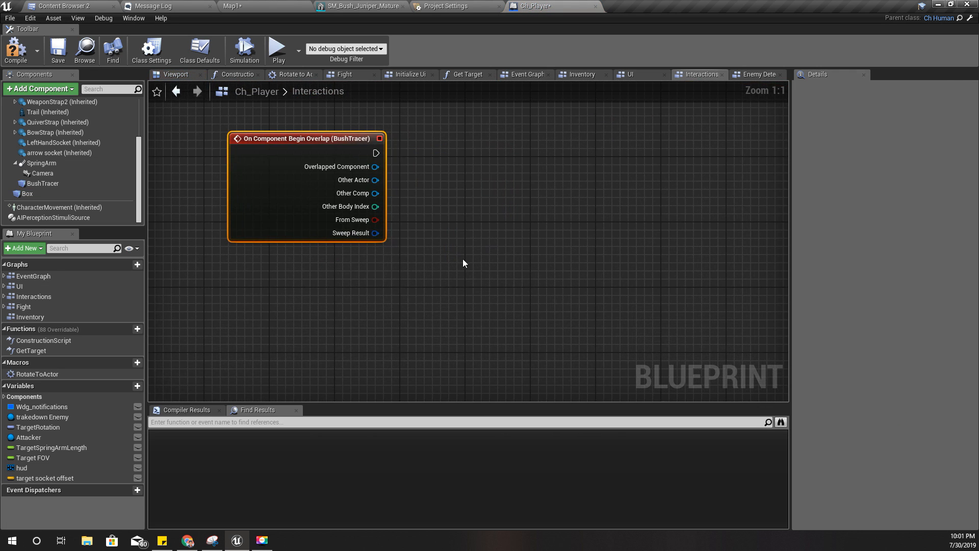
- Add an On Component End Overlap event for BushTracer beneath its begin-overlap event
{"action": "left_click", "coordinate": [48, 184]}
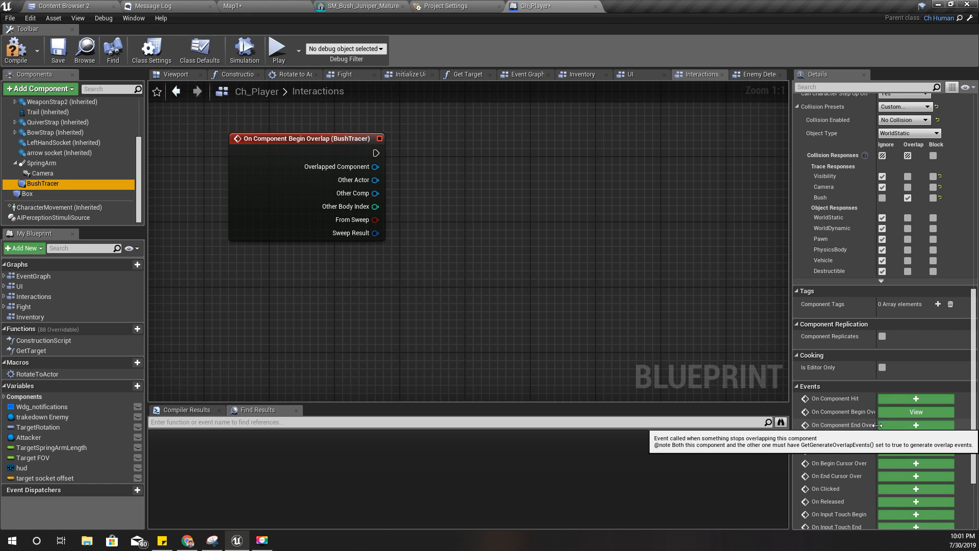
{"action": "left_click", "coordinate": [905, 425]}
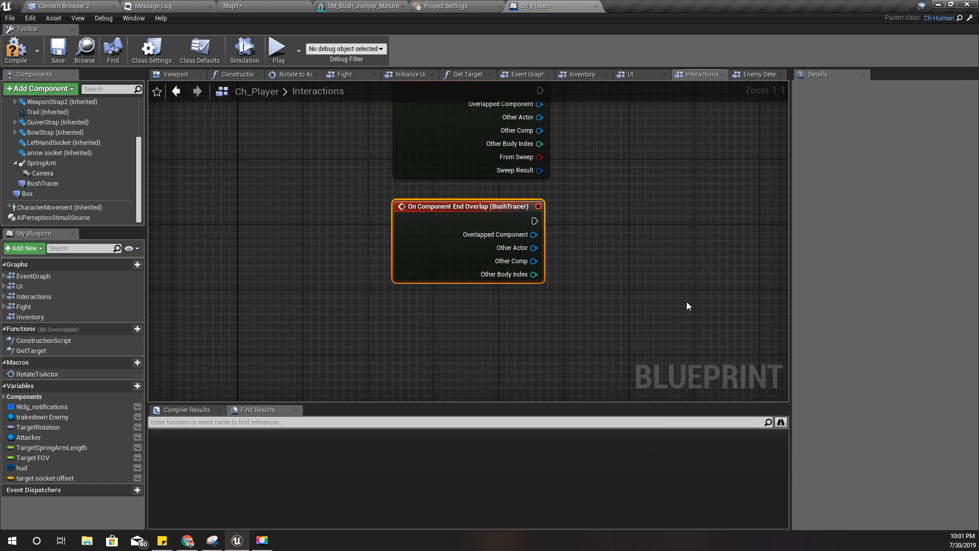
{"action": "right_click_drag", "start_coordinate": [695, 194], "coordinate": [511, 282]}
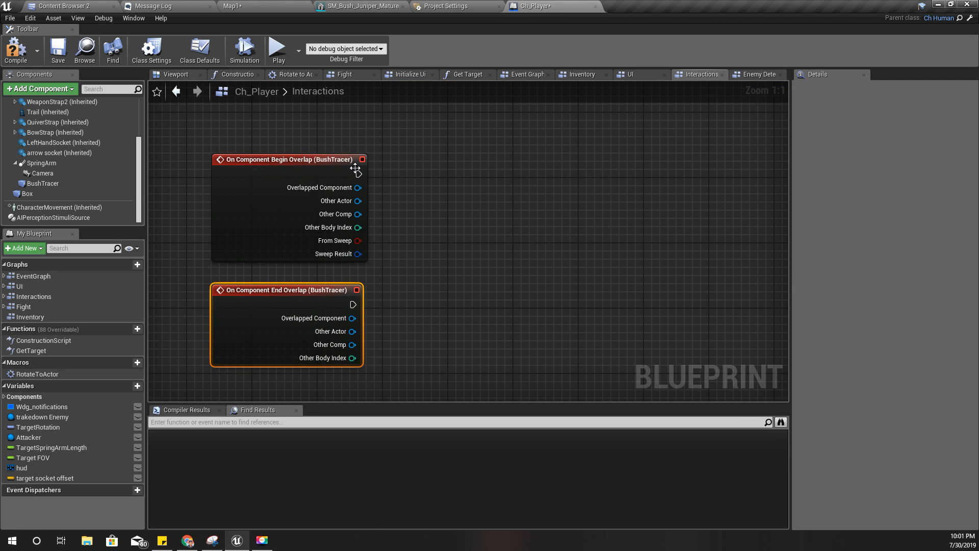
- Connect a Print String node to BushTracer's begin-overlap event and set its text to "Bush Entered"
{"action": "left_click_drag", "start_coordinate": [358, 173], "coordinate": [501, 177]}
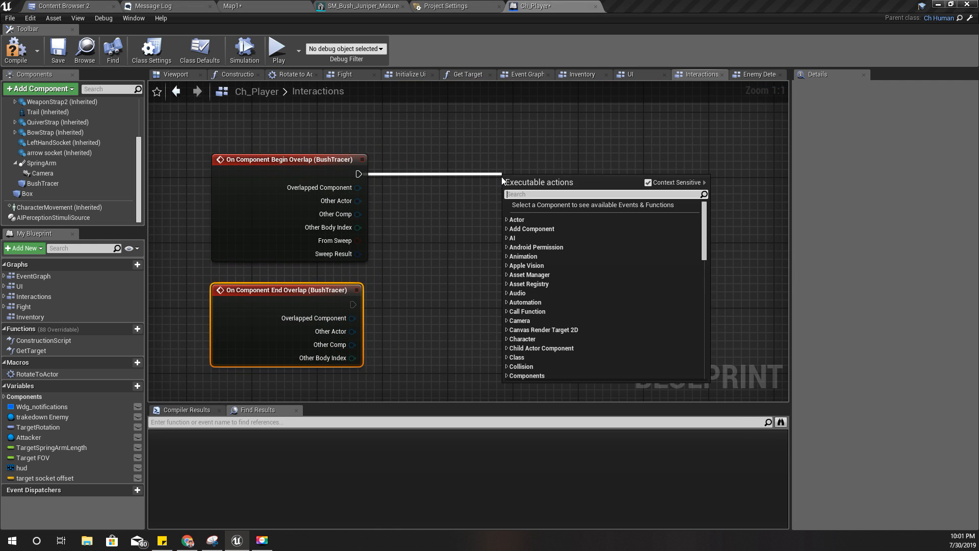
{"action": "type", "text": "print"}
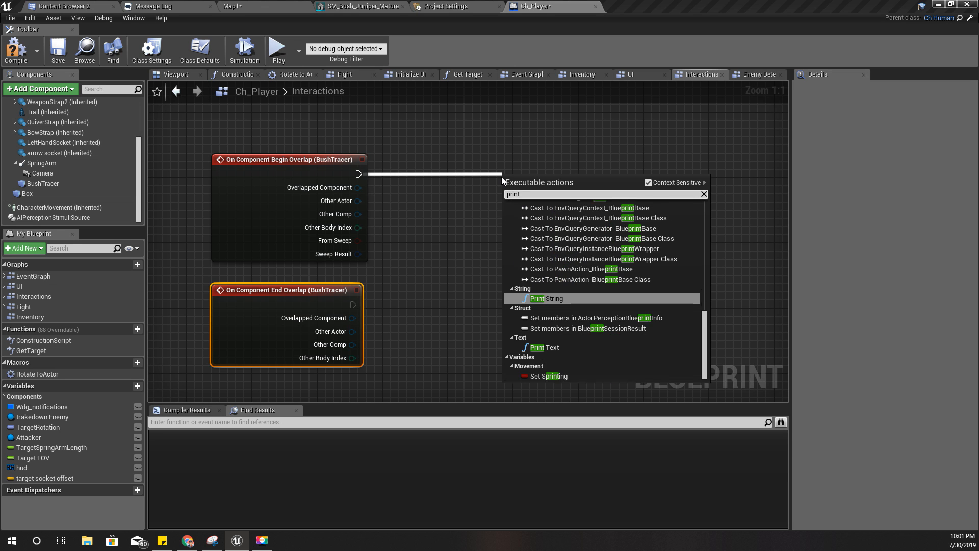
{"action": "key", "text": "Return"}
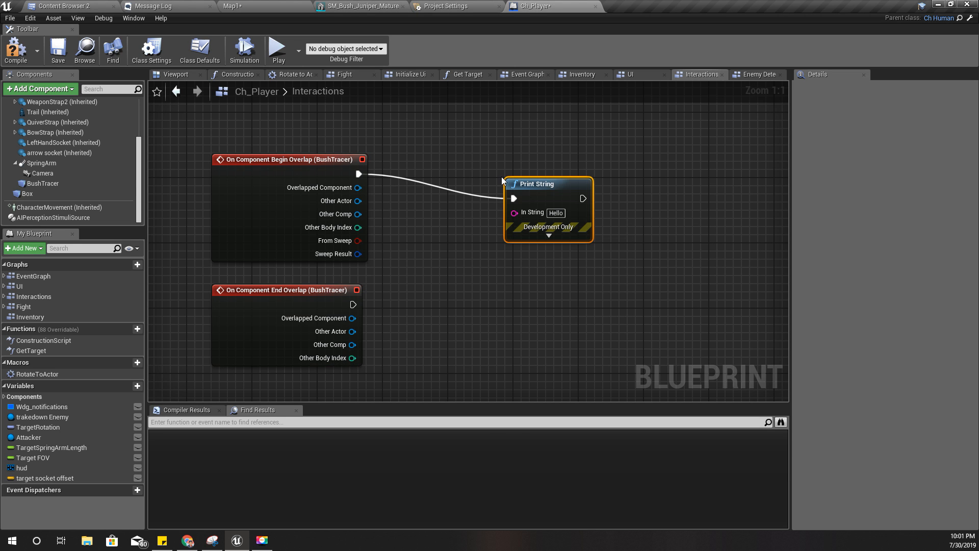
{"action": "left_click", "coordinate": [557, 214]}
{"action": "type", "text": "Bush"}
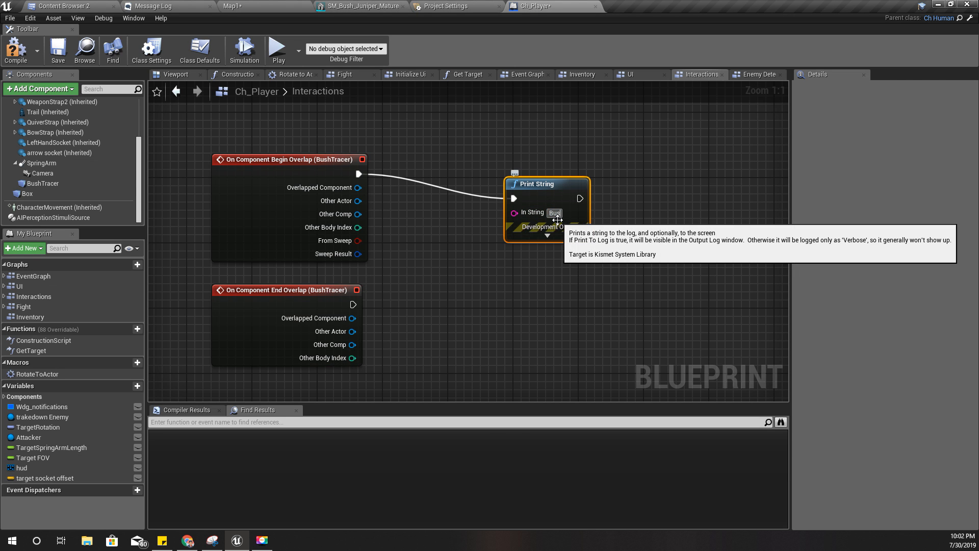
{"action": "type", "text": " Entered"}
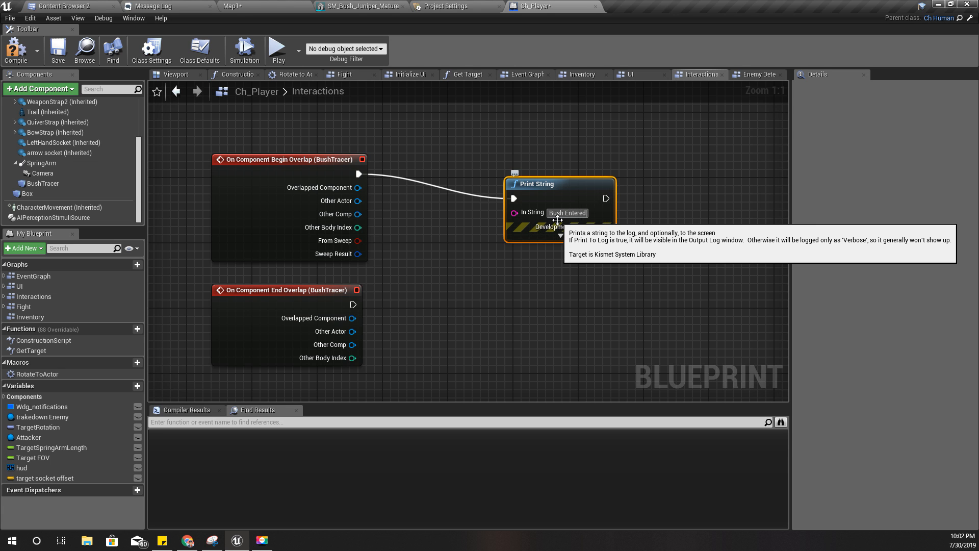
{"action": "key", "text": "Return"}
{"action": "left_click", "coordinate": [545, 188], "text": "ctrl"}
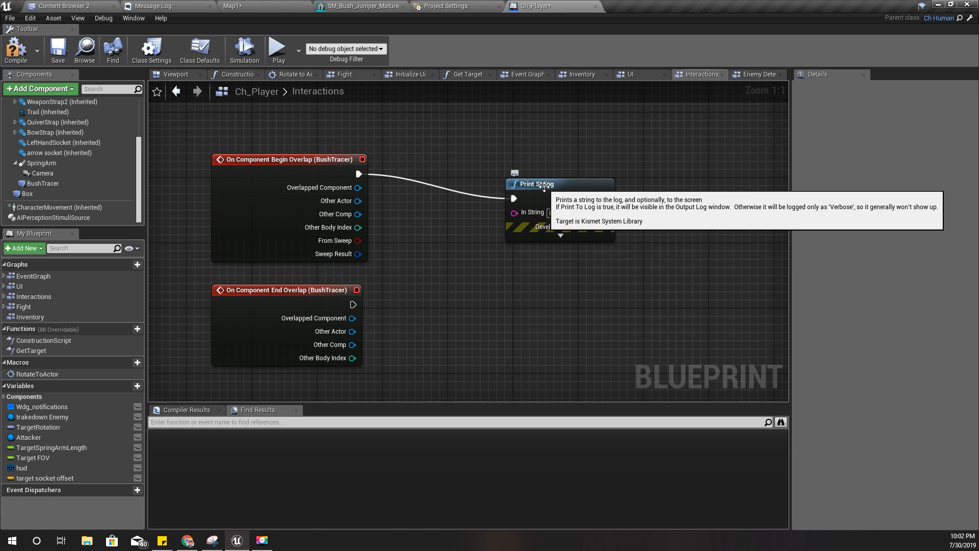
- Duplicate the Print String node below the original and connect the copy to BushTracer's end-overlap event
{"action": "left_click", "coordinate": [555, 190]}
{"action": "key", "text": "ctrl+c"}
{"action": "key", "text": "ctrl+v"}
{"action": "left_click_drag", "start_coordinate": [628, 201], "coordinate": [537, 331]}
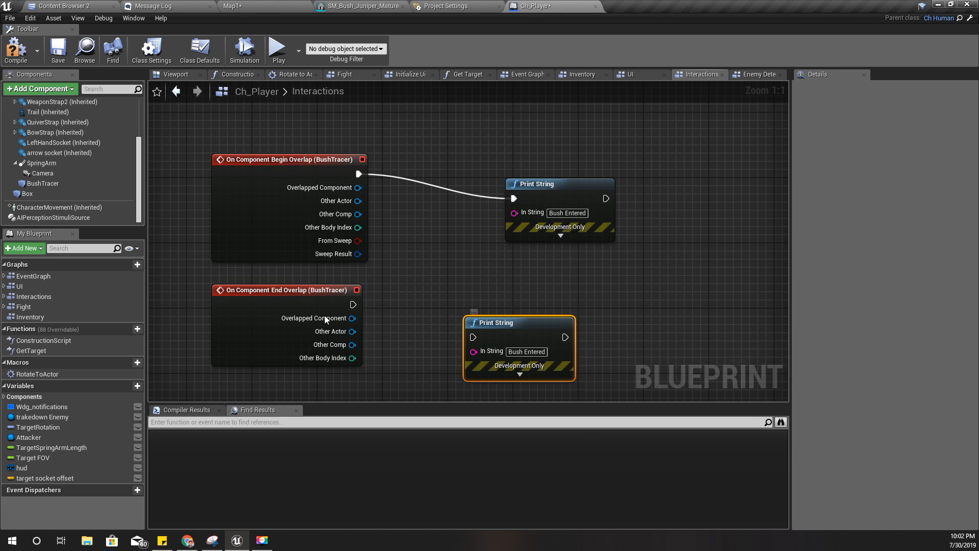
{"action": "left_click_drag", "start_coordinate": [355, 301], "coordinate": [473, 337]}
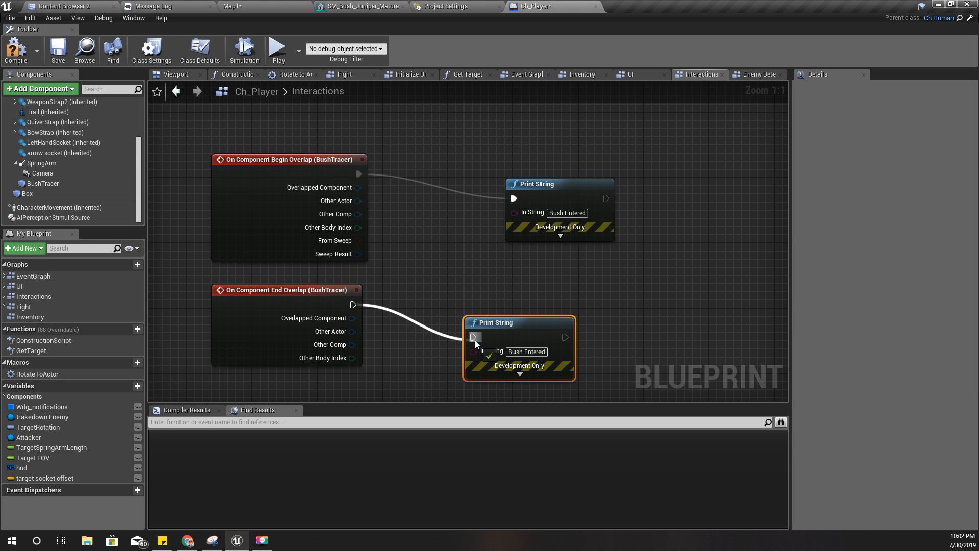
- Line up the copied Print String with the end-overlap event and set its text to "Bush Leaving"
{"action": "left_click_drag", "start_coordinate": [527, 358], "coordinate": [526, 325]}
{"action": "left_click", "coordinate": [526, 319]}
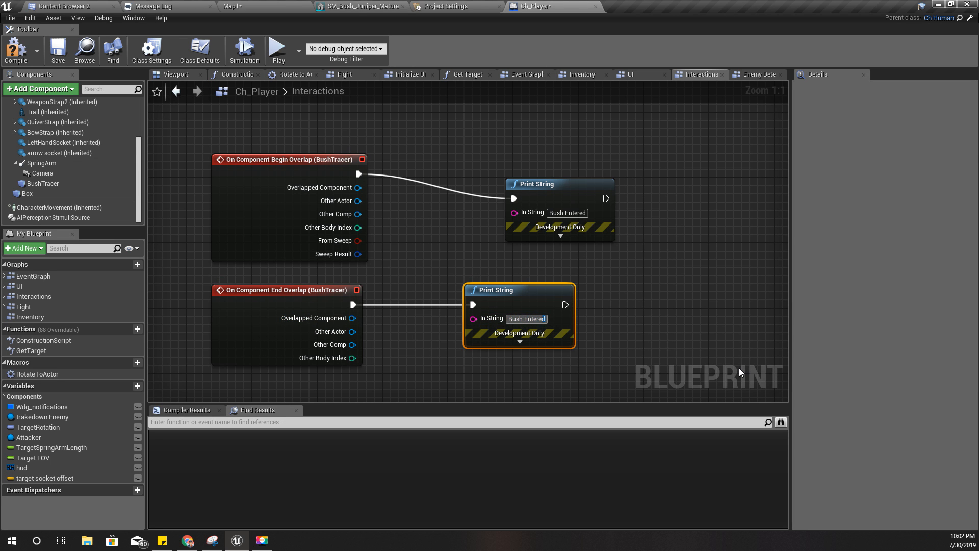
{"action": "type", "text": "Leaving"}
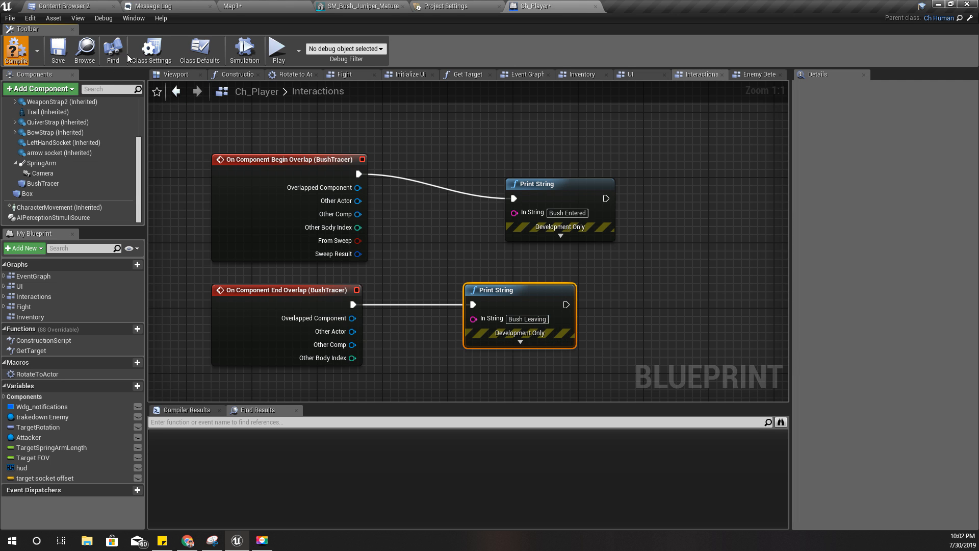
- Play-test Map1 full screen, walking the character through the juniper bush and out again to check the overlap messages
{"action": "left_click", "coordinate": [260, 5]}
{"action": "key", "text": "w"}
{"action": "right_click_drag", "start_coordinate": [539, 235], "coordinate": [571, 260]}
{"action": "key", "text": "F11"}
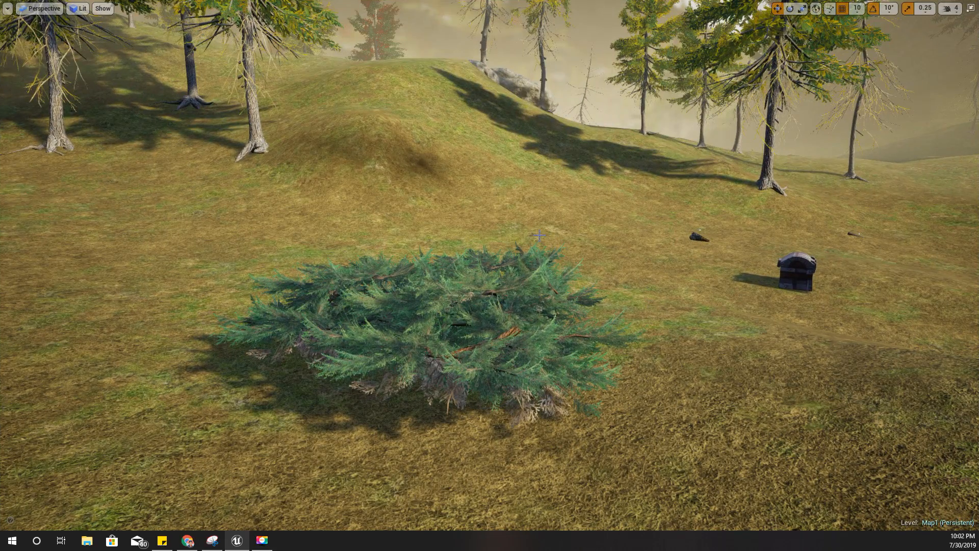
{"action": "key", "text": "alt+p"}
{"action": "key", "text": "w"}
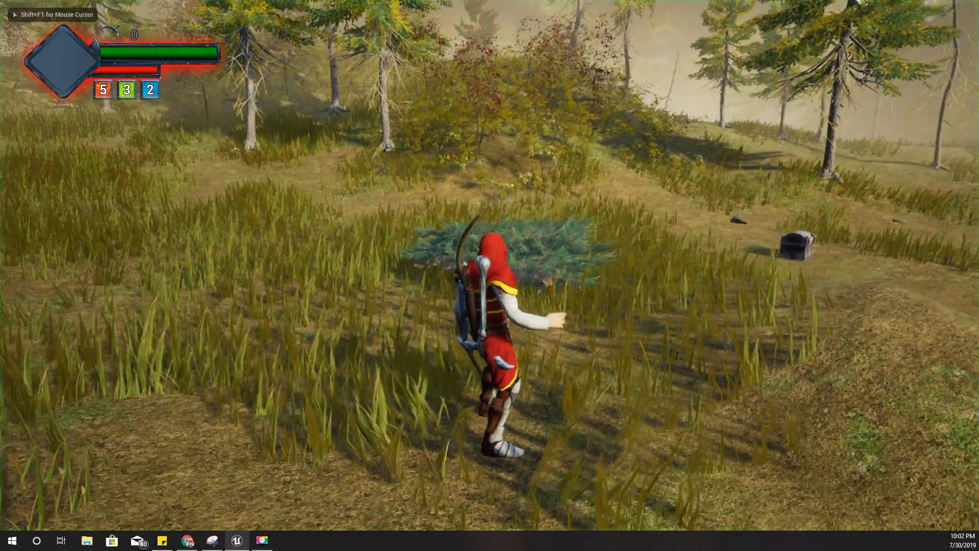
{"action": "key", "text": "w"}
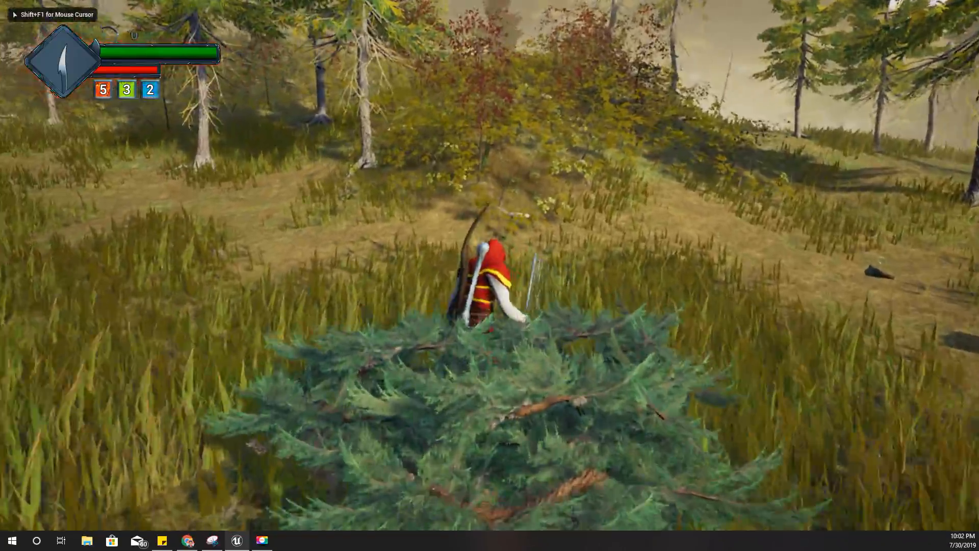
{"action": "key", "text": "a"}
{"action": "key", "text": "s"}
{"action": "key", "text": "w"}
{"action": "key", "text": "w"}
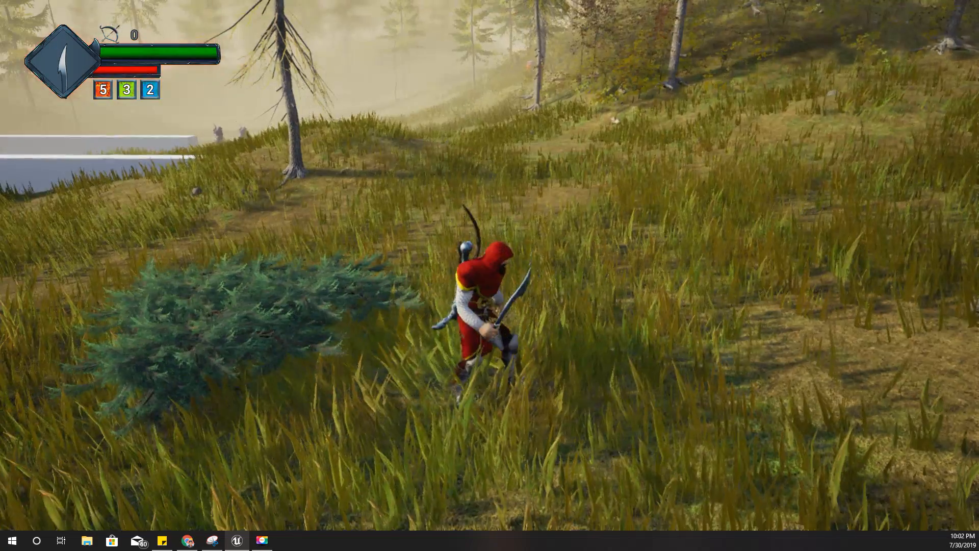
{"action": "key", "text": "Escape"}
{"action": "right_click_drag", "start_coordinate": [239, 284], "coordinate": [262, 259]}
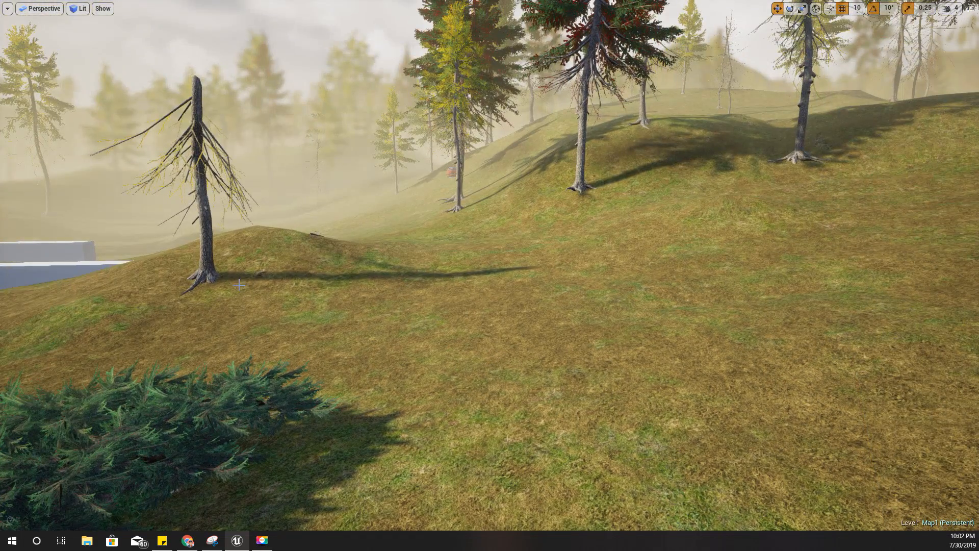
{"action": "key", "text": "F11"}
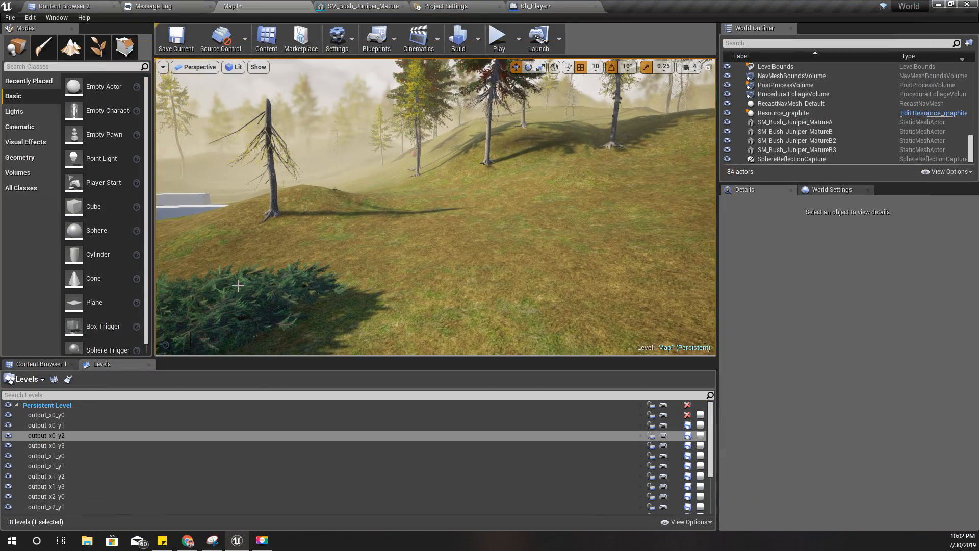
- In the Ch_Player blueprint, set BushTracer's Collision Enabled option to Query Only (No Physics Collision)
{"action": "left_click", "coordinate": [536, 6]}
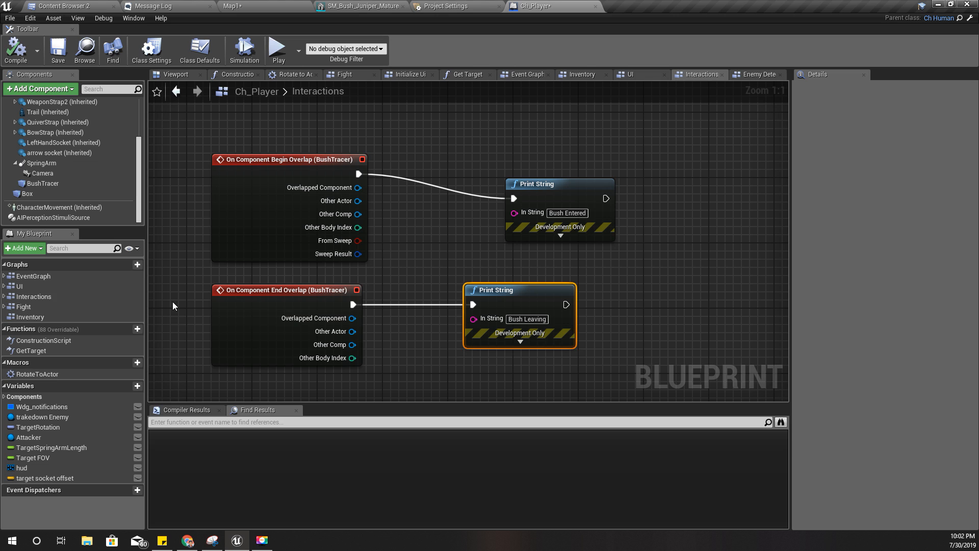
{"action": "left_click", "coordinate": [42, 185]}
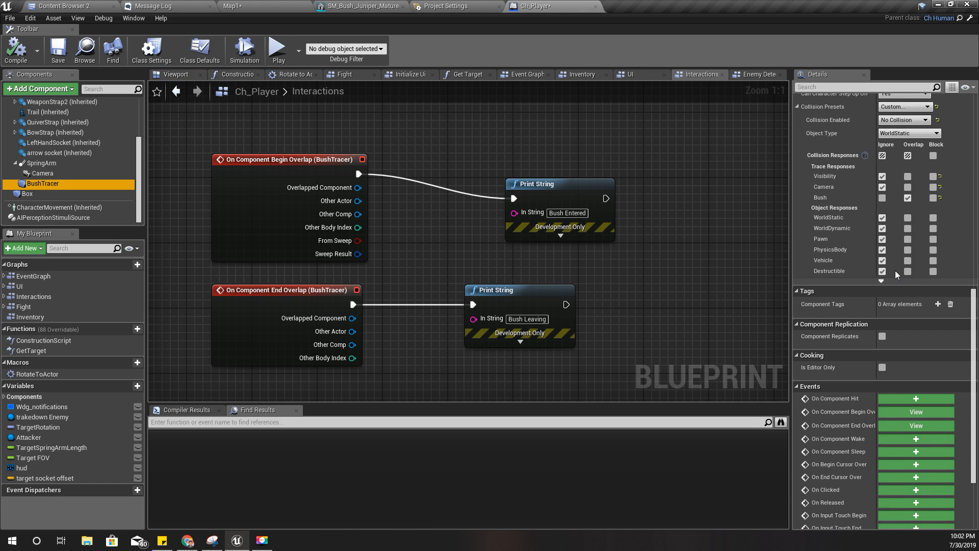
{"action": "scroll", "coordinate": [911, 222], "scroll_direction": "up", "scroll_amount": 1}
{"action": "scroll", "coordinate": [911, 222], "scroll_direction": "up", "scroll_amount": 1}
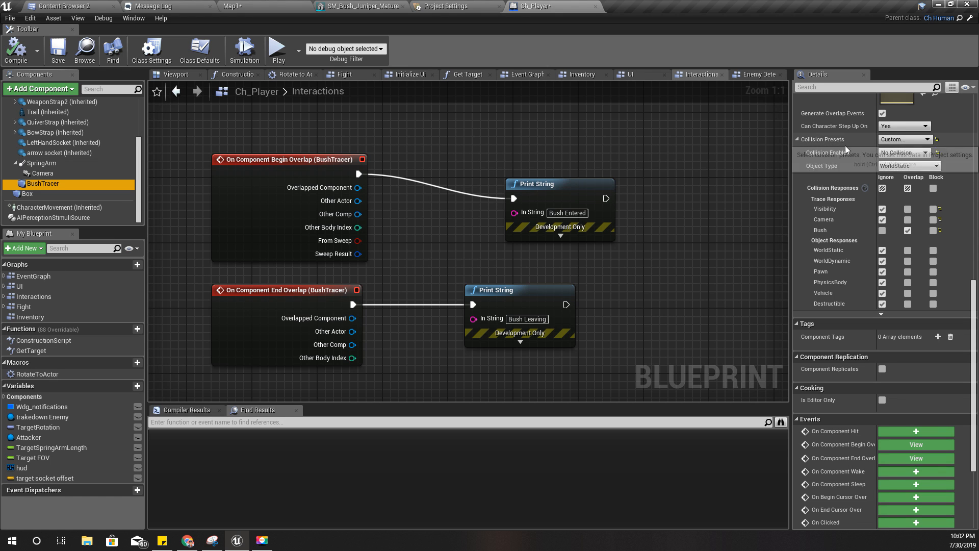
{"action": "left_click", "coordinate": [902, 152]}
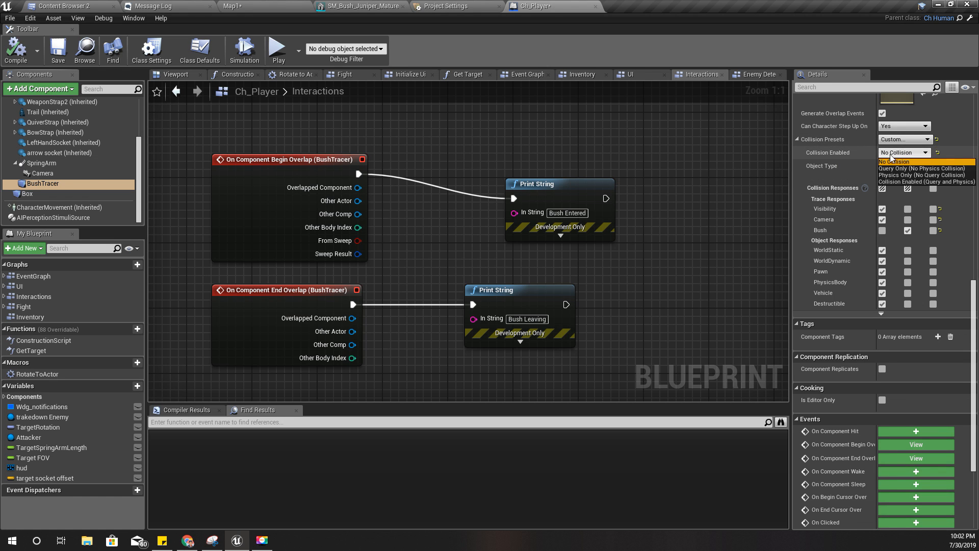
{"action": "left_click", "coordinate": [913, 168]}
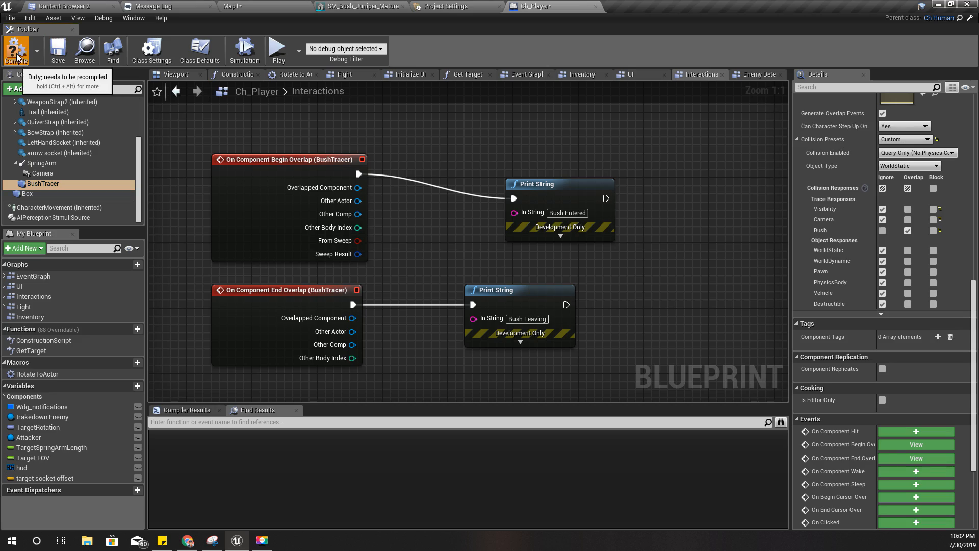
- Play-test Map1 again, moving the character around the bush to check the overlap events with the new collision setting
{"action": "left_click", "coordinate": [232, 5]}
{"action": "mouse_move", "coordinate": [450, 249]}
{"action": "right_mouse_down"}
{"action": "mouse_move", "coordinate": [424, 247]}
{"action": "mouse_move", "coordinate": [432, 248]}
{"action": "right_mouse_up"}
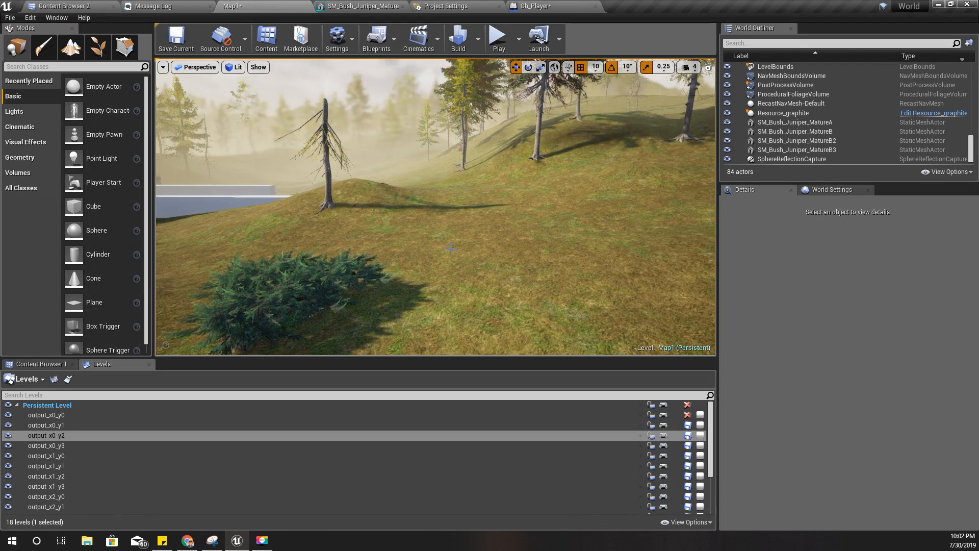
{"action": "key", "text": "F11"}
{"action": "key", "text": "alt+p"}
{"action": "key", "text": "w"}
{"action": "key", "text": "d"}
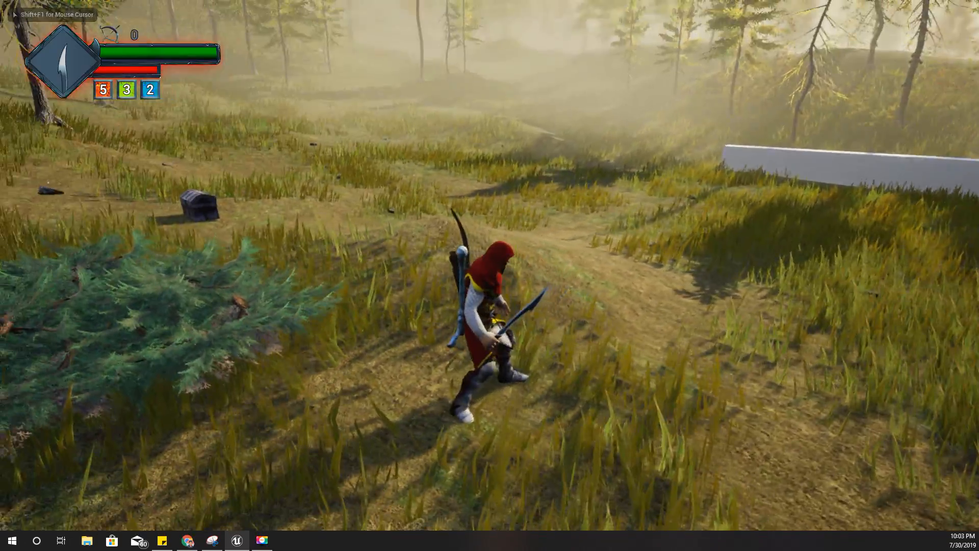
{"action": "key", "text": "Escape"}
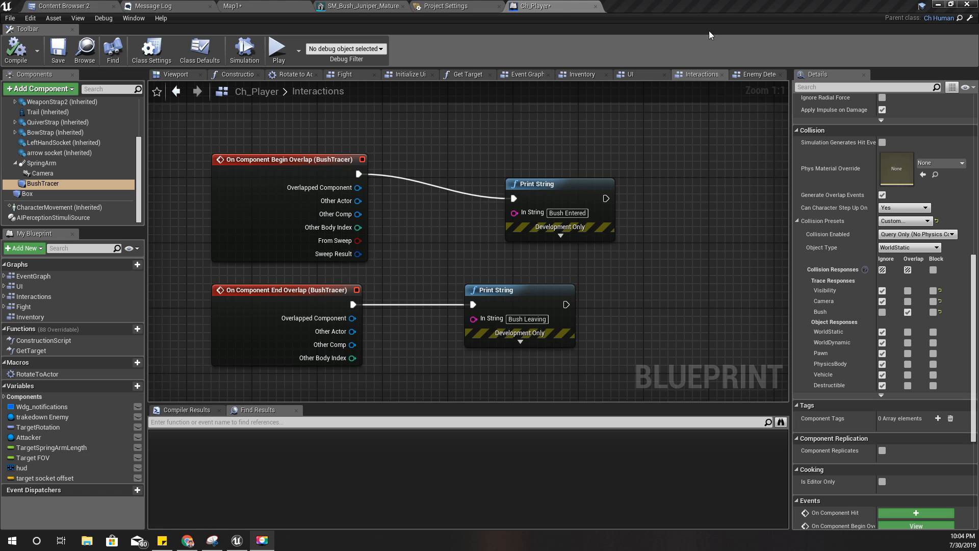
- Open the engine's Collision page in Project Settings and delete the Bush trace channel
{"action": "scroll", "coordinate": [916, 323], "scroll_direction": "down", "scroll_amount": 2}
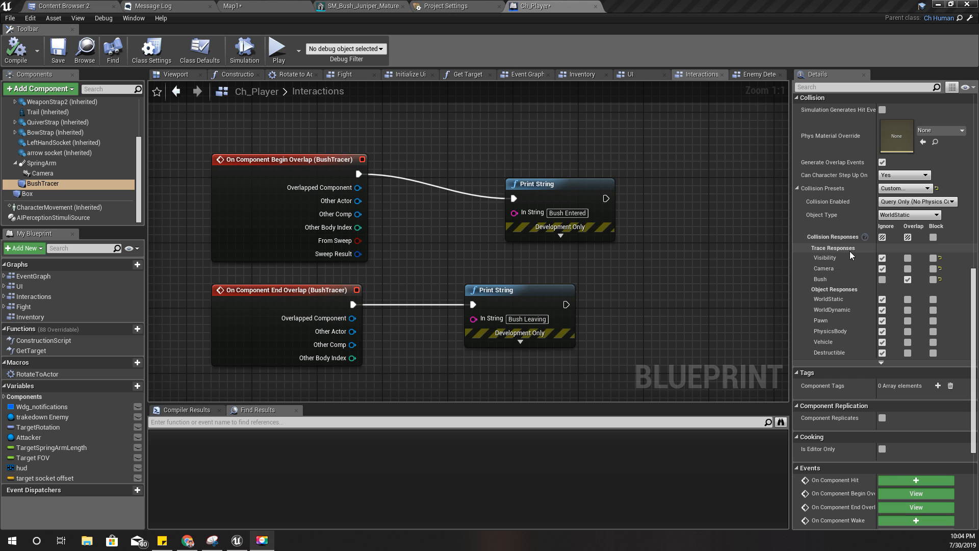
{"action": "left_click", "coordinate": [413, 5]}
{"action": "left_click", "coordinate": [437, 6]}
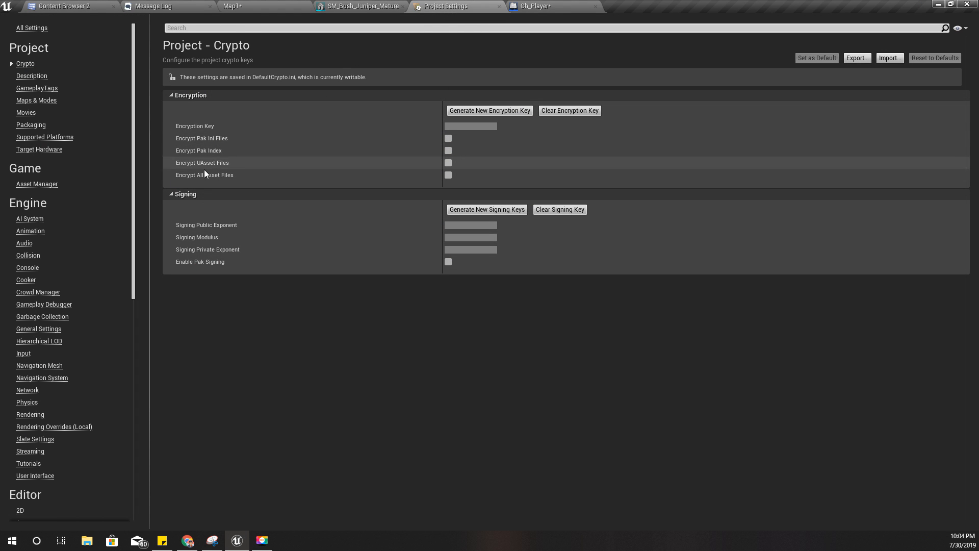
{"action": "left_click", "coordinate": [28, 256]}
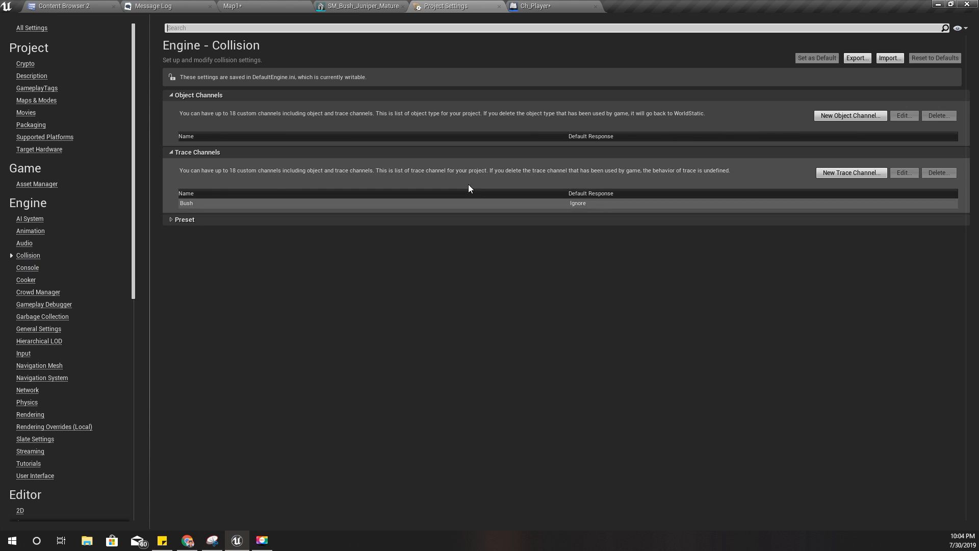
{"action": "left_click", "coordinate": [209, 202]}
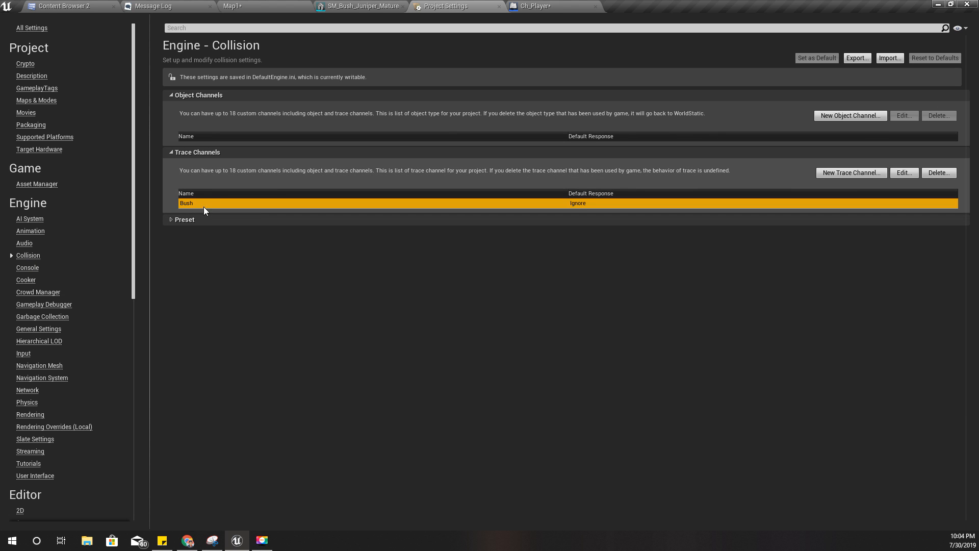
{"action": "left_click", "coordinate": [171, 219]}
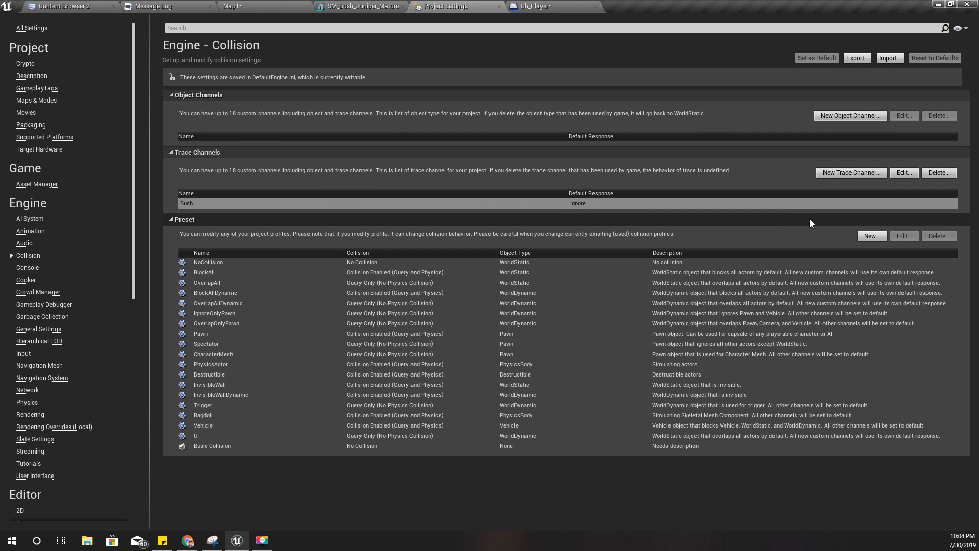
{"action": "left_click", "coordinate": [937, 173]}
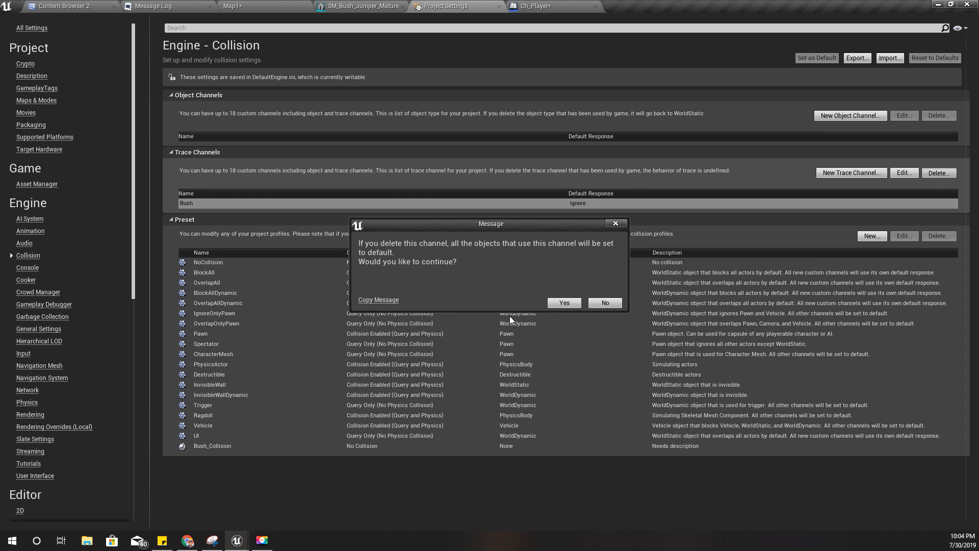
{"action": "left_click", "coordinate": [562, 303]}
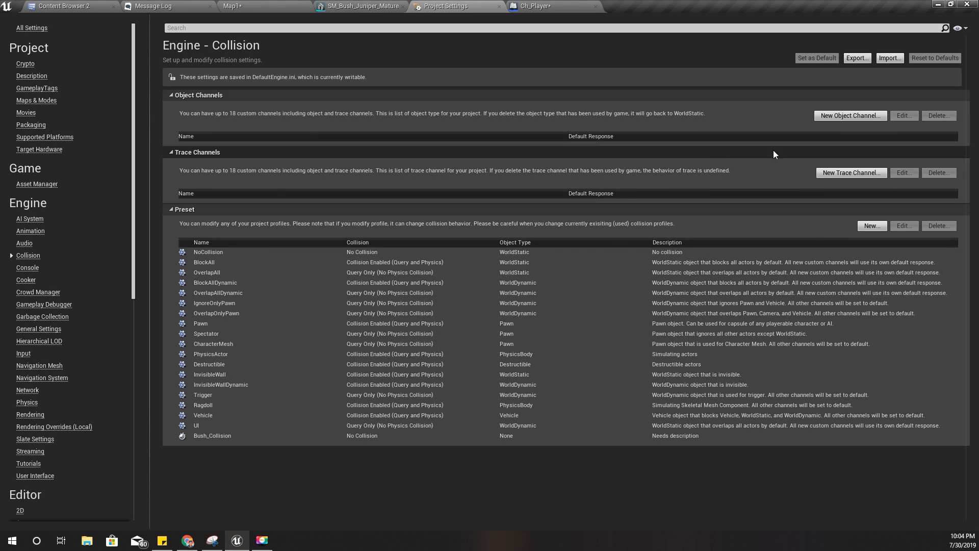
- Create a new object channel named Bush with the default response Ignore
{"action": "left_click", "coordinate": [826, 116]}
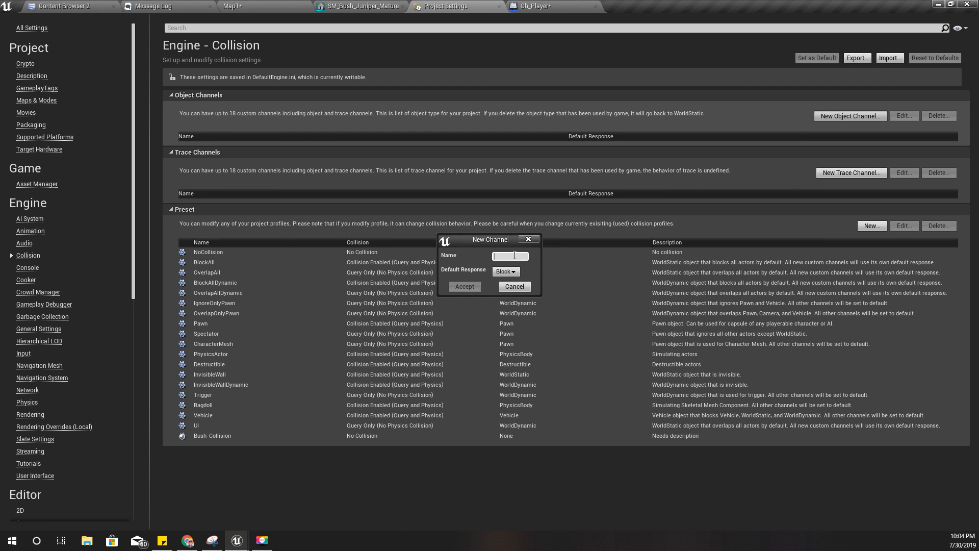
{"action": "type", "text": "Bush"}
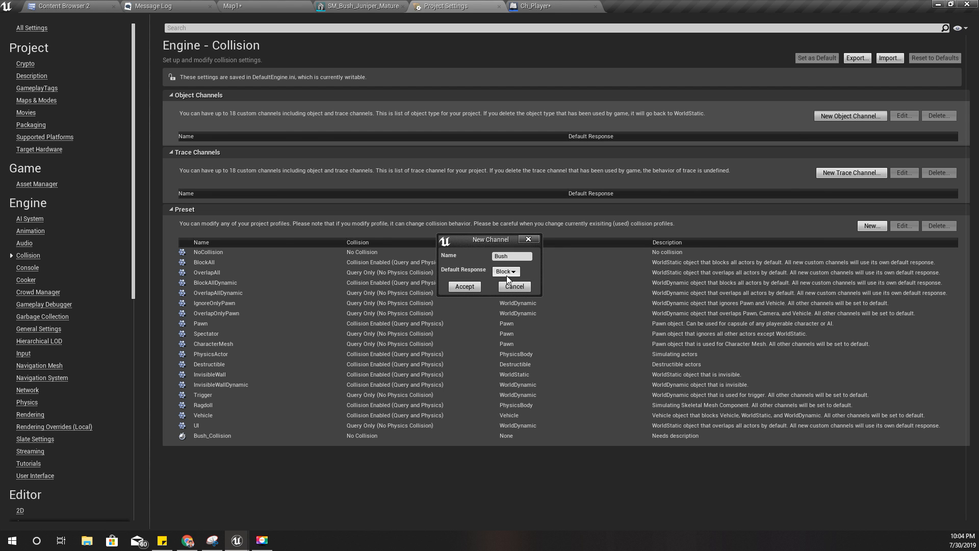
{"action": "left_click", "coordinate": [505, 275]}
{"action": "left_click", "coordinate": [504, 282]}
{"action": "left_click", "coordinate": [467, 286]}
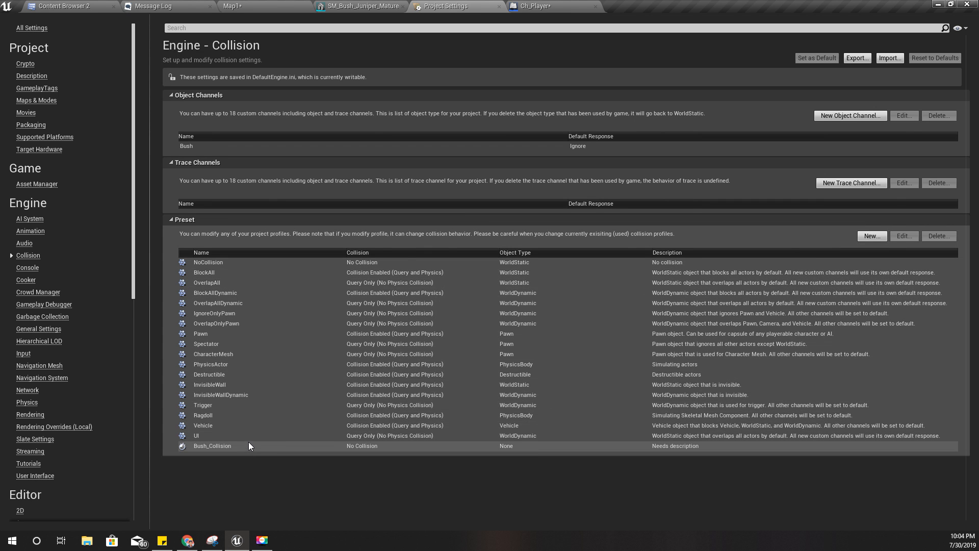
- Save all changes and make the Bush_Collision preset overlap the Bush object type
{"action": "key", "text": "ctrl+shift+s"}
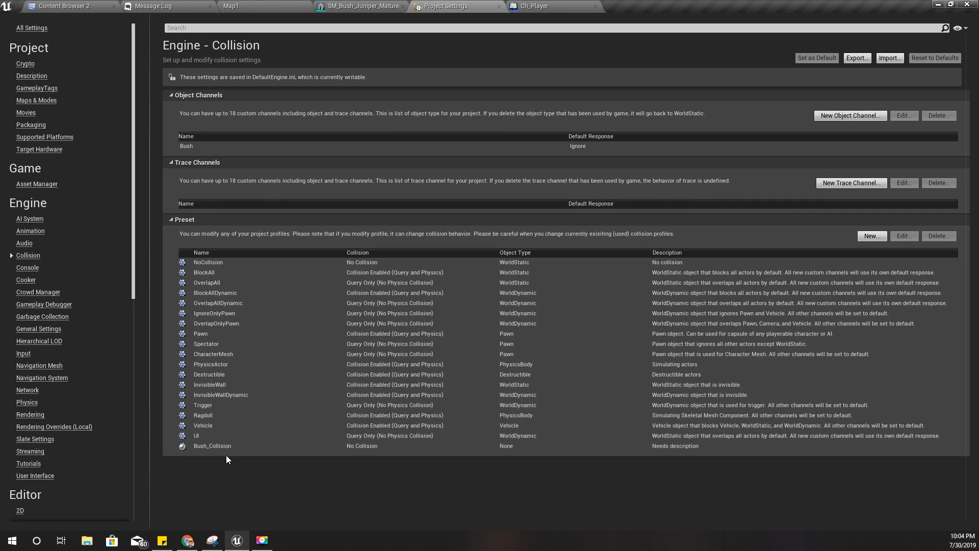
{"action": "double_click", "coordinate": [222, 446]}
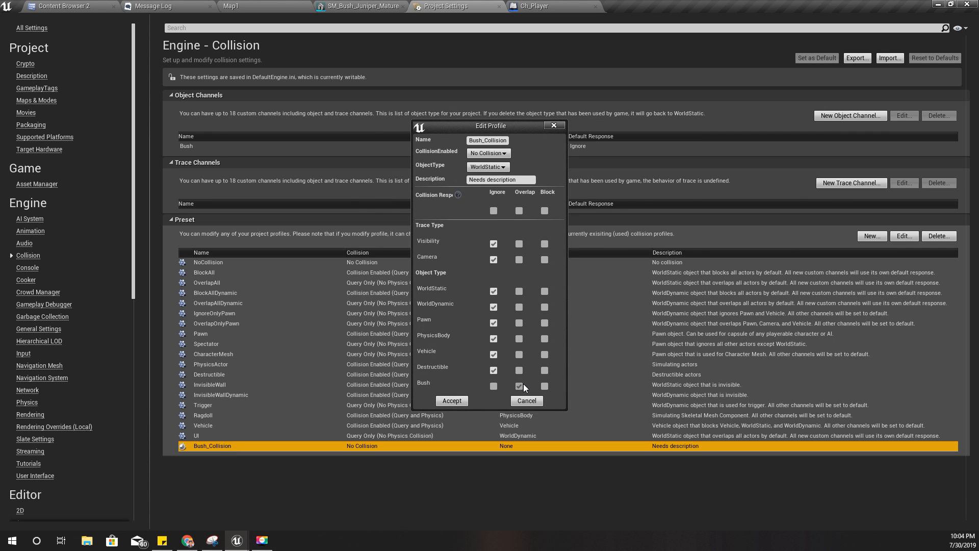
{"action": "left_click", "coordinate": [452, 400]}
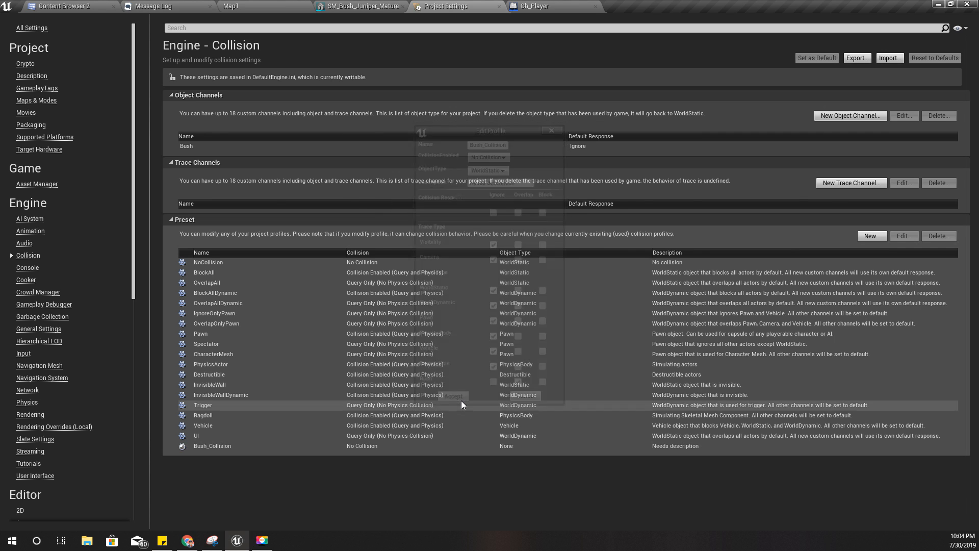
- Compile Ch_Player, set BushTracer's response to the Bush object type to Overlap, and return to Map1
{"action": "left_click", "coordinate": [545, 6]}
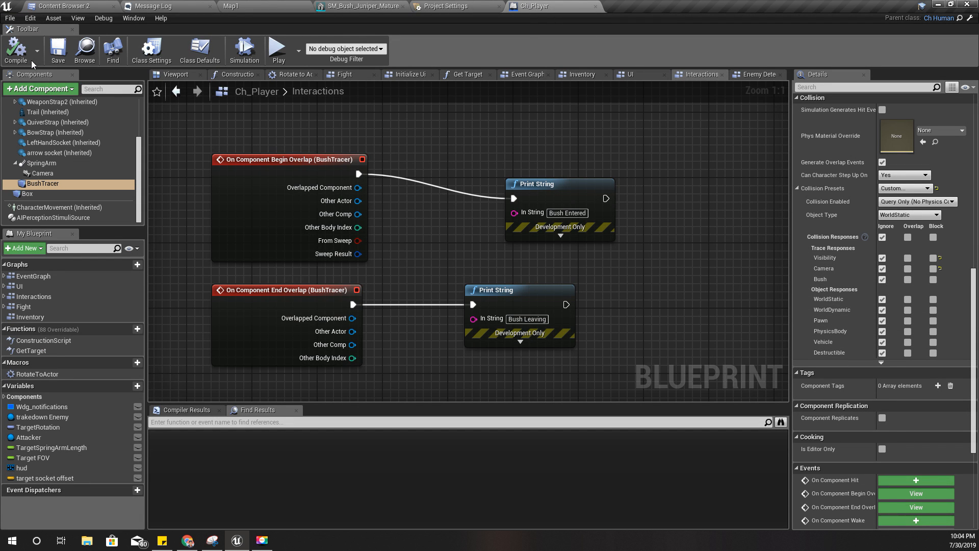
{"action": "left_click", "coordinate": [10, 53]}
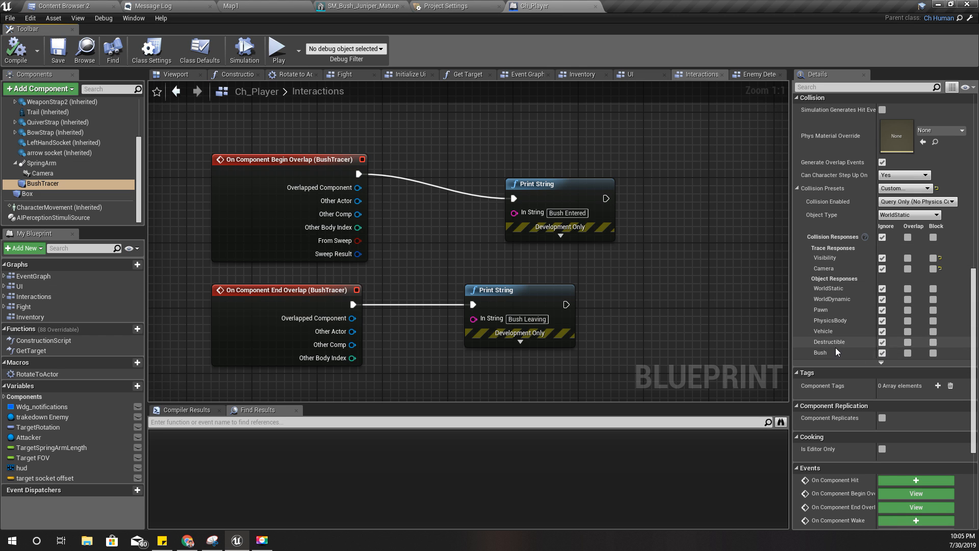
{"action": "left_click", "coordinate": [908, 352]}
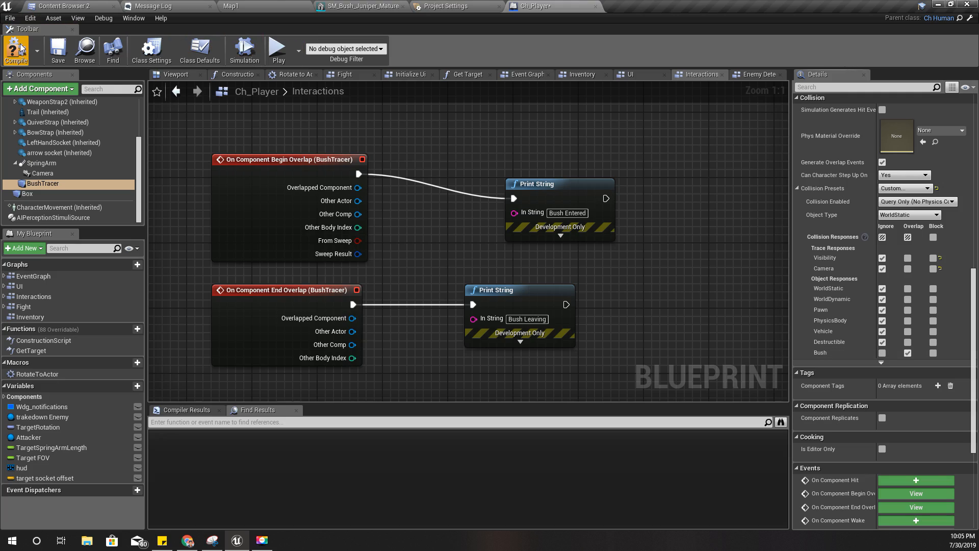
{"action": "left_click", "coordinate": [260, 5]}
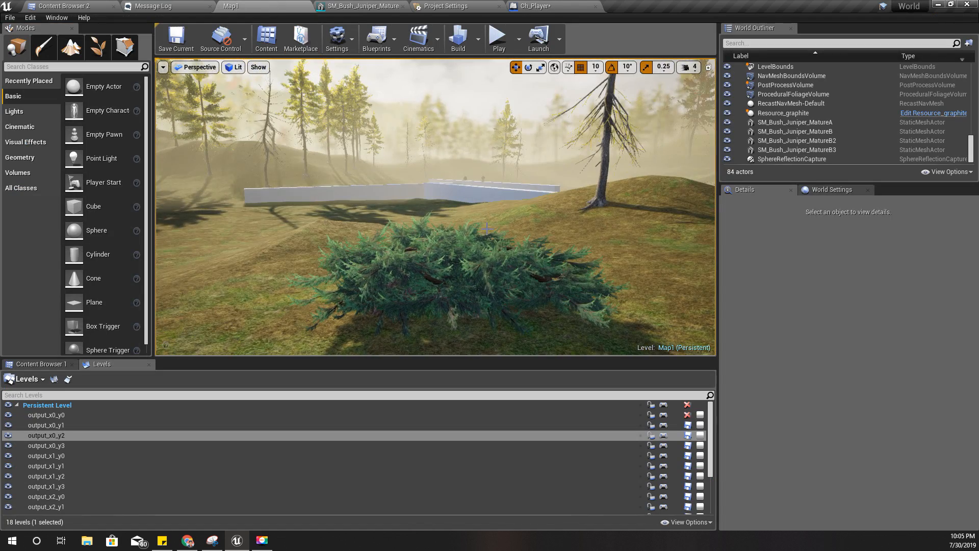
- Run a full-screen play test of Map1 with the character at the juniper bush, and end it
{"action": "key", "text": "F11"}
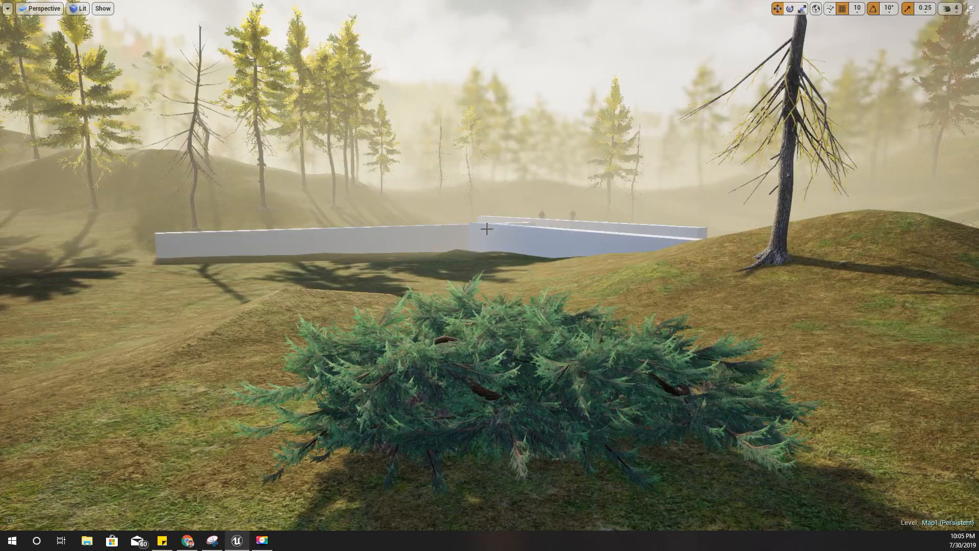
{"action": "key", "text": "alt+p"}
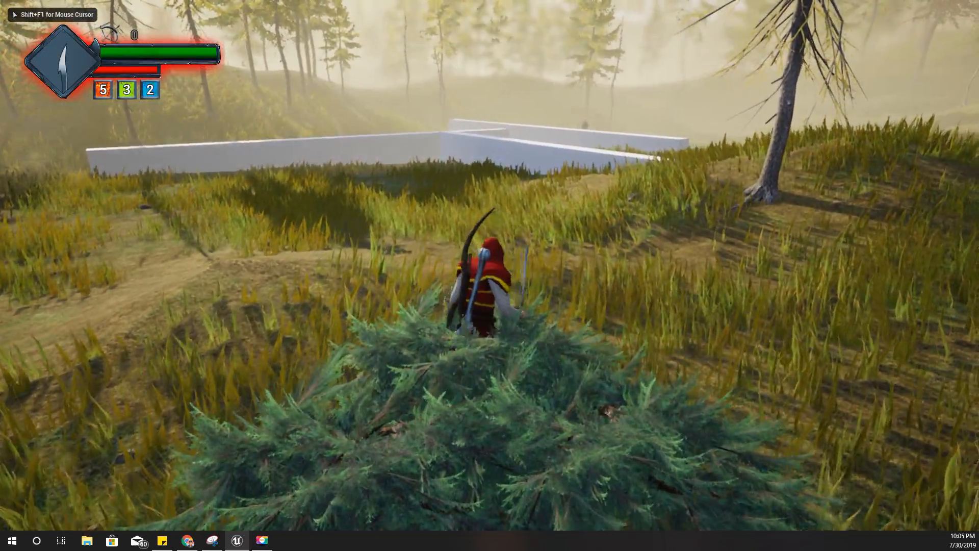
{"action": "key", "text": "Escape"}
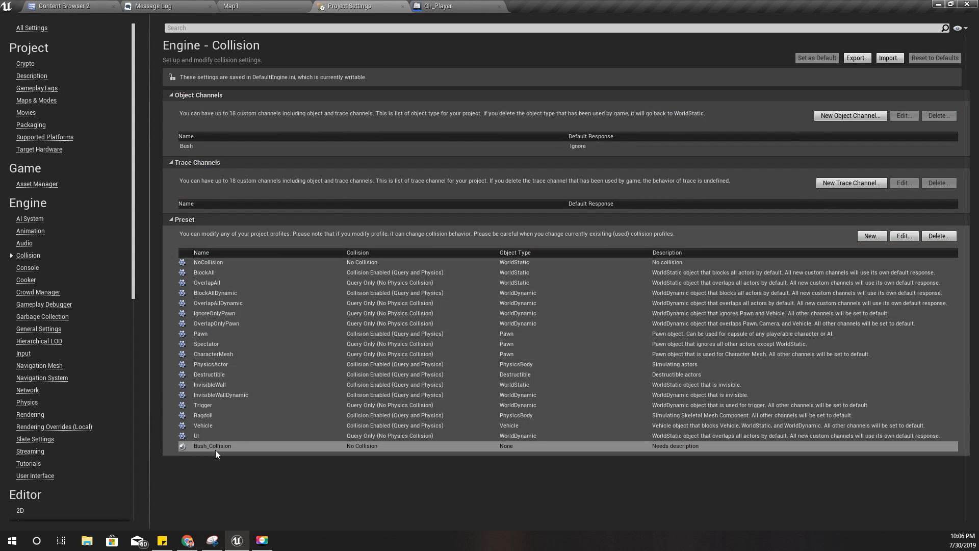
- Set the Bush_Collision preset's collision to Query Only (No Physics Collision) and its object type to Bush
{"action": "double_click", "coordinate": [215, 444]}
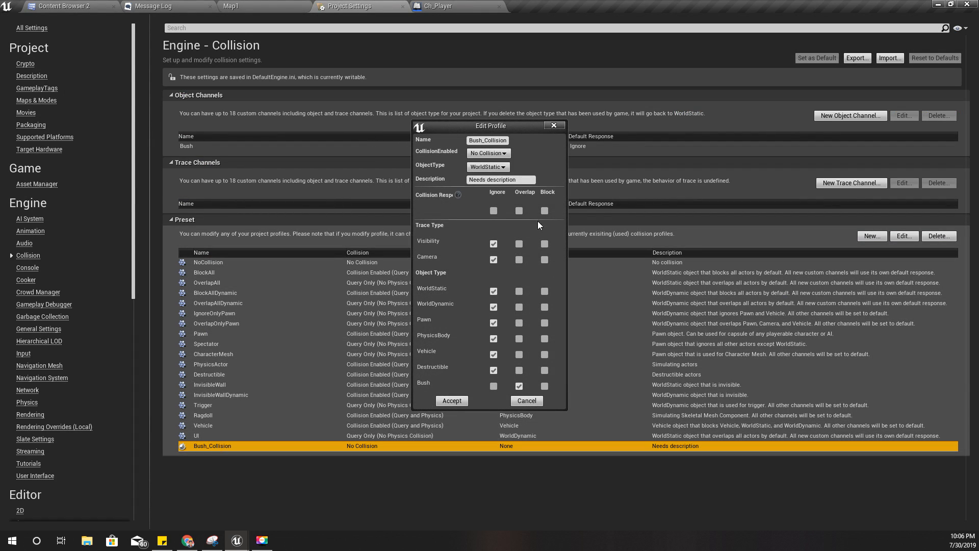
{"action": "left_click", "coordinate": [481, 154]}
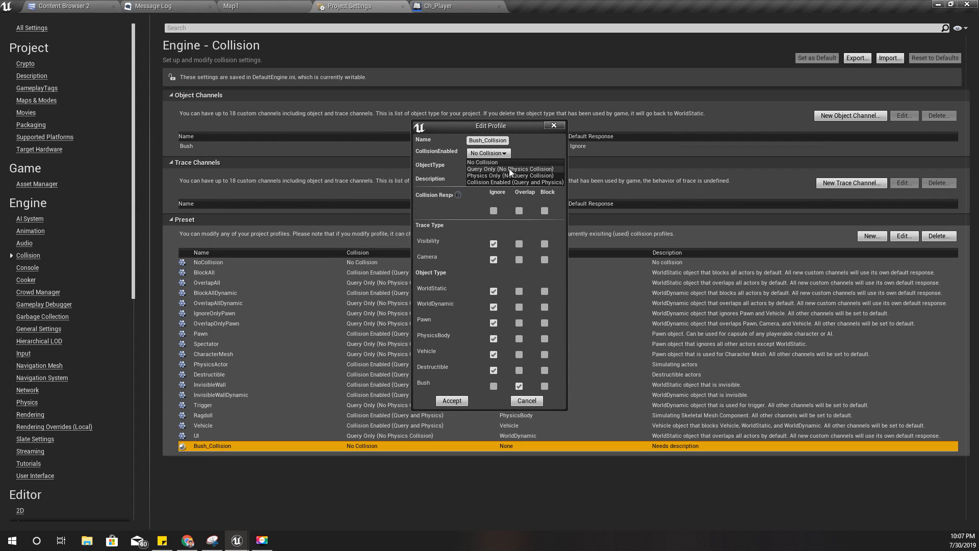
{"action": "left_click", "coordinate": [494, 169]}
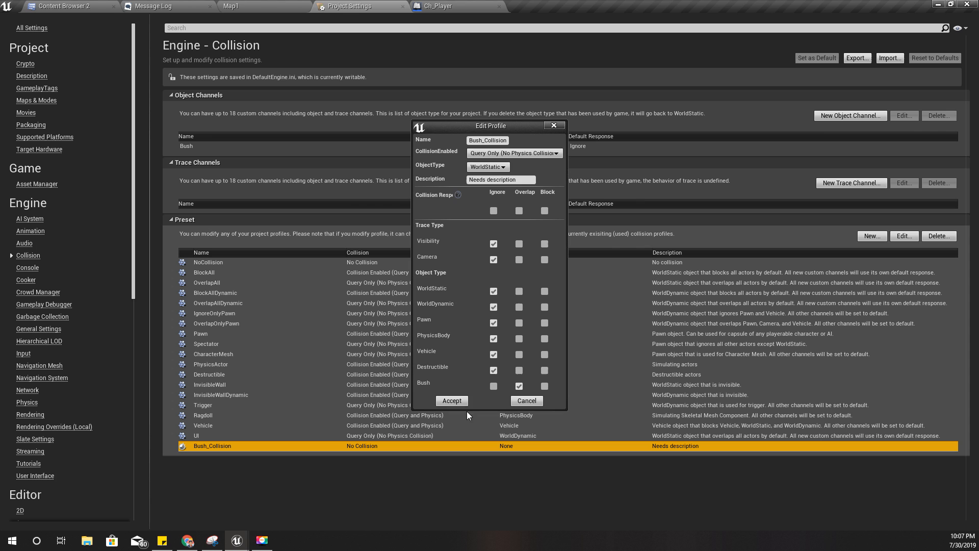
{"action": "left_click", "coordinate": [452, 401]}
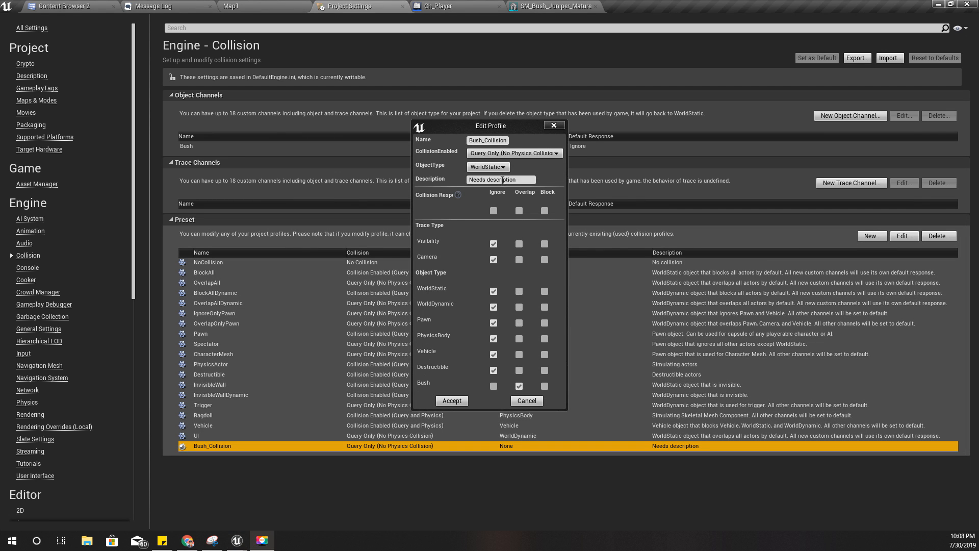
{"action": "left_click", "coordinate": [479, 167]}
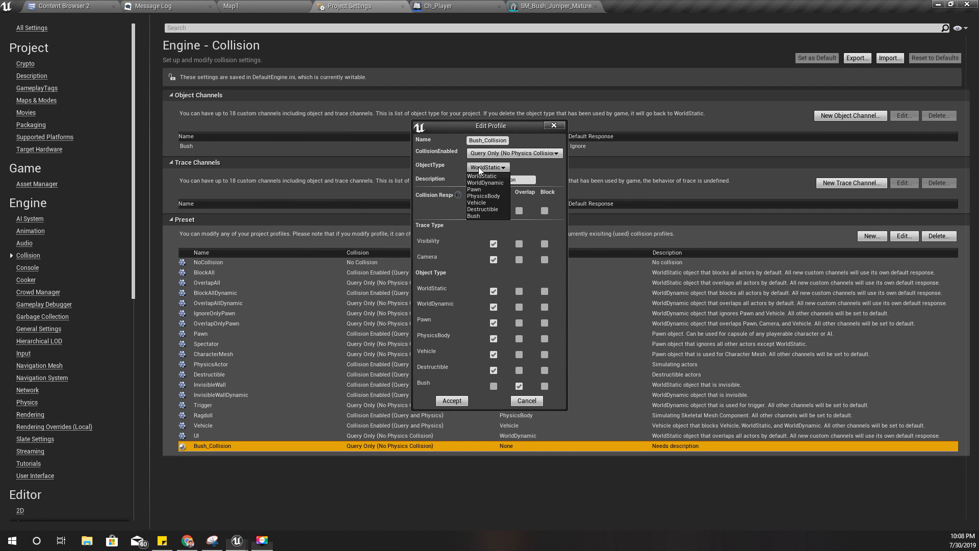
{"action": "left_click", "coordinate": [471, 216]}
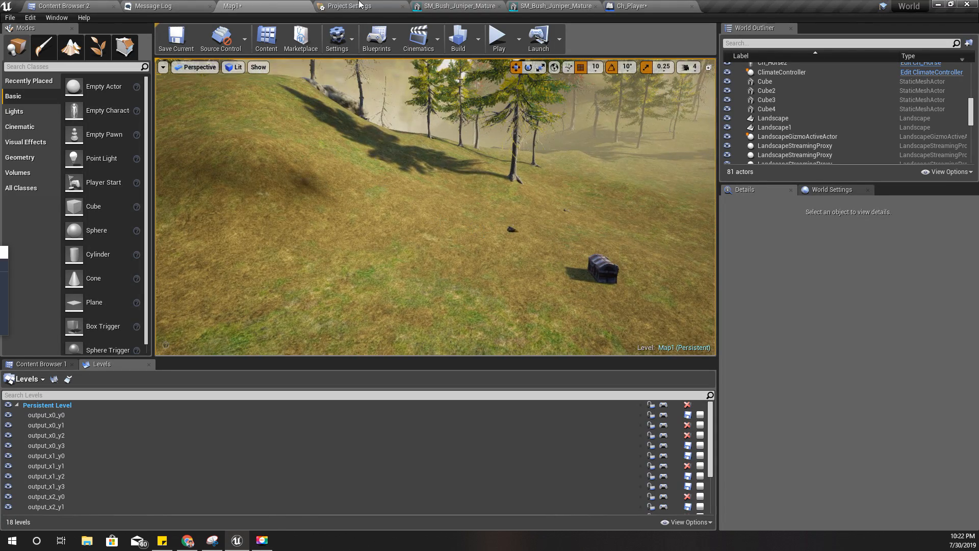
- Review the Bush_Collision preset in the project's collision settings and accept it with the Bush response on Overlap
{"action": "left_click", "coordinate": [350, 6]}
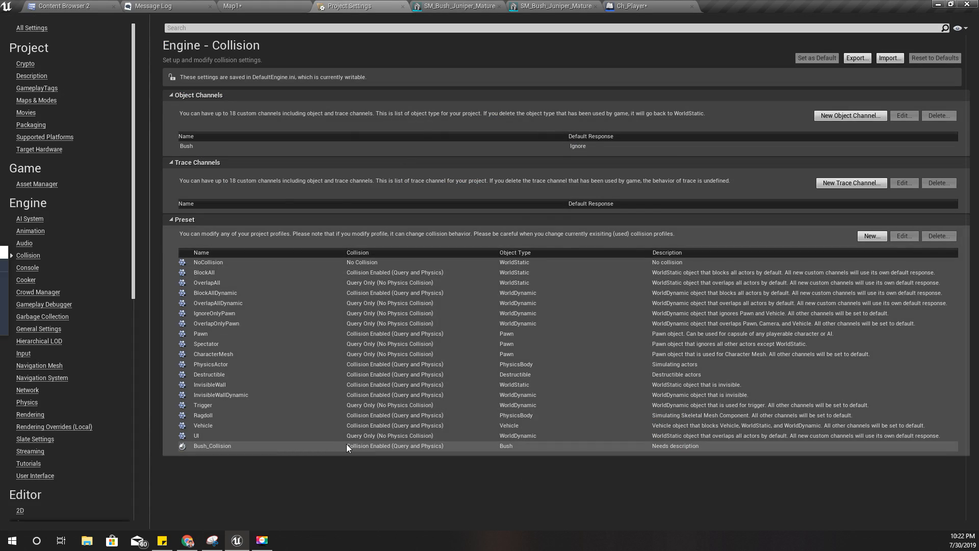
{"action": "double_click", "coordinate": [347, 445]}
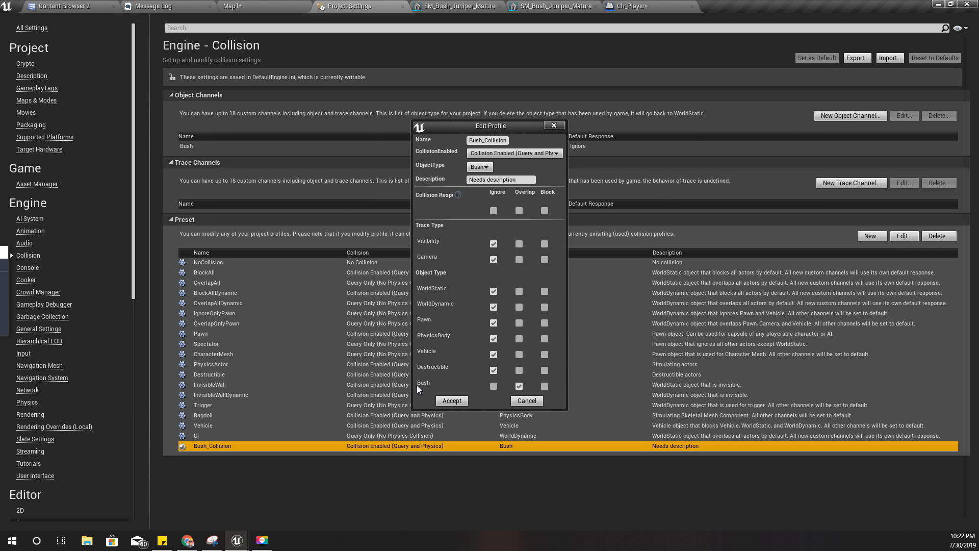
{"action": "left_click", "coordinate": [519, 386]}
{"action": "left_click", "coordinate": [452, 400]}
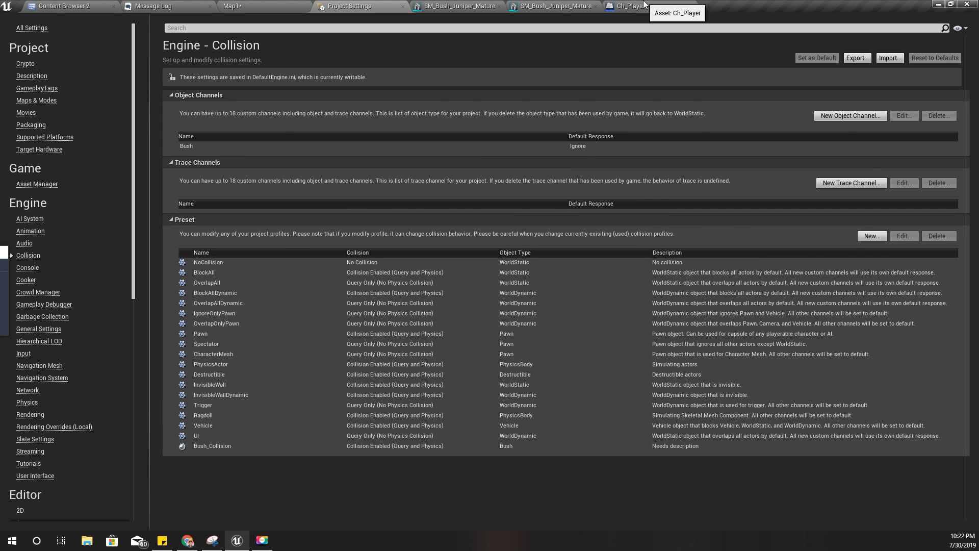
- In Ch_Player, move the BushTracer box back so that it surrounds the character's feet
{"action": "left_click", "coordinate": [642, 6]}
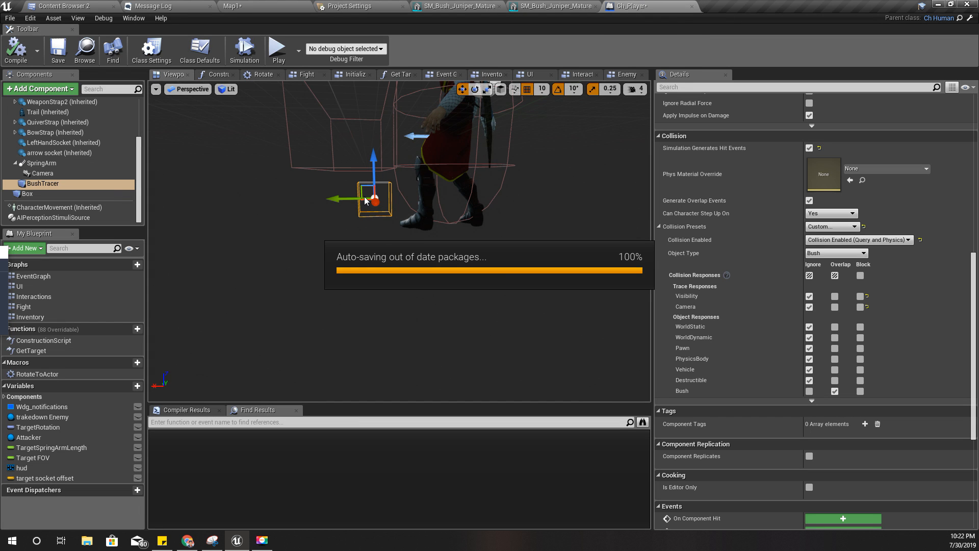
{"action": "left_click_drag", "start_coordinate": [365, 200], "coordinate": [376, 200]}
{"action": "mouse_move", "coordinate": [398, 216]}
{"action": "right_mouse_down"}
{"action": "mouse_move", "coordinate": [398, 224]}
{"action": "mouse_move", "coordinate": [398, 216]}
{"action": "right_mouse_up"}
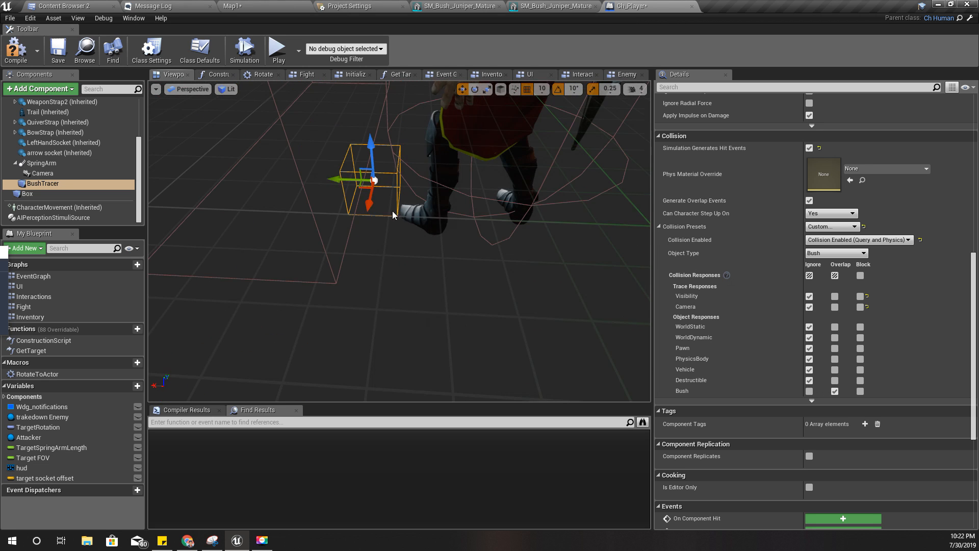
{"action": "left_click_drag", "start_coordinate": [349, 179], "coordinate": [437, 168]}
{"action": "right_click_drag", "start_coordinate": [436, 168], "coordinate": [439, 150]}
{"action": "key", "text": "s"}
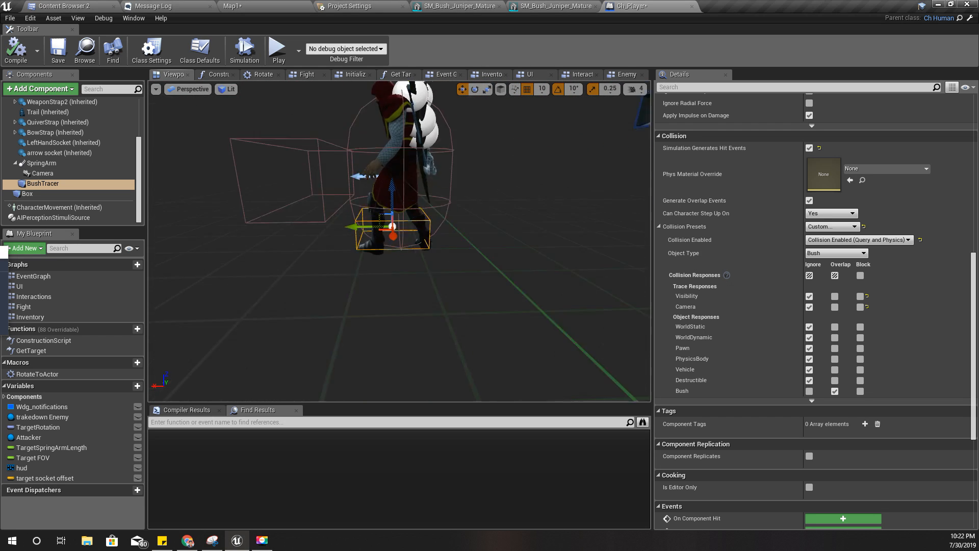
{"action": "mouse_move", "coordinate": [399, 285]}
{"action": "left_mouse_down", "text": "alt"}
{"action": "mouse_move", "coordinate": [357, 296]}
{"action": "mouse_move", "coordinate": [418, 301]}
{"action": "mouse_move", "coordinate": [327, 296]}
{"action": "mouse_move", "coordinate": [385, 284]}
{"action": "left_mouse_up", "text": "alt"}
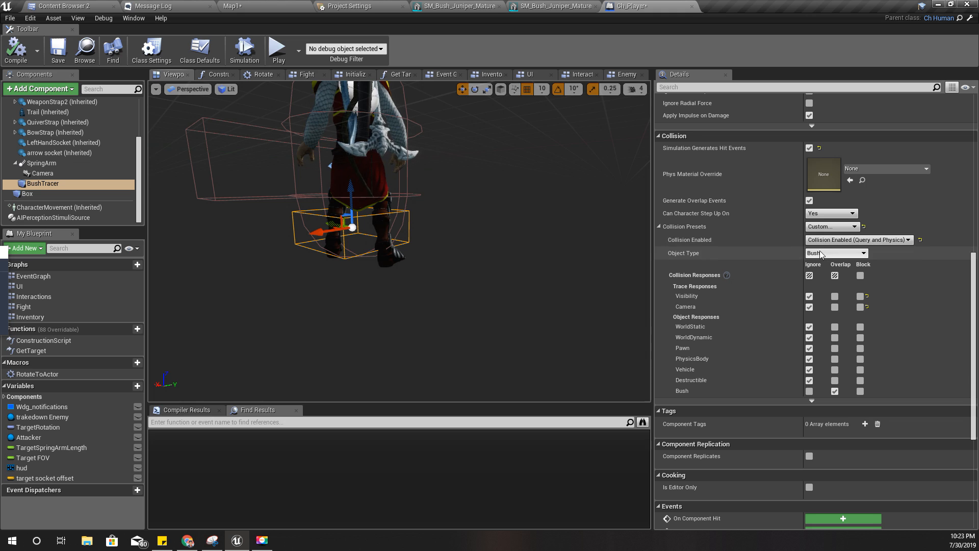
- Assign the Bush_Collision preset to the BushTracer component
{"action": "left_click", "coordinate": [849, 230]}
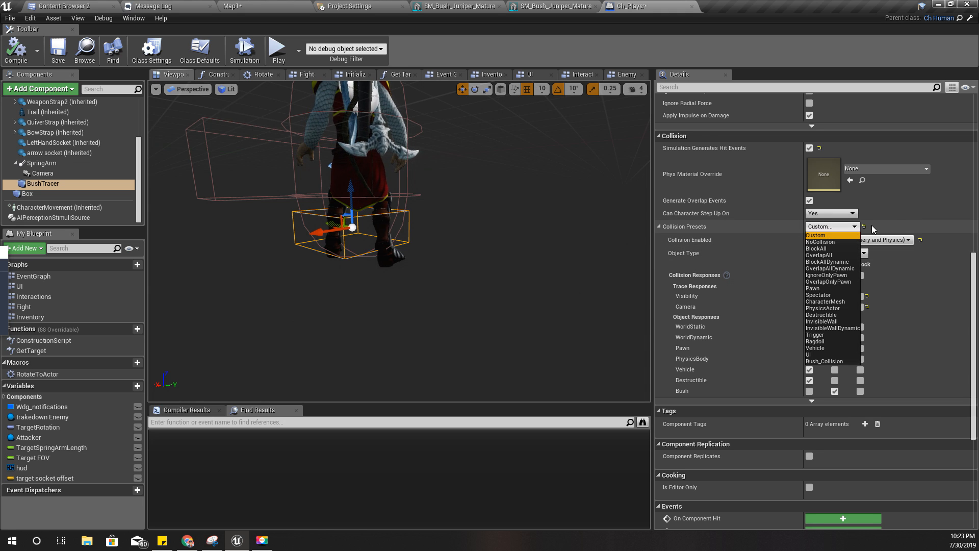
{"action": "left_click", "coordinate": [819, 361]}
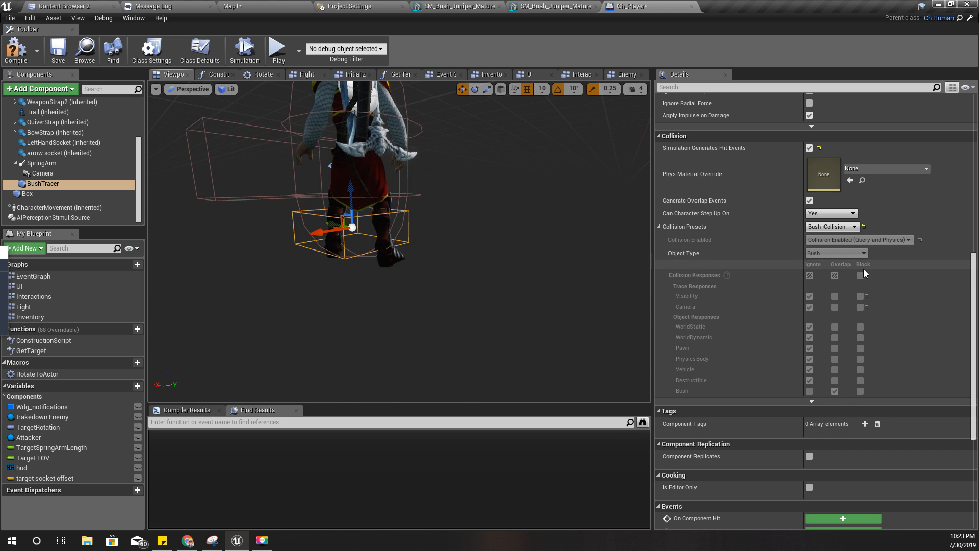
{"action": "left_click", "coordinate": [260, 5]}
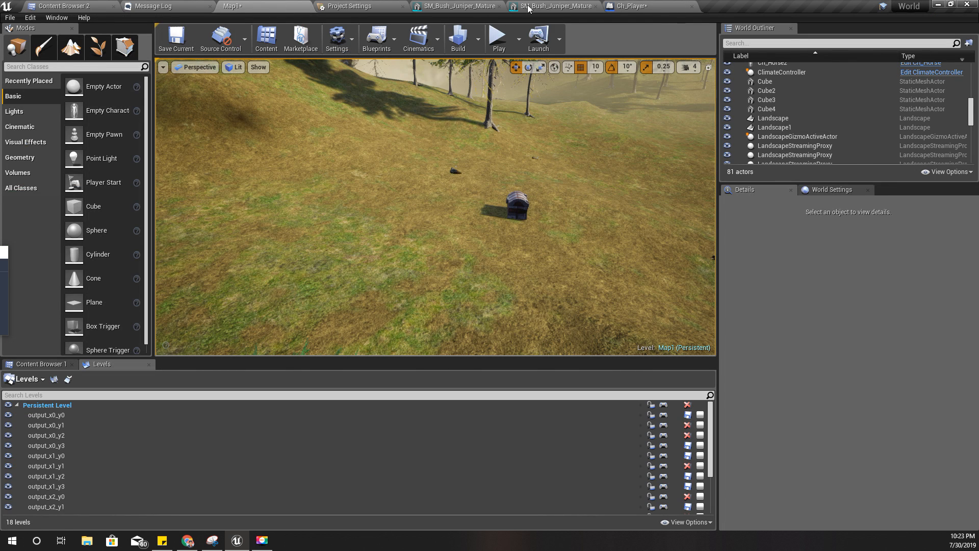
{"action": "left_click", "coordinate": [640, 5]}
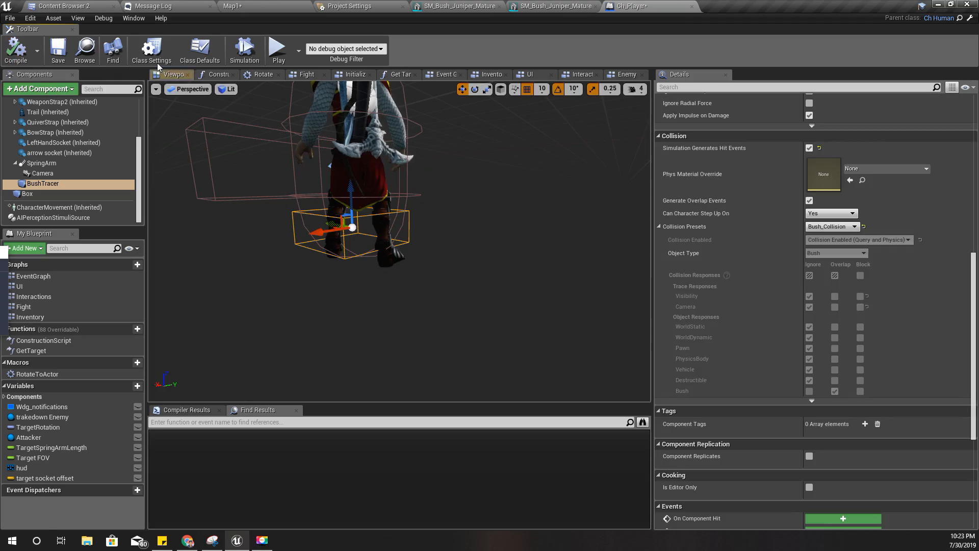
- Select the SM_Bush_Juniper_MatureA bush in Map1 and open its static mesh for inspection
{"action": "left_click", "coordinate": [261, 5]}
{"action": "right_click_drag", "start_coordinate": [436, 207], "coordinate": [326, 210]}
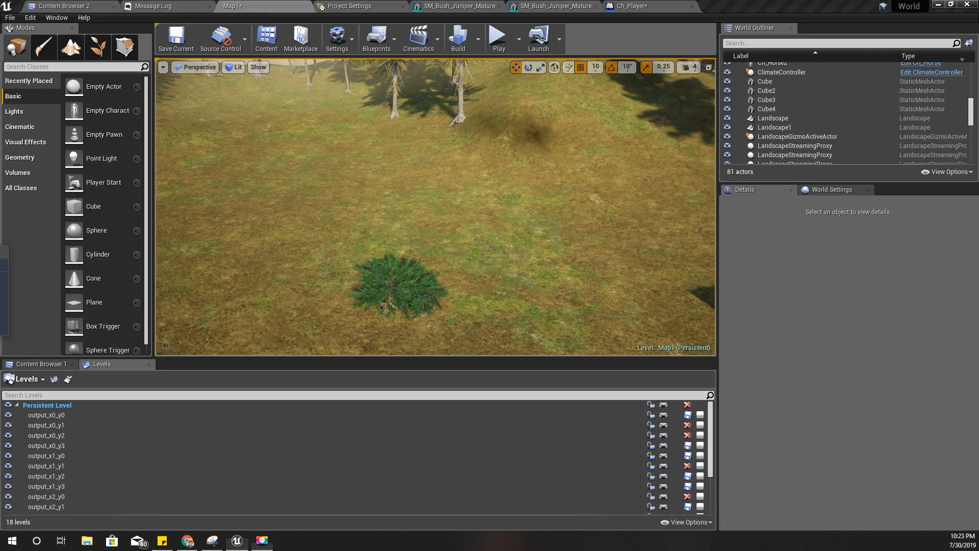
{"action": "right_click_drag", "start_coordinate": [347, 282], "coordinate": [357, 316]}
{"action": "scroll", "coordinate": [378, 230], "scroll_direction": "up", "scroll_amount": 5}
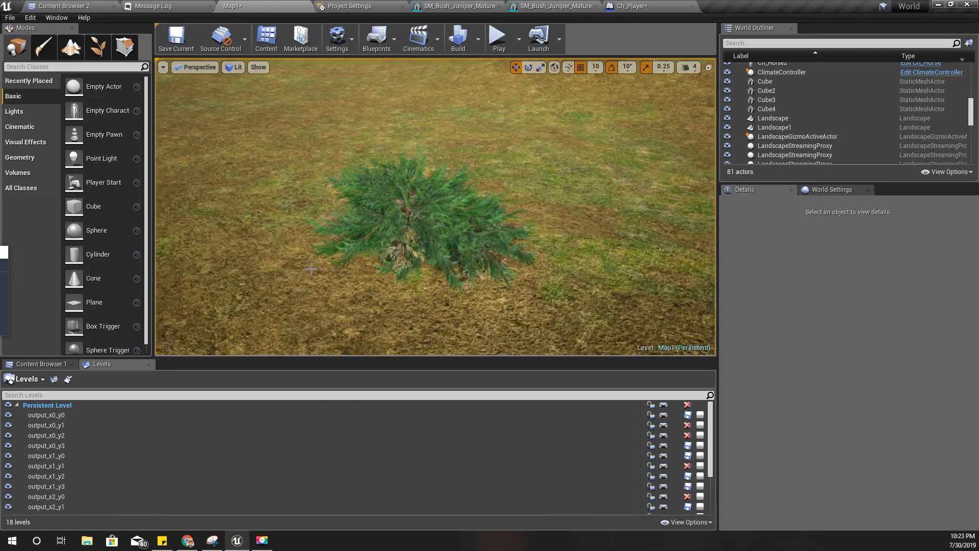
{"action": "left_click", "coordinate": [379, 230]}
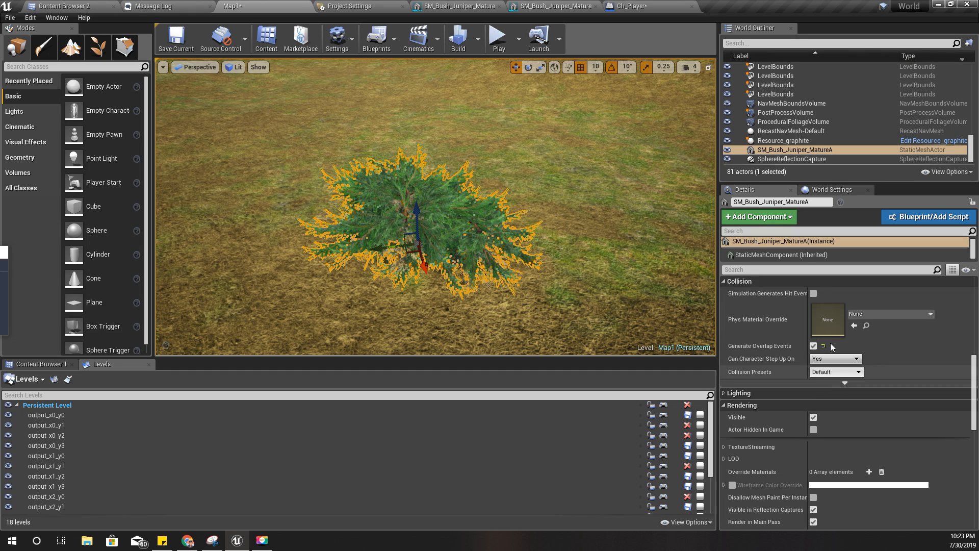
{"action": "scroll", "coordinate": [843, 346], "scroll_direction": "up", "scroll_amount": 3}
{"action": "scroll", "coordinate": [842, 346], "scroll_direction": "up", "scroll_amount": 10}
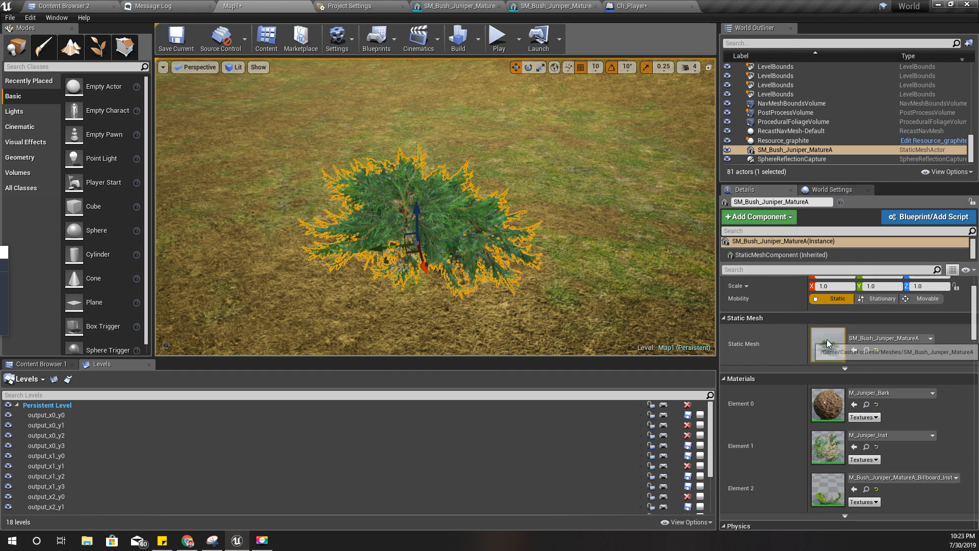
{"action": "double_click", "coordinate": [827, 342]}
- Examine the bush mesh's box collision, its collision preset and its object responses from several angles
{"action": "key", "text": "a"}
{"action": "right_click_drag", "start_coordinate": [214, 214], "coordinate": [505, 189]}
{"action": "key", "text": "w"}
{"action": "key", "text": "s"}
{"action": "scroll", "coordinate": [902, 207], "scroll_direction": "up", "scroll_amount": 5}
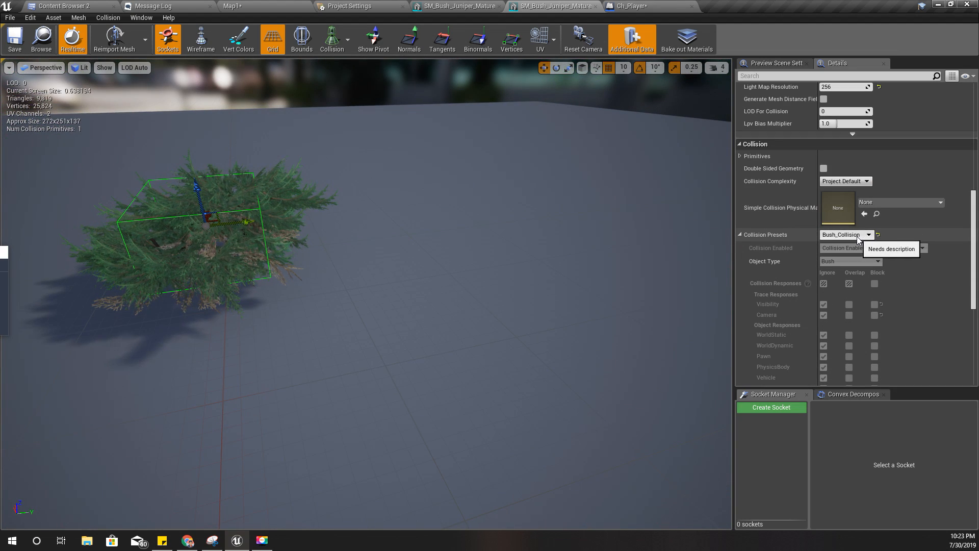
{"action": "key", "text": "a"}
{"action": "right_click_drag", "start_coordinate": [445, 228], "coordinate": [449, 228]}
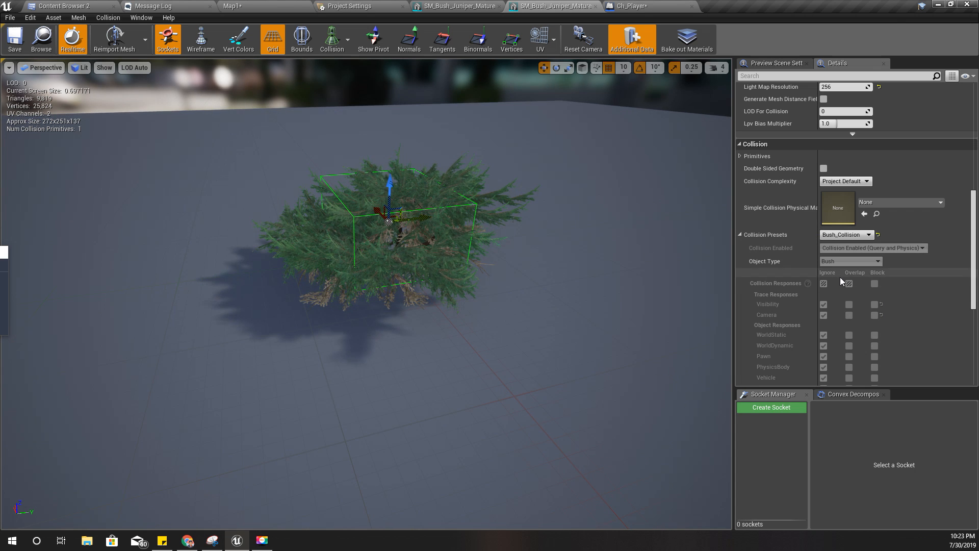
{"action": "scroll", "coordinate": [840, 277], "scroll_direction": "down", "scroll_amount": 2}
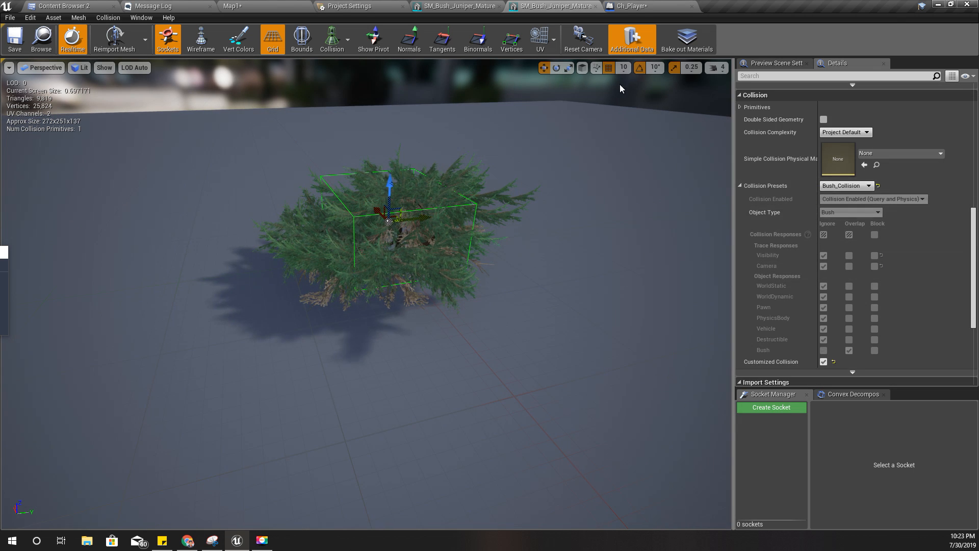
- Check the overlap event and collision preset settings of the placed bush in Map1, and revisit Ch_Player
{"action": "left_click", "coordinate": [264, 6]}
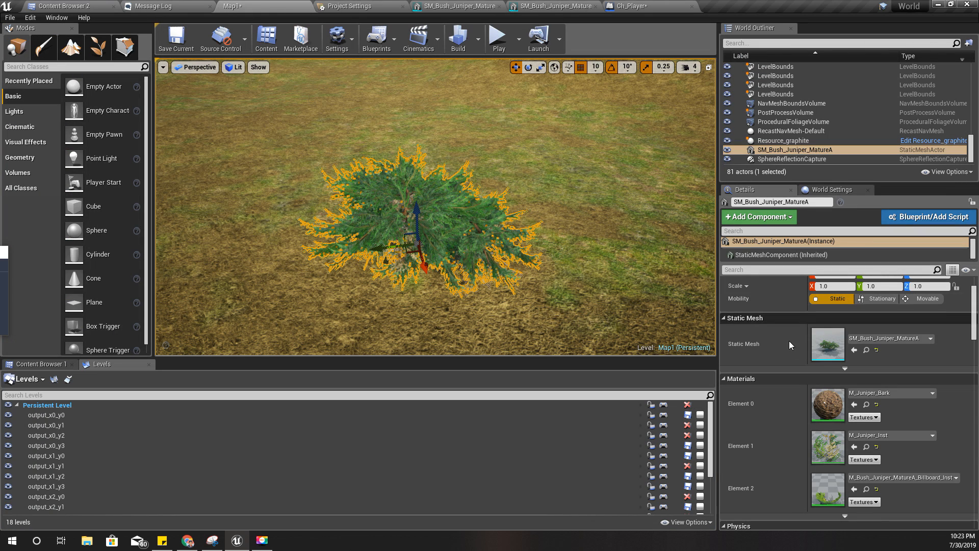
{"action": "scroll", "coordinate": [839, 405], "scroll_direction": "down", "scroll_amount": 3}
{"action": "scroll", "coordinate": [839, 405], "scroll_direction": "down", "scroll_amount": 8}
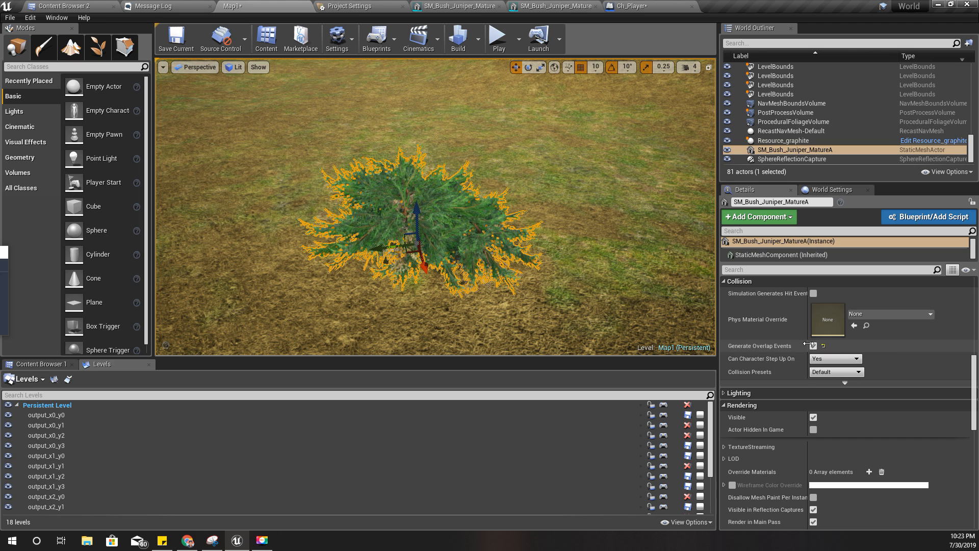
{"action": "left_click", "coordinate": [626, 5]}
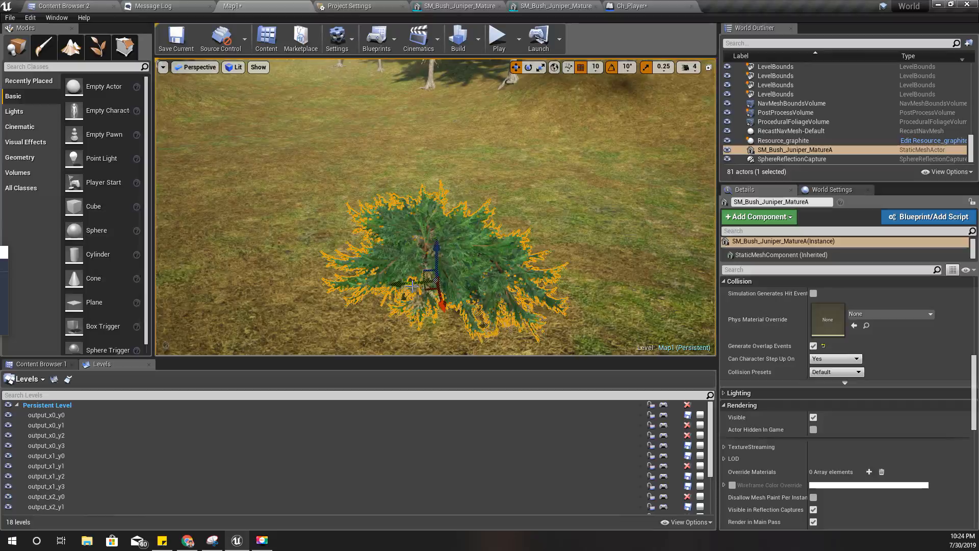
- Play-test Map1 full screen, walking the character into and out of the juniper bush to test the overlap events
{"action": "key", "text": "F11"}
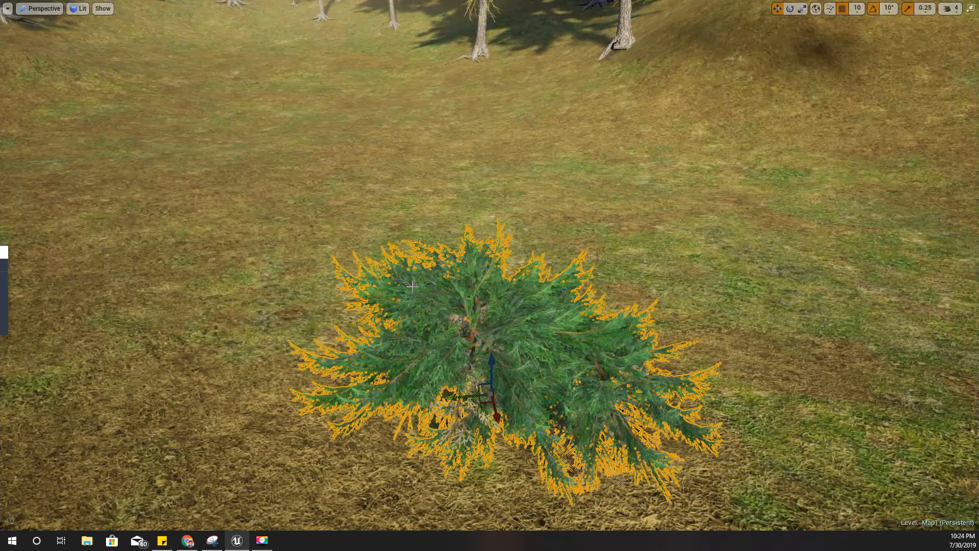
{"action": "key", "text": "alt+p"}
{"action": "key", "text": "w"}
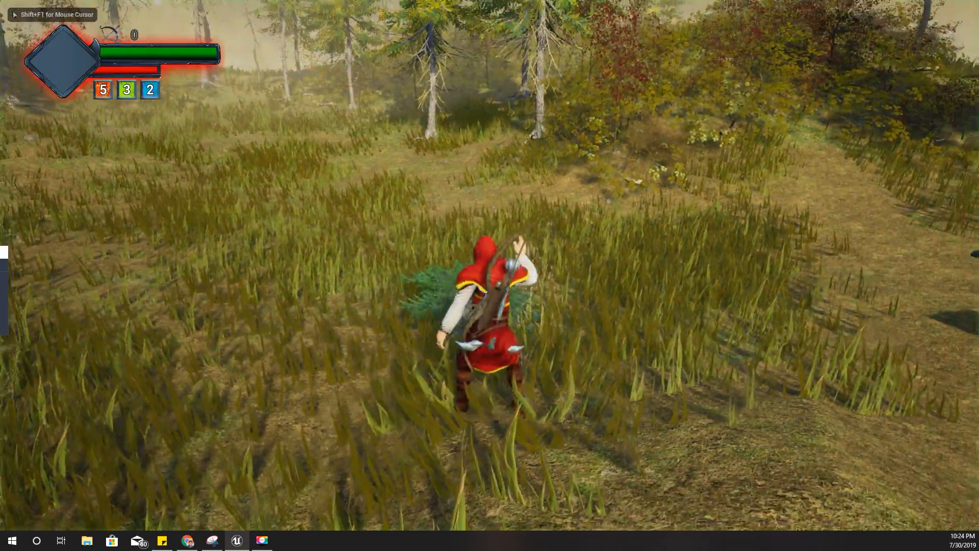
{"action": "key", "text": "w"}
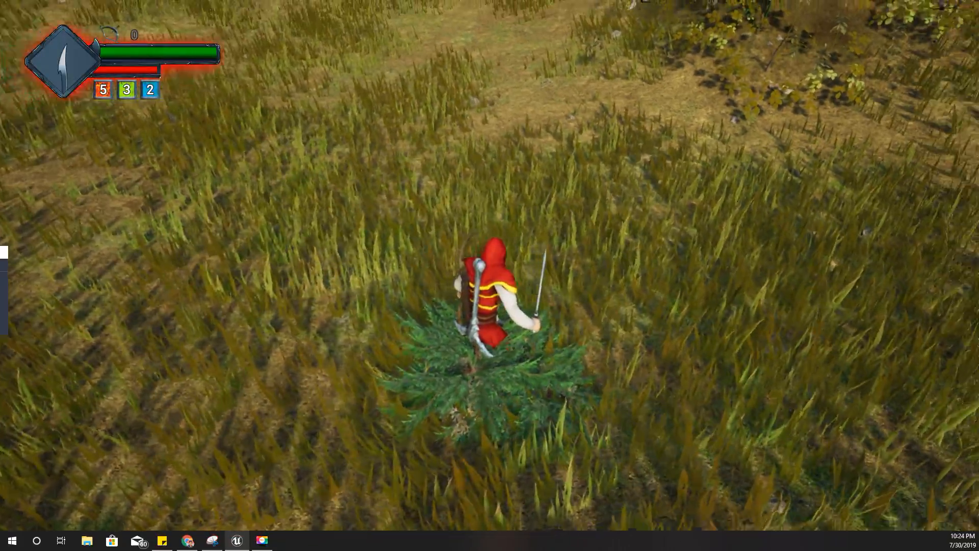
{"action": "key", "text": "w"}
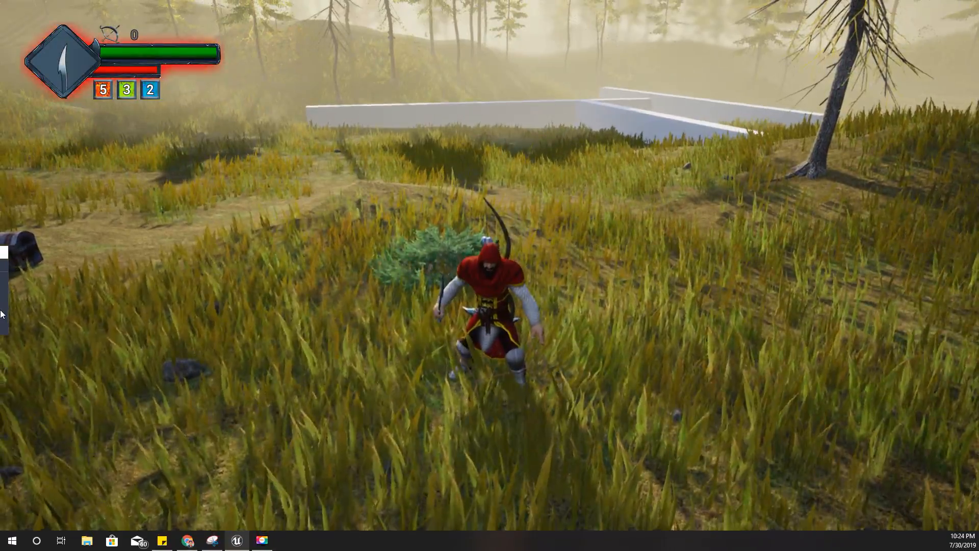
{"action": "key", "text": "w"}
{"action": "key", "text": "w"}
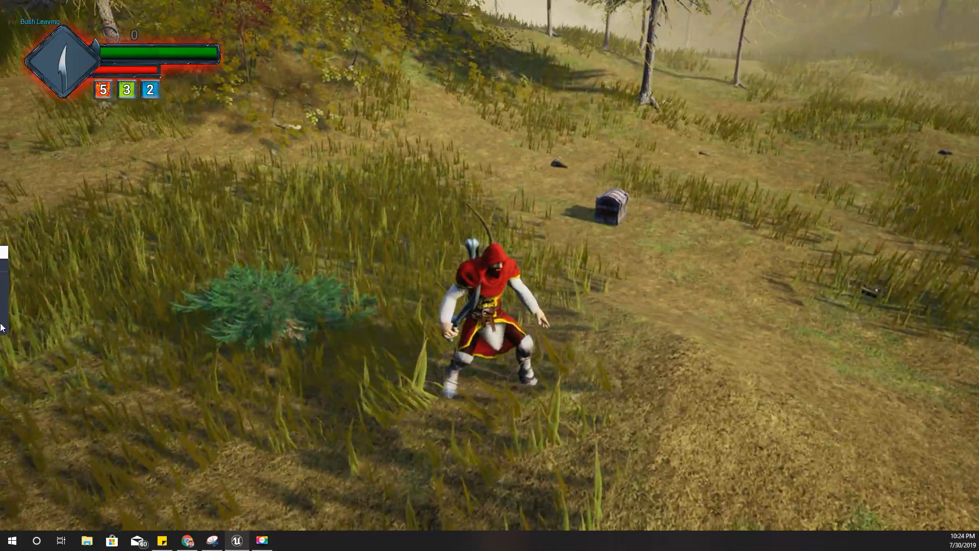
- Stop the play test and open Ch_Player's Interactions graph at the BushTracer begin and end overlap events
{"action": "key", "text": "Escape"}
{"action": "right_click_drag", "start_coordinate": [402, 311], "coordinate": [386, 296]}
{"action": "key", "text": "F11"}
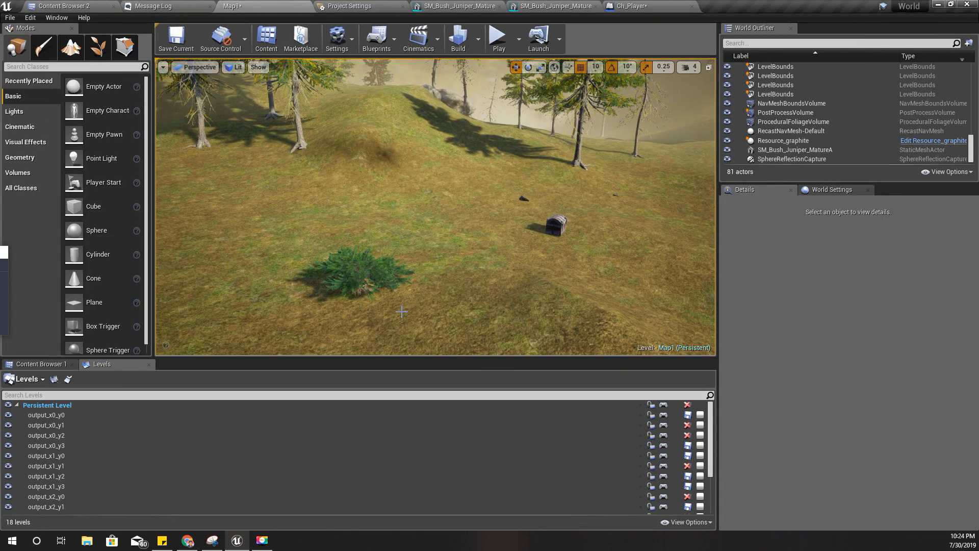
{"action": "left_click", "coordinate": [661, 5]}
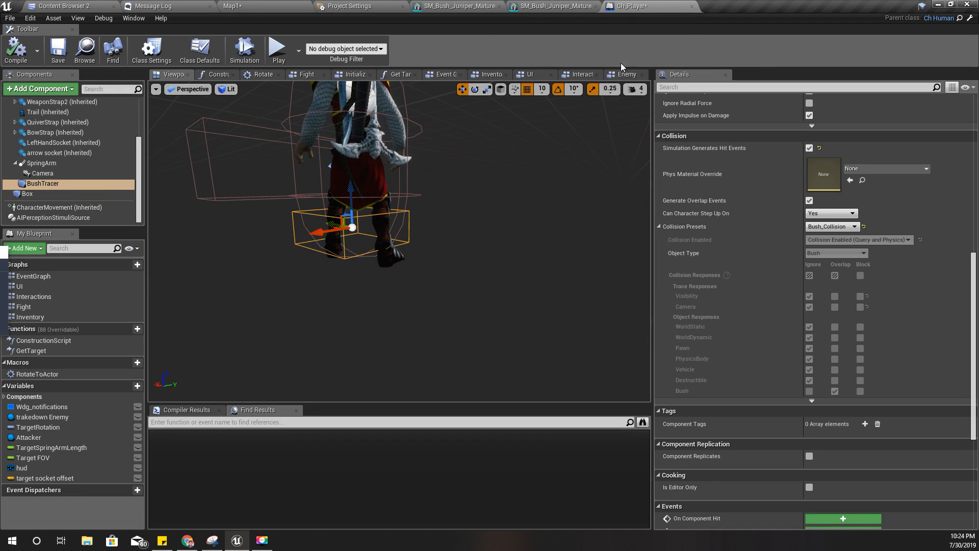
{"action": "left_click", "coordinate": [579, 75]}
{"action": "right_click_drag", "start_coordinate": [544, 215], "coordinate": [473, 287]}
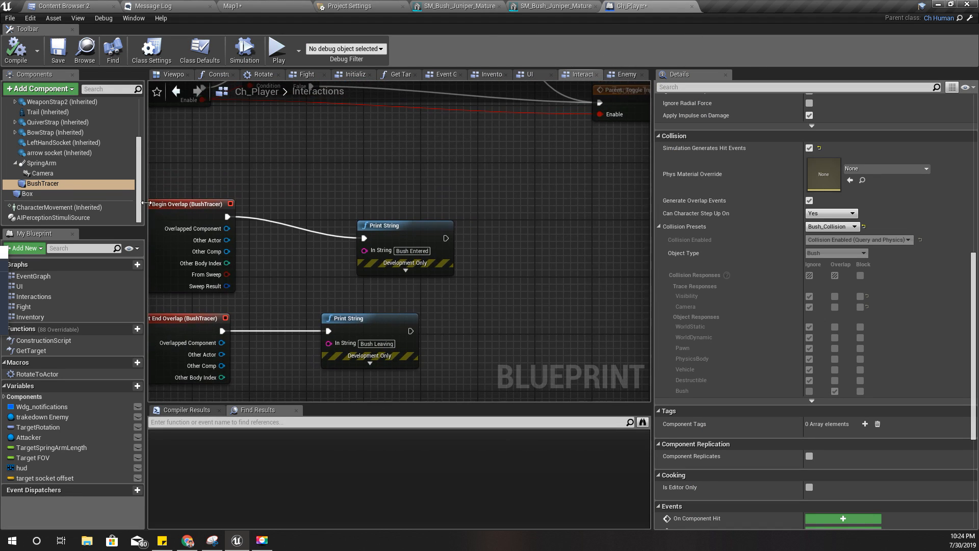
- Add a Mesh reference driving an enabled Set Render Custom Depth node, executed after the "Bush Entered" print
{"action": "scroll", "coordinate": [54, 148], "scroll_direction": "up", "scroll_amount": 3}
{"action": "left_click_drag", "start_coordinate": [44, 137], "coordinate": [313, 207]}
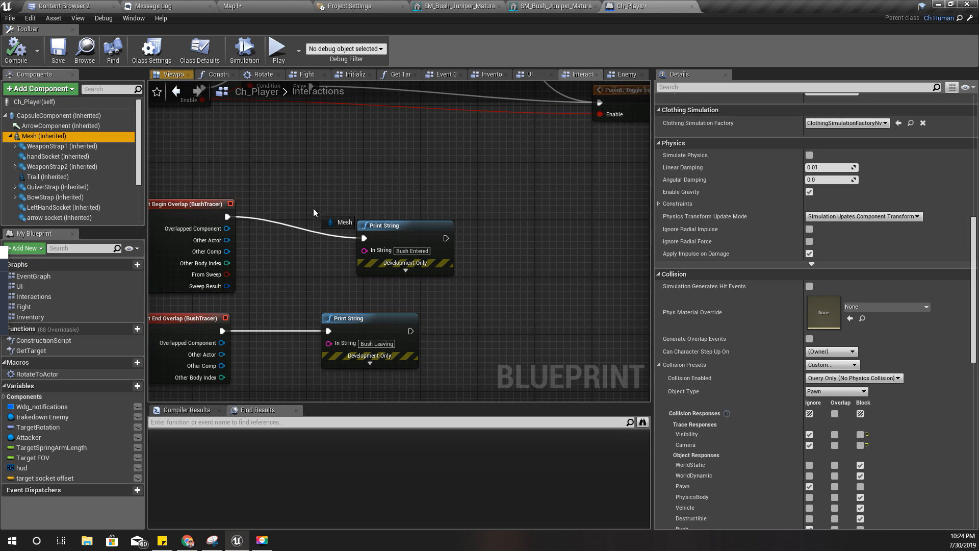
{"action": "left_click_drag", "start_coordinate": [477, 210], "coordinate": [494, 214]}
{"action": "right_click_drag", "start_coordinate": [525, 229], "coordinate": [391, 249]}
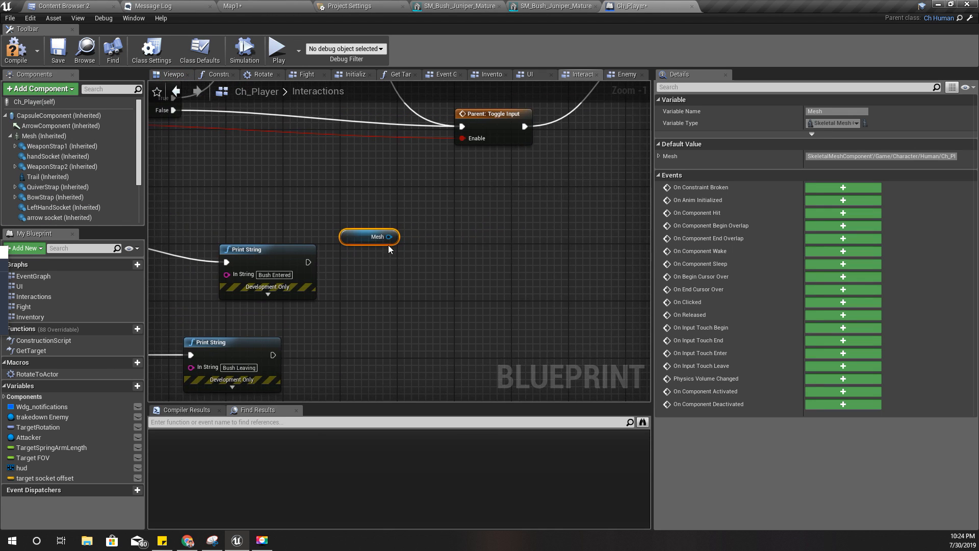
{"action": "left_click_drag", "start_coordinate": [387, 243], "coordinate": [414, 270]}
{"action": "type", "text": "s"}
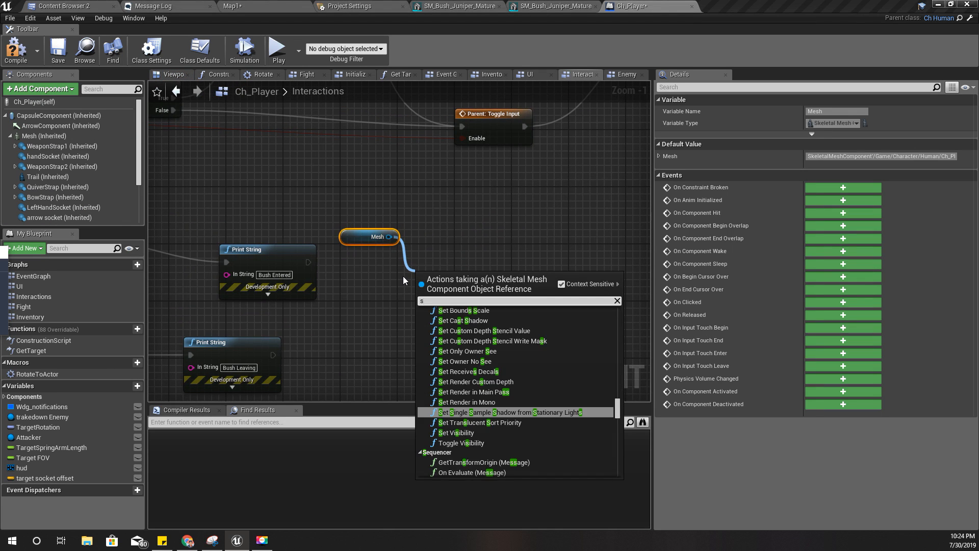
{"action": "type", "text": "et rend"}
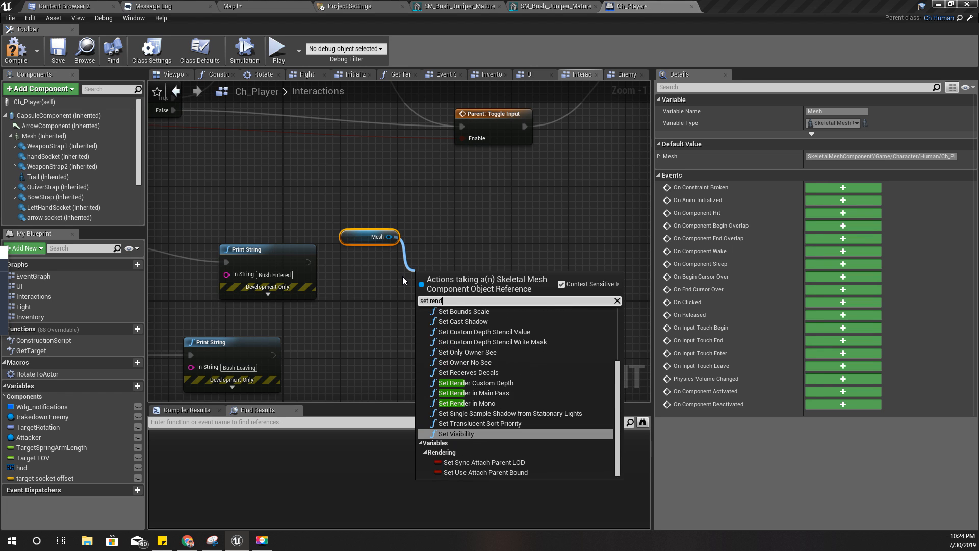
{"action": "type", "text": "er cu"}
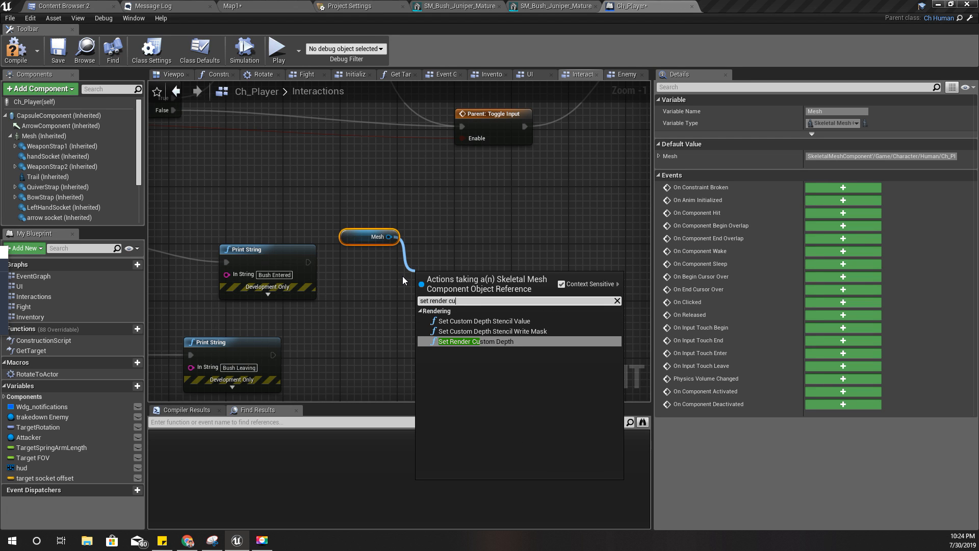
{"action": "key", "text": "Return"}
{"action": "left_click_drag", "start_coordinate": [441, 281], "coordinate": [308, 262]}
{"action": "right_click_drag", "start_coordinate": [411, 329], "coordinate": [471, 287]}
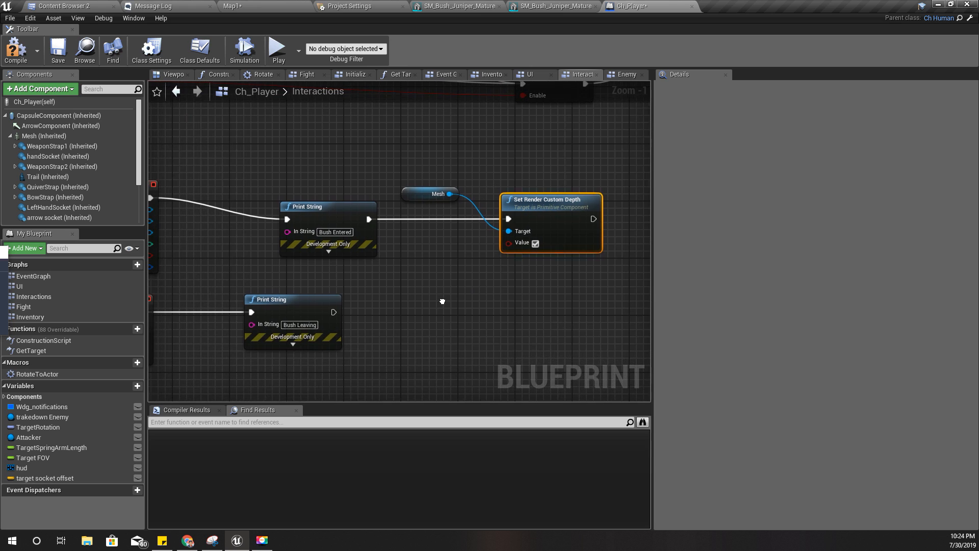
- Duplicate Set Render Custom Depth for the Mesh after the "Bush Leaving" print, with its value disabled
{"action": "right_click_drag", "start_coordinate": [421, 314], "coordinate": [341, 311]}
{"action": "key", "text": "ctrl+v"}
{"action": "left_click_drag", "start_coordinate": [522, 265], "coordinate": [429, 297]}
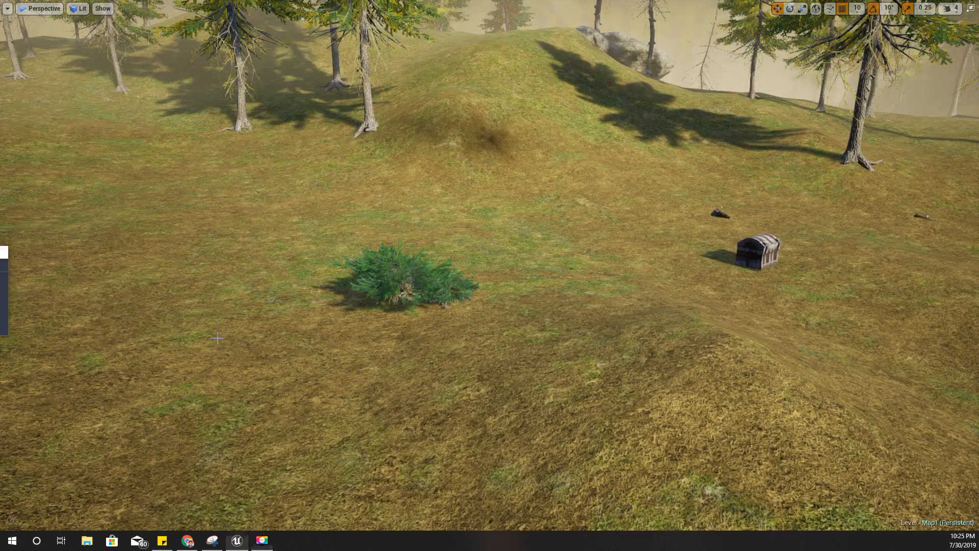
- Play-test Map1 full screen, running the character through the juniper bush to check the custom depth effect on entering and leaving
{"action": "key", "text": "s"}
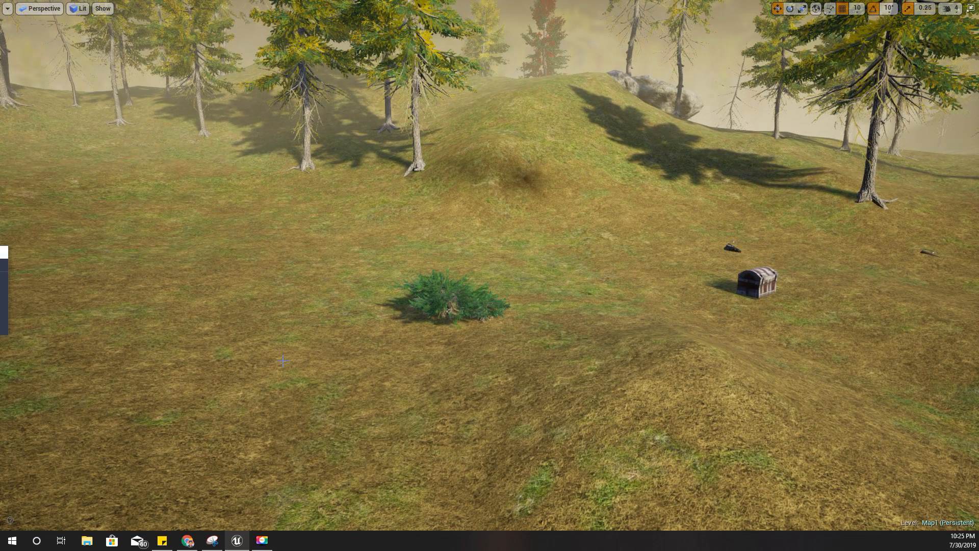
{"action": "key", "text": "alt+p"}
{"action": "left_click", "coordinate": [283, 360]}
{"action": "key", "text": "w"}
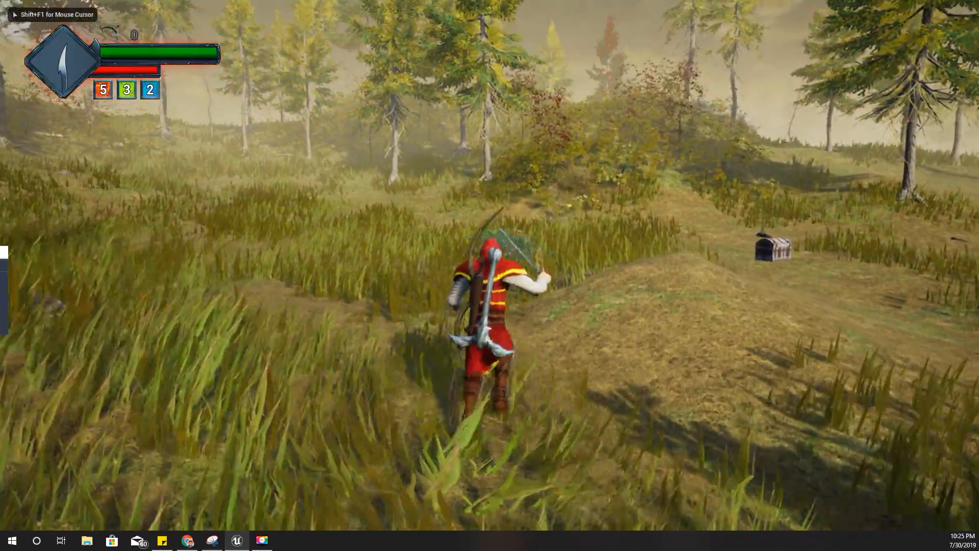
{"action": "key", "text": "w"}
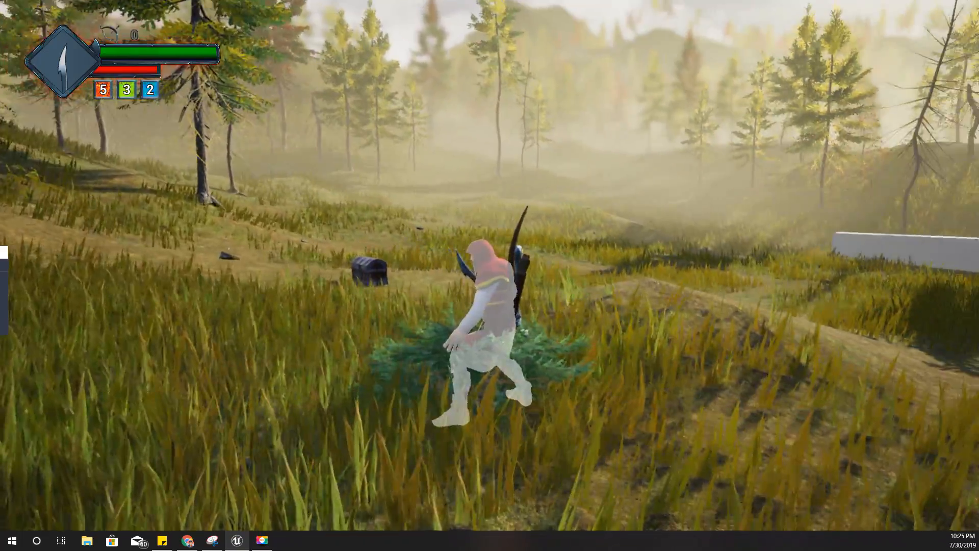
{"action": "key", "text": "w"}
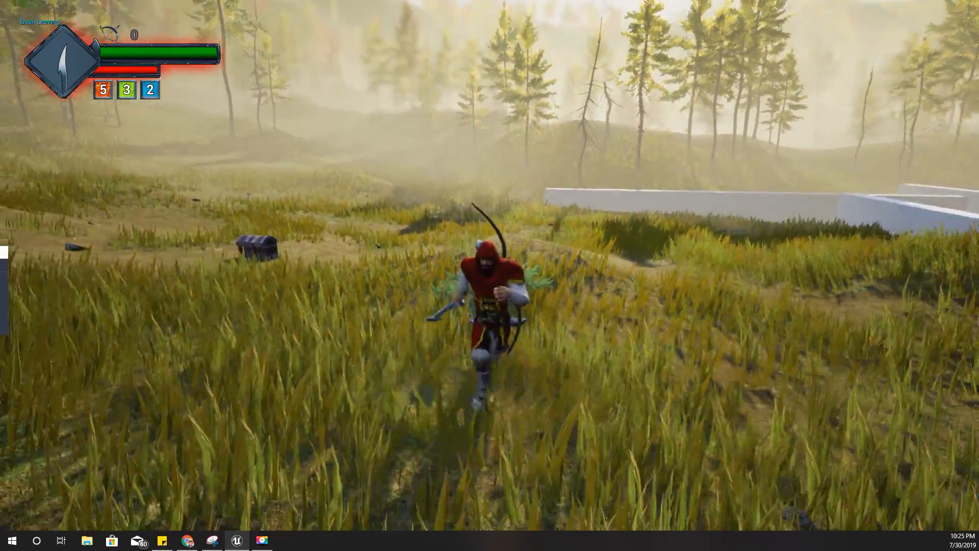
{"action": "key", "text": "w"}
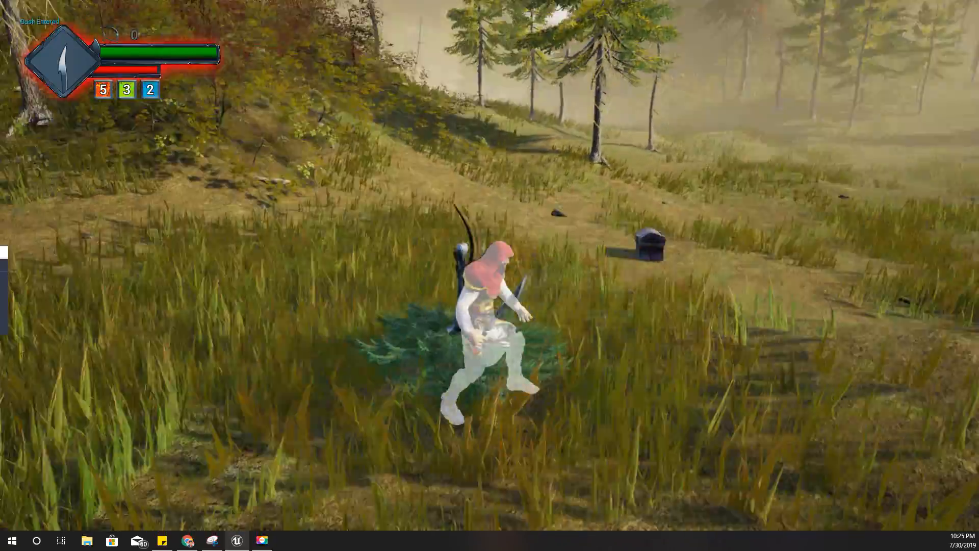
{"action": "key", "text": "w"}
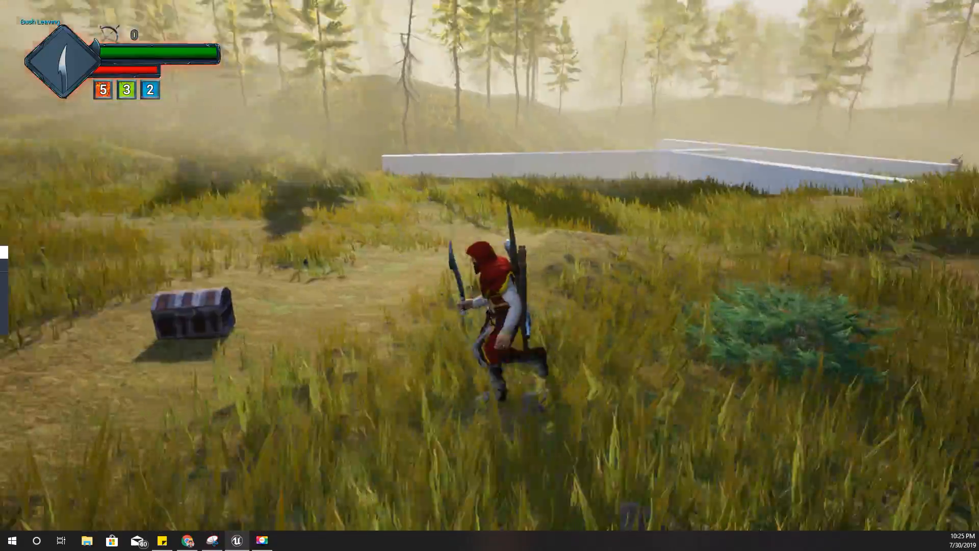
{"action": "key", "text": "w"}
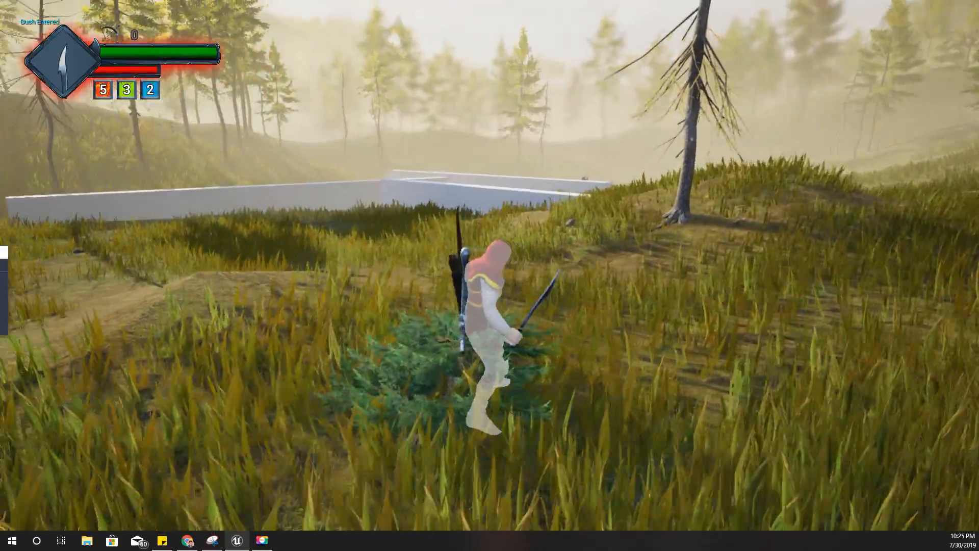
{"action": "key", "text": "d"}
{"action": "key", "text": "a"}
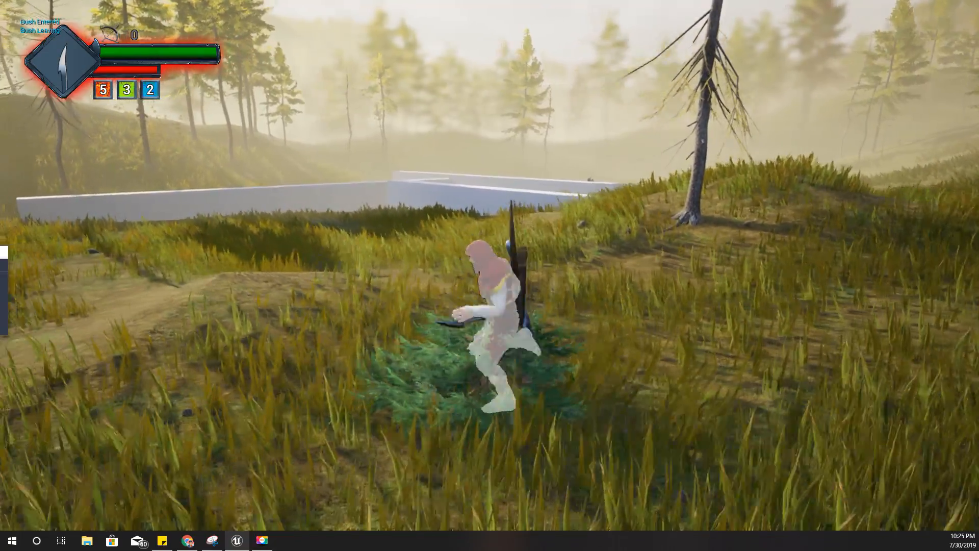
{"action": "key", "text": "Escape"}
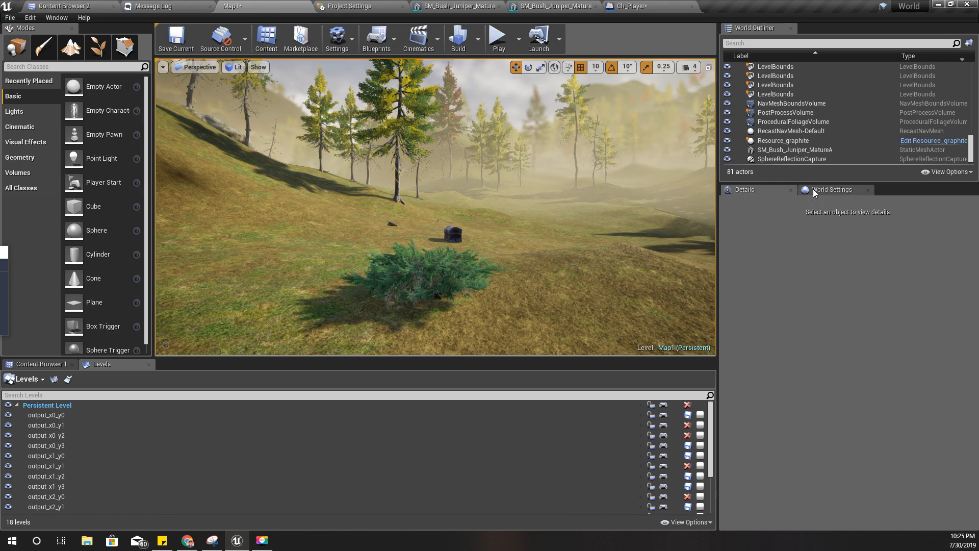
- Find the PostProcessVolume in Map1, inspect its Post Process Materials array, and view the bush up close
{"action": "left_click", "coordinate": [758, 43]}
{"action": "type", "text": "post"}
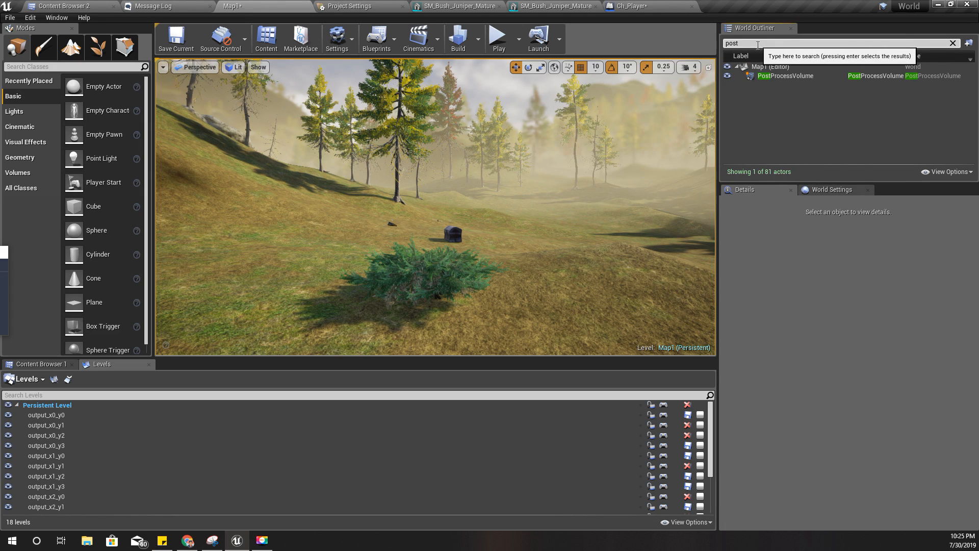
{"action": "left_click", "coordinate": [775, 76]}
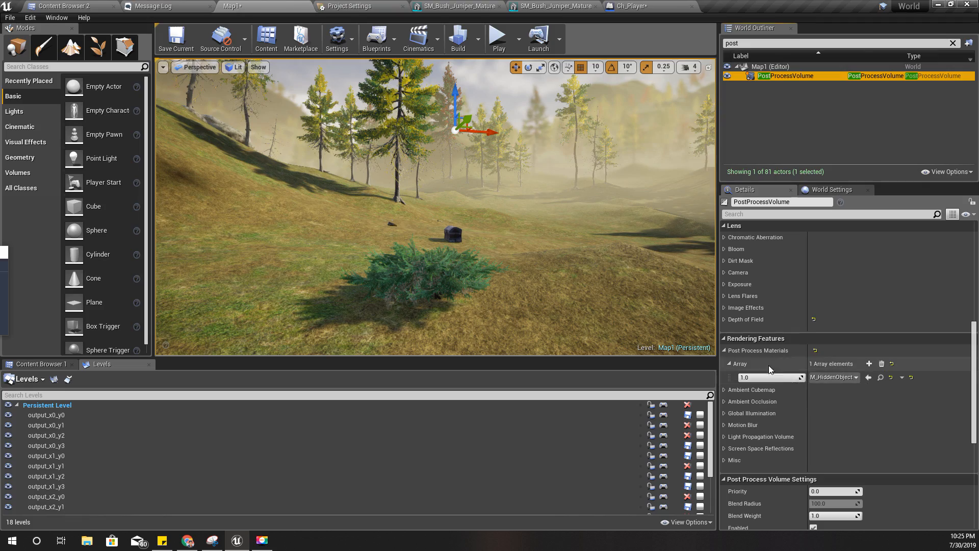
{"action": "key", "text": "s"}
{"action": "mouse_move", "coordinate": [515, 252]}
{"action": "right_mouse_down"}
{"action": "mouse_move", "coordinate": [502, 267]}
{"action": "mouse_move", "coordinate": [516, 240]}
{"action": "mouse_move", "coordinate": [512, 263]}
{"action": "right_mouse_up"}
{"action": "key", "text": "w"}
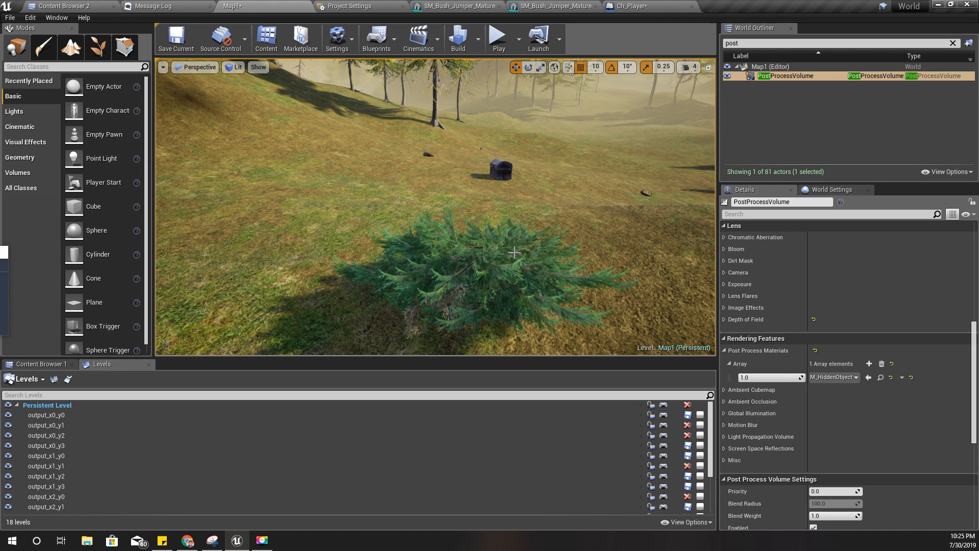
{"action": "key", "text": "s"}
{"action": "right_click_drag", "start_coordinate": [413, 247], "coordinate": [434, 236]}
- Examine the BushTracer box around the character's feet in Ch_Player from several angles
{"action": "left_click", "coordinate": [637, 7]}
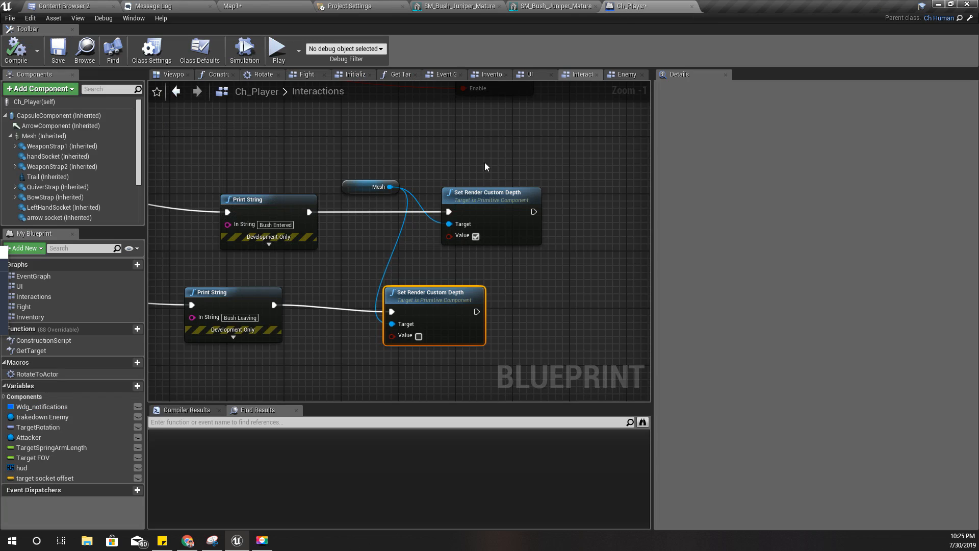
{"action": "left_click", "coordinate": [179, 75]}
{"action": "right_click_drag", "start_coordinate": [258, 125], "coordinate": [387, 118]}
{"action": "key", "text": "a"}
{"action": "key", "text": "s"}
{"action": "key", "text": "d"}
{"action": "key", "text": "w"}
{"action": "right_click_drag", "start_coordinate": [397, 223], "coordinate": [434, 235]}
{"action": "left_click", "coordinate": [326, 235]}
{"action": "key", "text": "a"}
{"action": "key", "text": "w"}
{"action": "right_click_drag", "start_coordinate": [276, 261], "coordinate": [367, 260]}
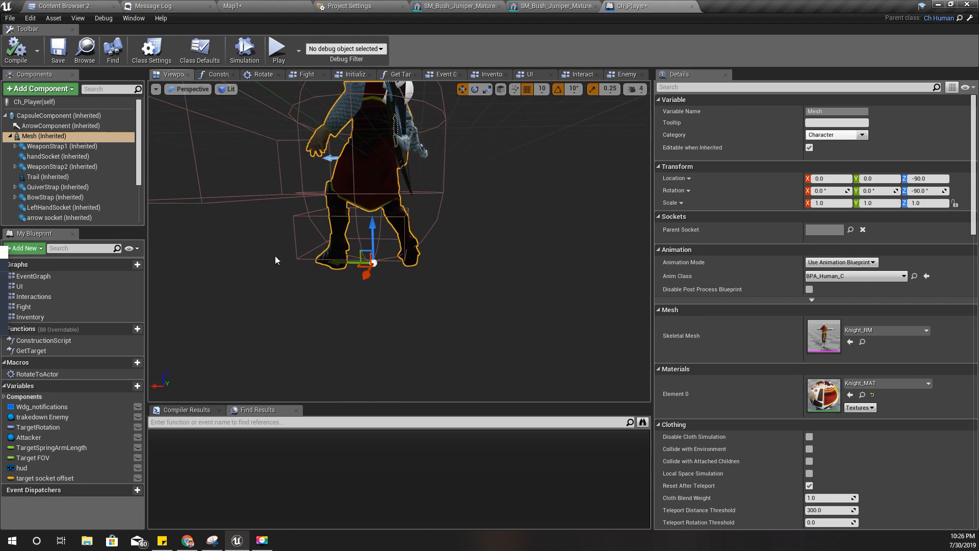
{"action": "left_click", "coordinate": [301, 217]}
{"action": "key", "text": "f"}
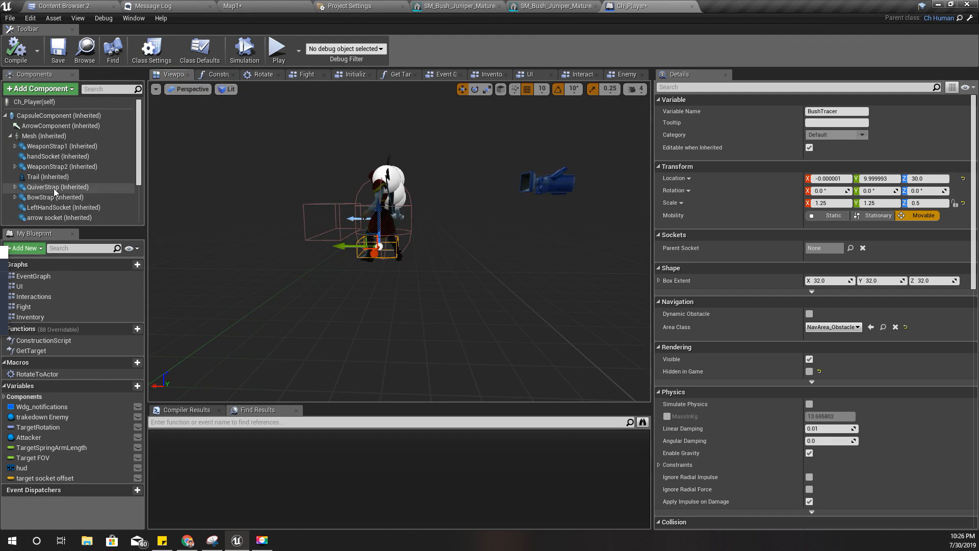
{"action": "scroll", "coordinate": [53, 187], "scroll_direction": "down", "scroll_amount": 3}
{"action": "left_click_drag", "start_coordinate": [44, 207], "coordinate": [45, 138]}
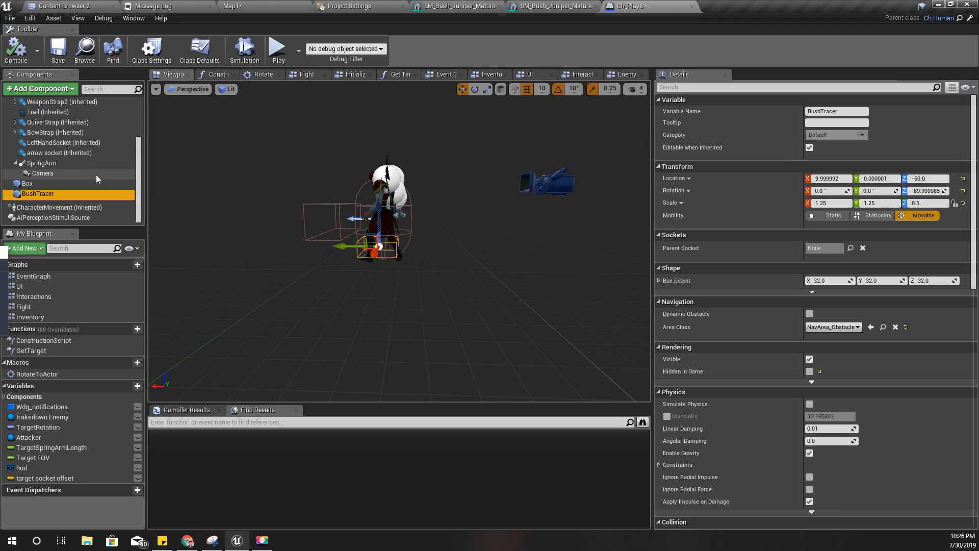
{"action": "key", "text": "ctrl+z"}
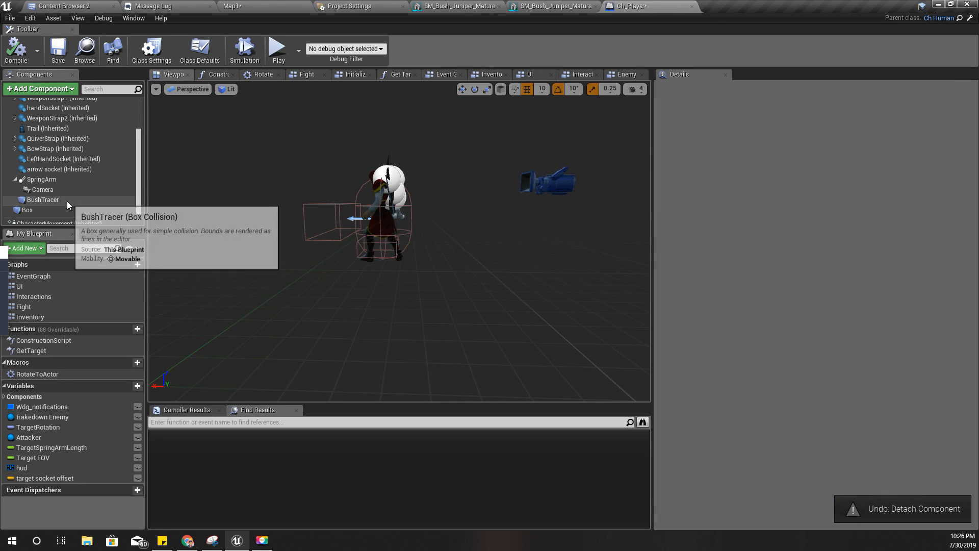
- Attach the BushTracer box to the Neck bone as its parent socket
{"action": "left_click", "coordinate": [69, 200]}
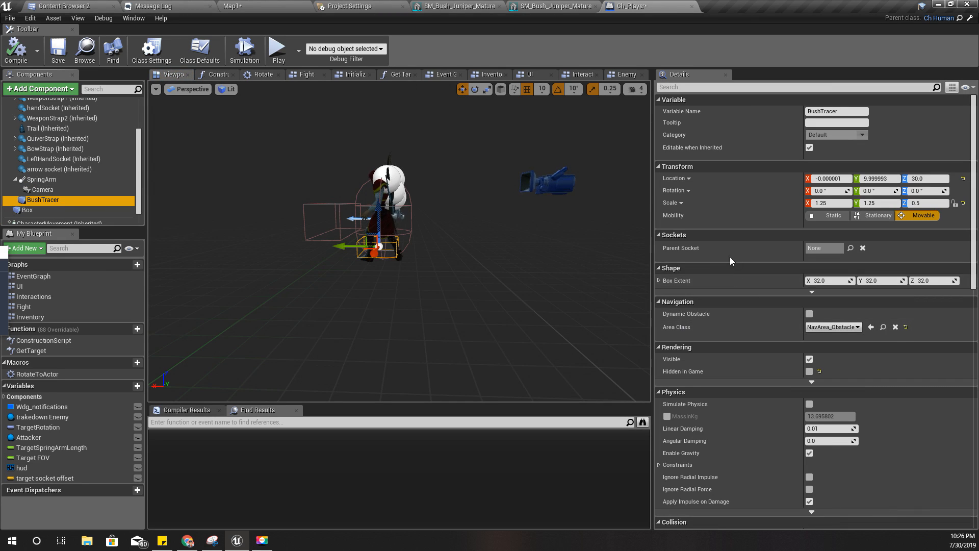
{"action": "left_click", "coordinate": [850, 248]}
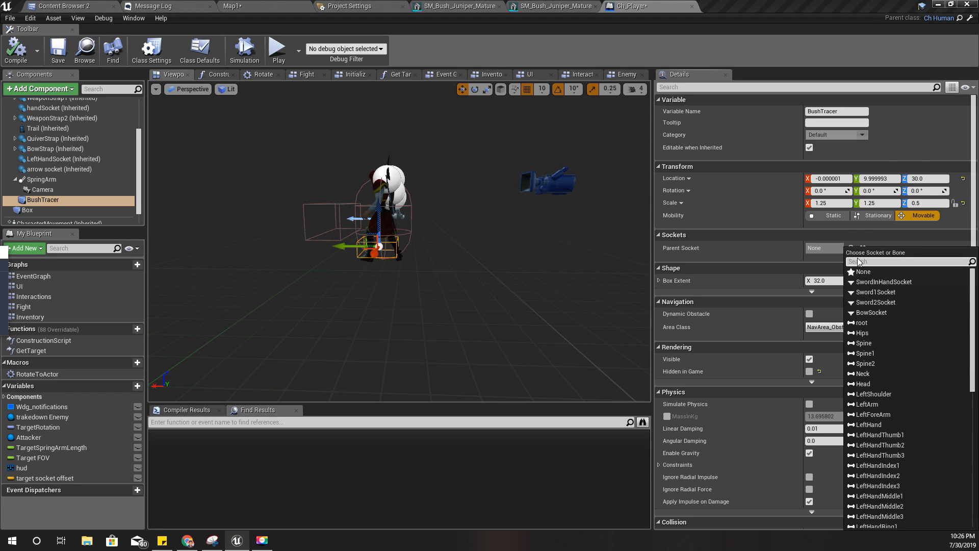
{"action": "left_click", "coordinate": [863, 373]}
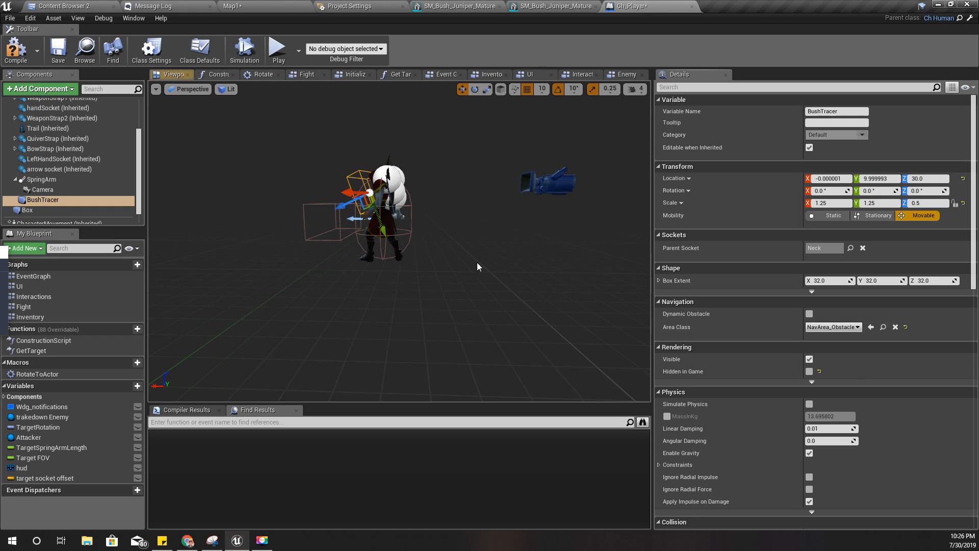
- Rotate BushTracer to about -110° on X and move it around the upper body, at about Y 23.68, Z -7.59
{"action": "right_click_drag", "start_coordinate": [470, 262], "coordinate": [438, 250]}
{"action": "scroll", "coordinate": [470, 262], "scroll_direction": "up", "scroll_amount": 4}
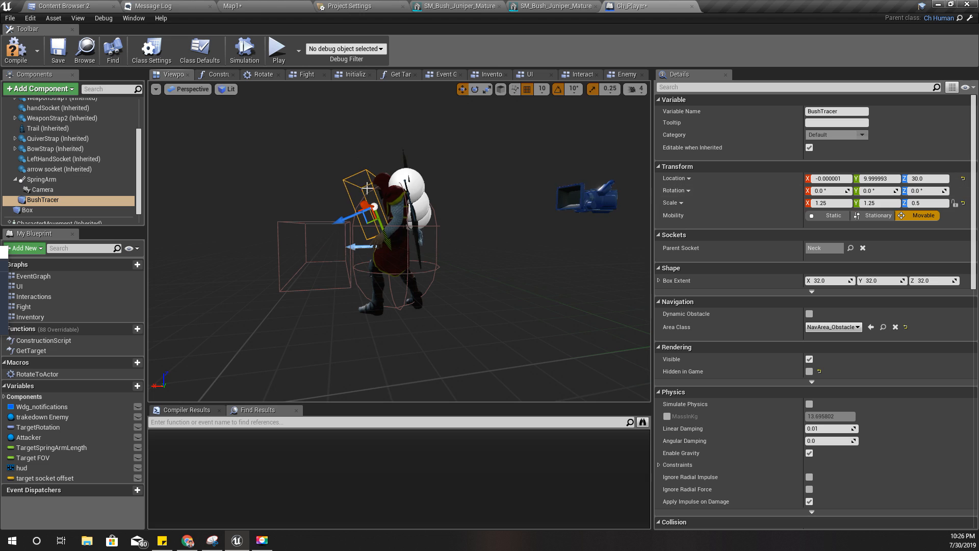
{"action": "left_click_drag", "start_coordinate": [431, 196], "coordinate": [404, 180]}
{"action": "right_click_drag", "start_coordinate": [362, 180], "coordinate": [336, 209]}
{"action": "key", "text": "w"}
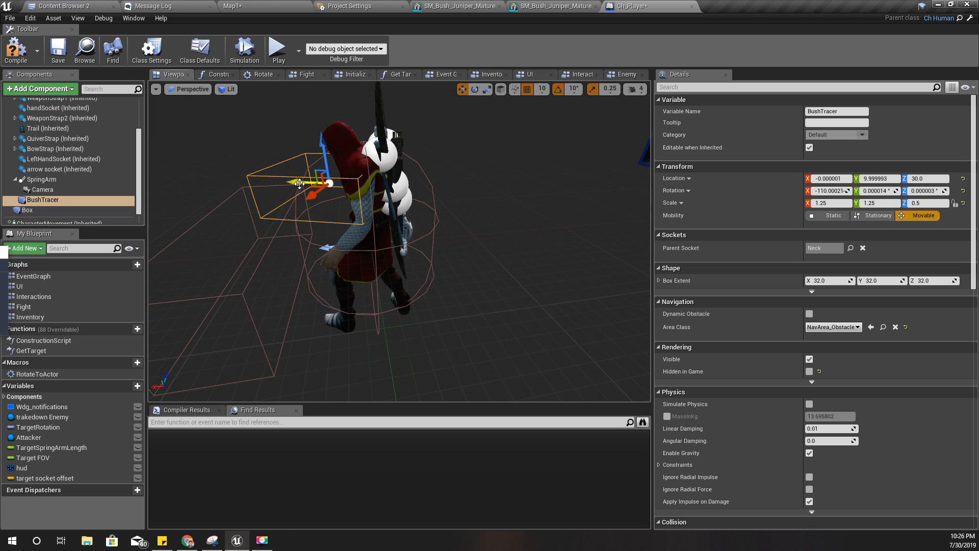
{"action": "key", "text": "d"}
{"action": "right_click_drag", "start_coordinate": [397, 176], "coordinate": [240, 164]}
{"action": "key", "text": "w"}
{"action": "right_click_drag", "start_coordinate": [451, 192], "coordinate": [413, 219]}
{"action": "key", "text": "d"}
{"action": "key", "text": "d"}
{"action": "key", "text": "w"}
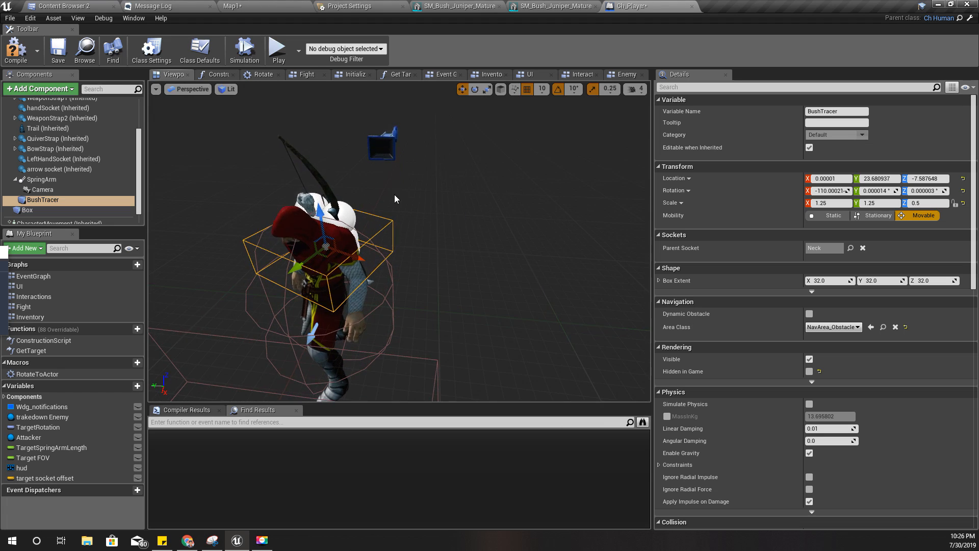
- Playtest Map1 in full view, walking the character into the bush, crouching, and moving around inside it
{"action": "left_click", "coordinate": [242, 5]}
{"action": "key", "text": "F11"}
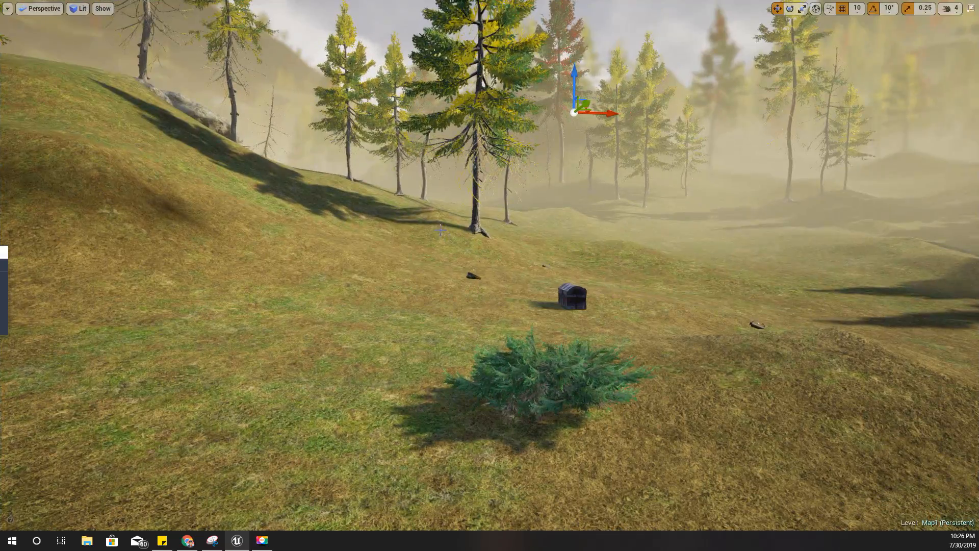
{"action": "key", "text": "alt+p"}
{"action": "key", "text": "w"}
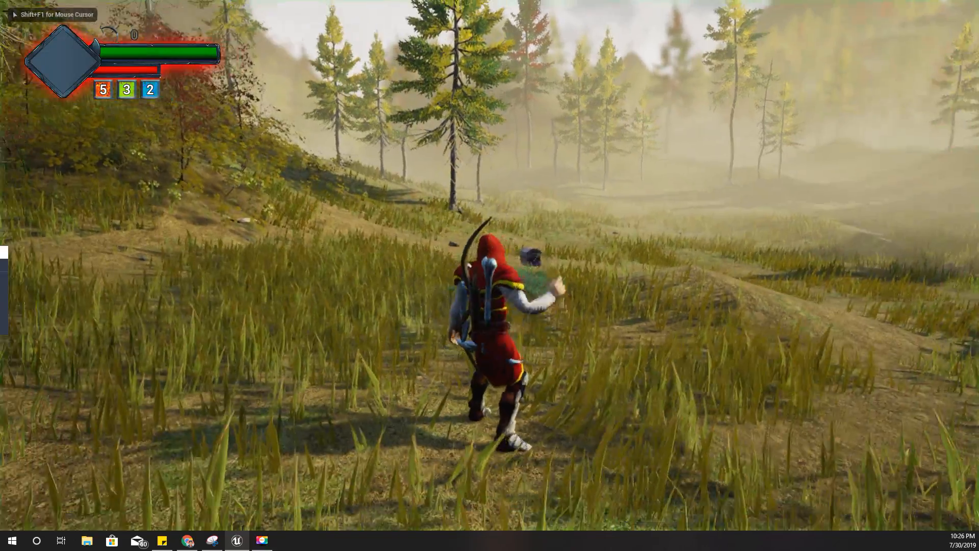
{"action": "key", "text": "d"}
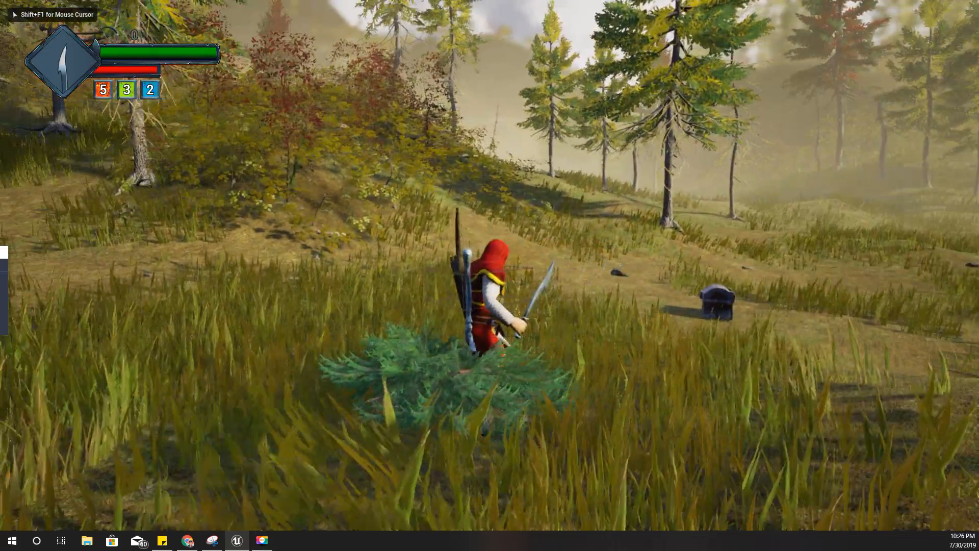
{"action": "key", "text": "a"}
{"action": "key", "text": "c"}
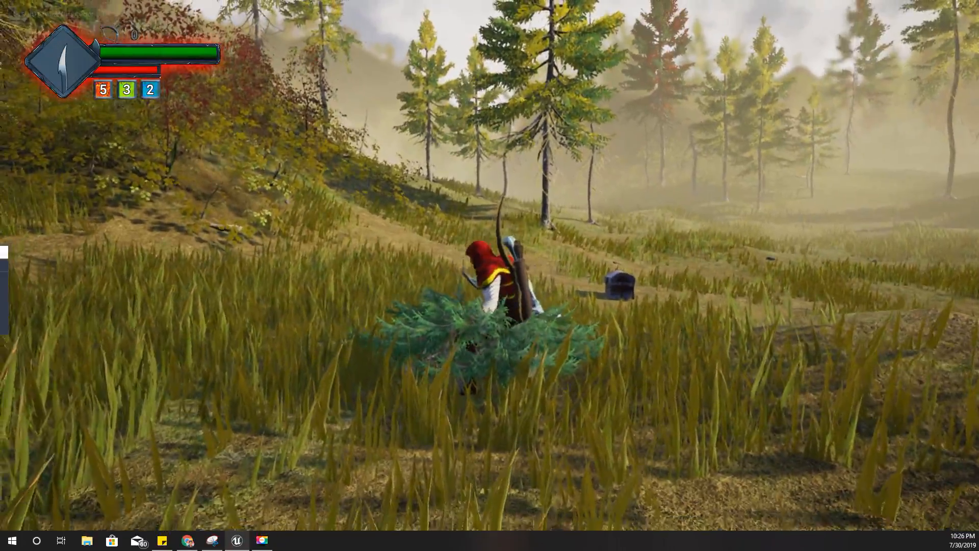
{"action": "key", "text": "d"}
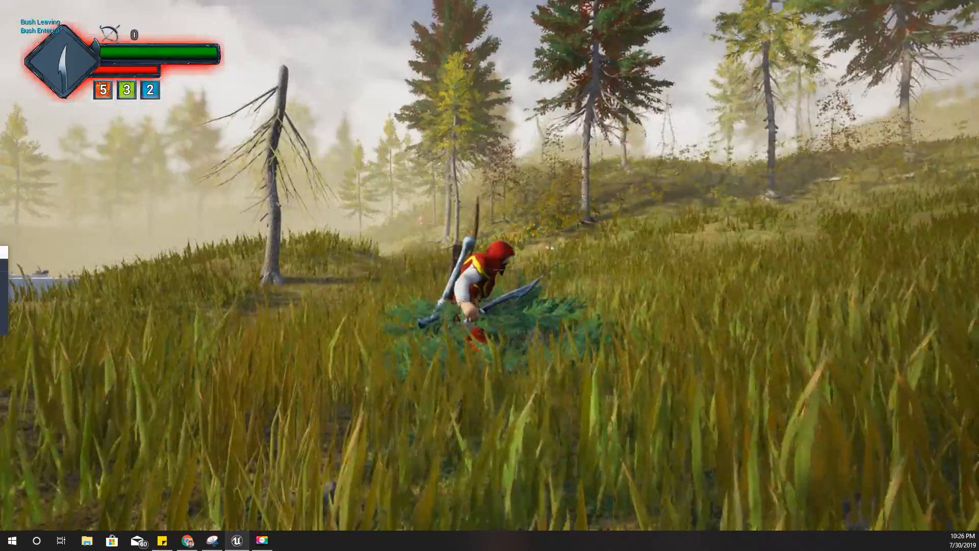
{"action": "key", "text": "w"}
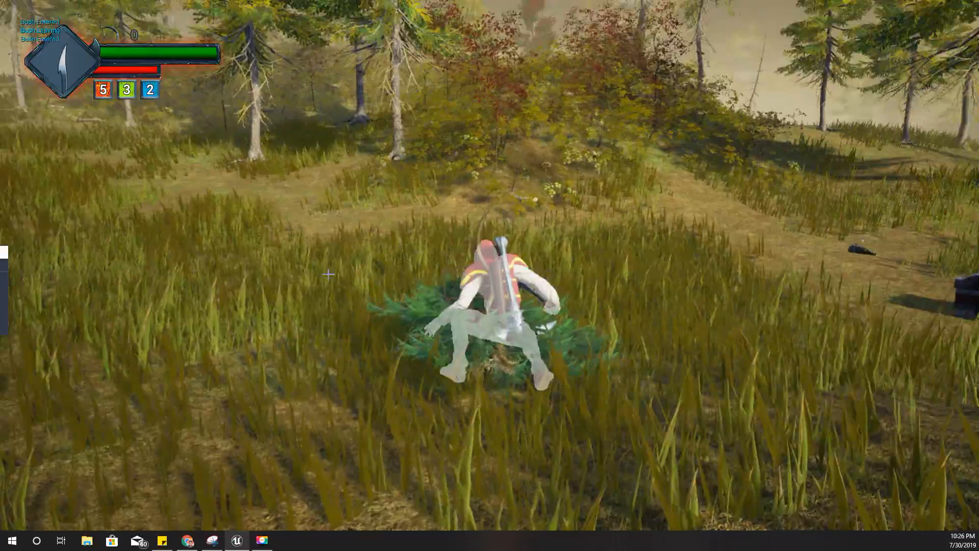
{"action": "key", "text": "Escape"}
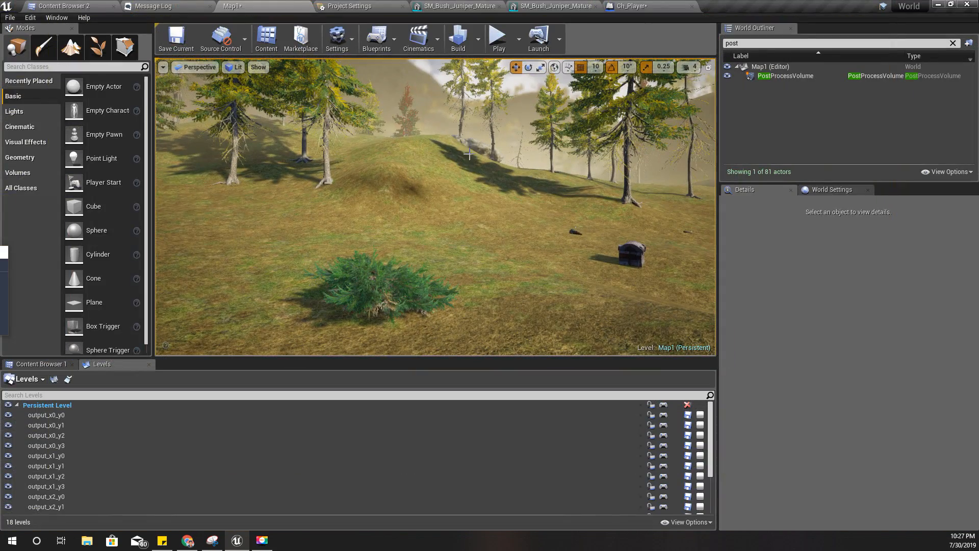
- Move BushTracer to about Y 33.08, Z -4.17 in Ch_Player and playtest crouching inside the bush in Map1
{"action": "left_click", "coordinate": [627, 5]}
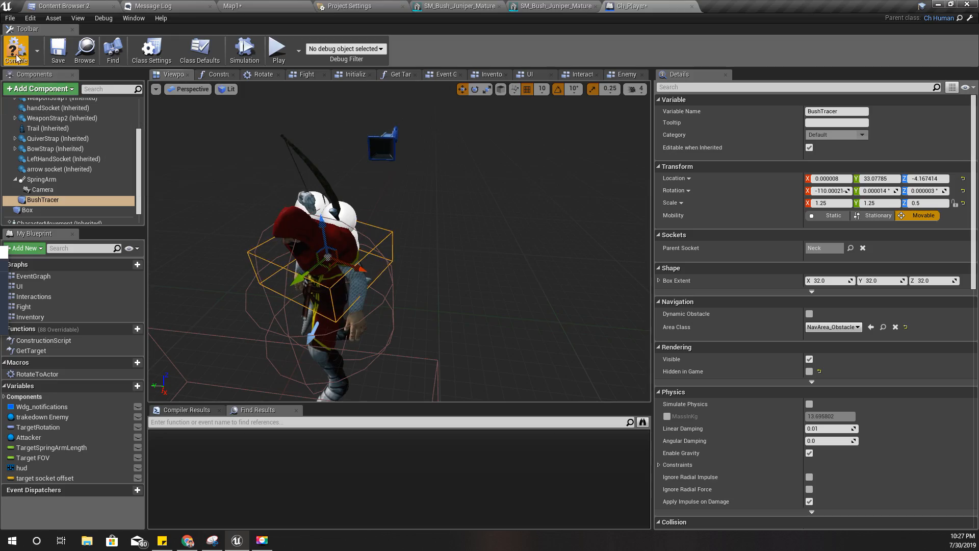
{"action": "left_click", "coordinate": [236, 4]}
{"action": "right_click_drag", "start_coordinate": [450, 345], "coordinate": [428, 311]}
{"action": "key", "text": "s"}
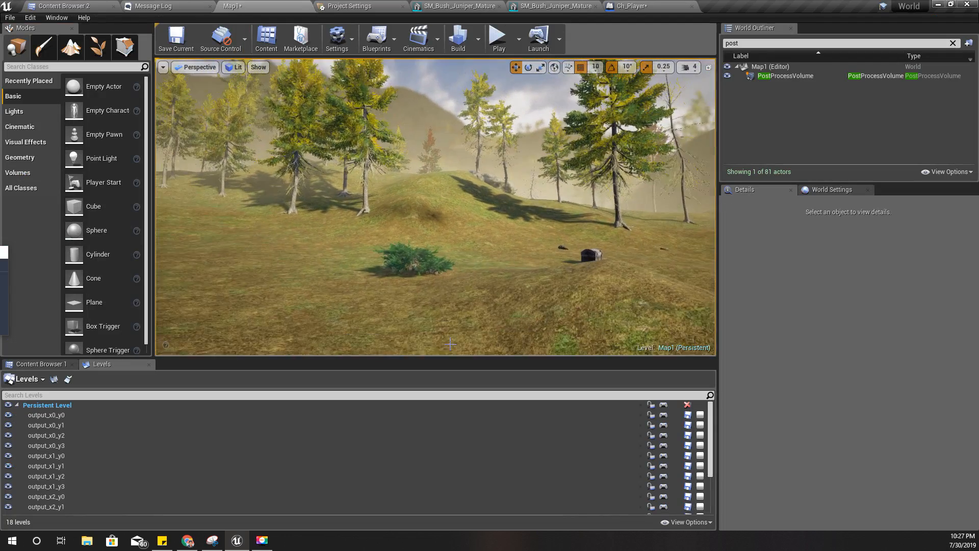
{"action": "key", "text": "F11"}
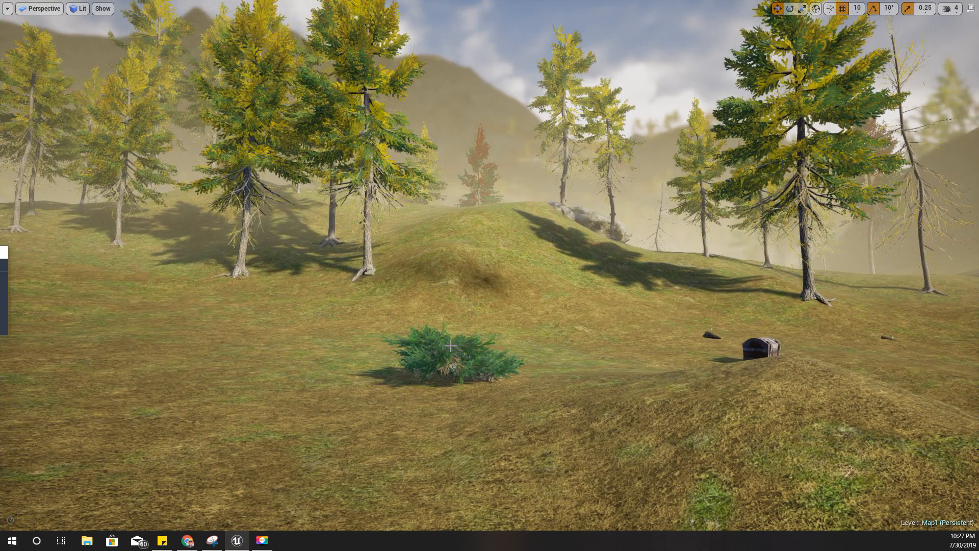
{"action": "key", "text": "alt+p"}
{"action": "key", "text": "w"}
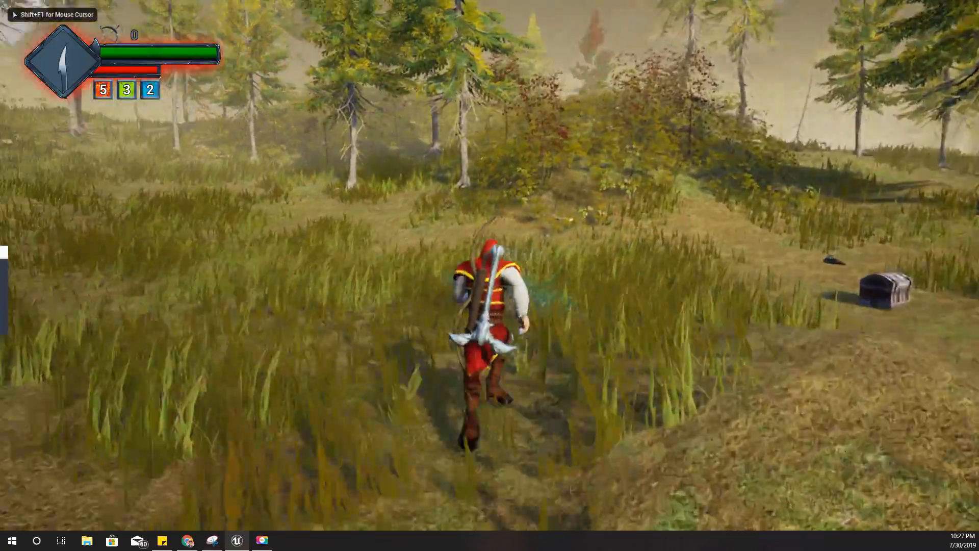
{"action": "key", "text": "c"}
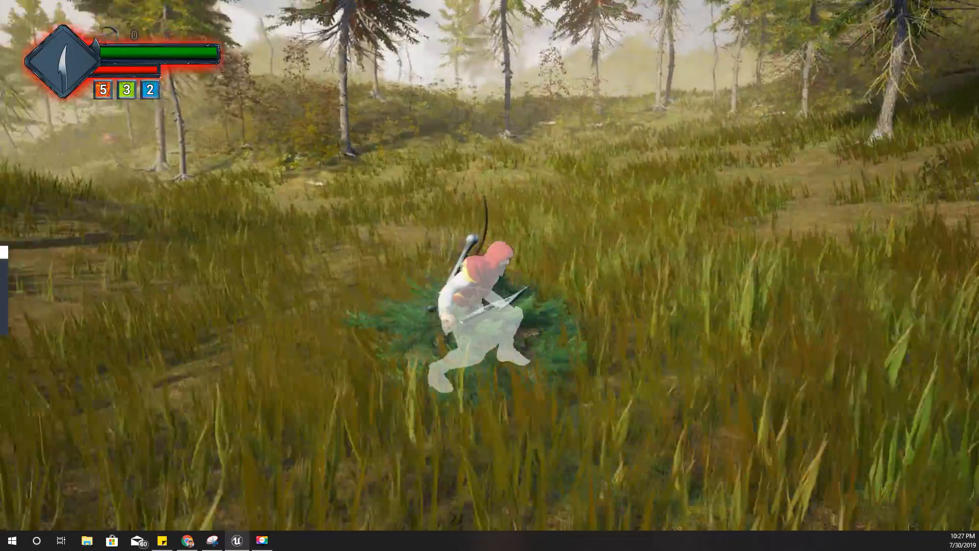
{"action": "key", "text": "Escape"}
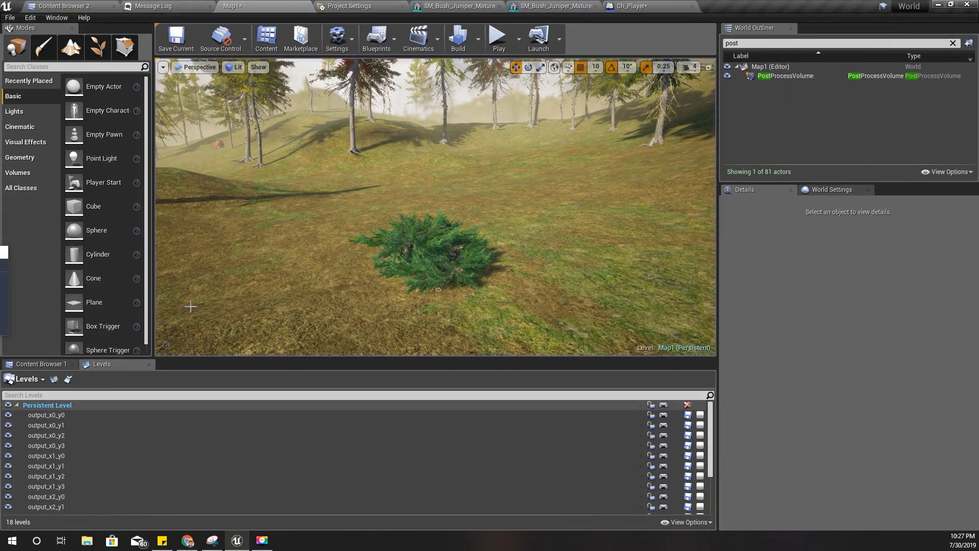
- Enable Hidden in Game for BushTracer in Ch_Player and playtest entering and leaving the bush while crouched
{"action": "left_click", "coordinate": [641, 5]}
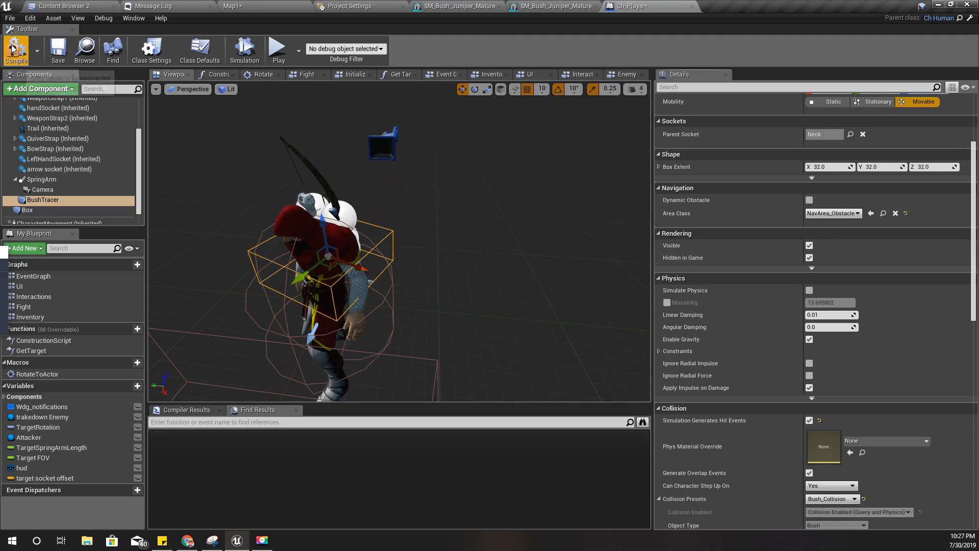
{"action": "left_click", "coordinate": [236, 4]}
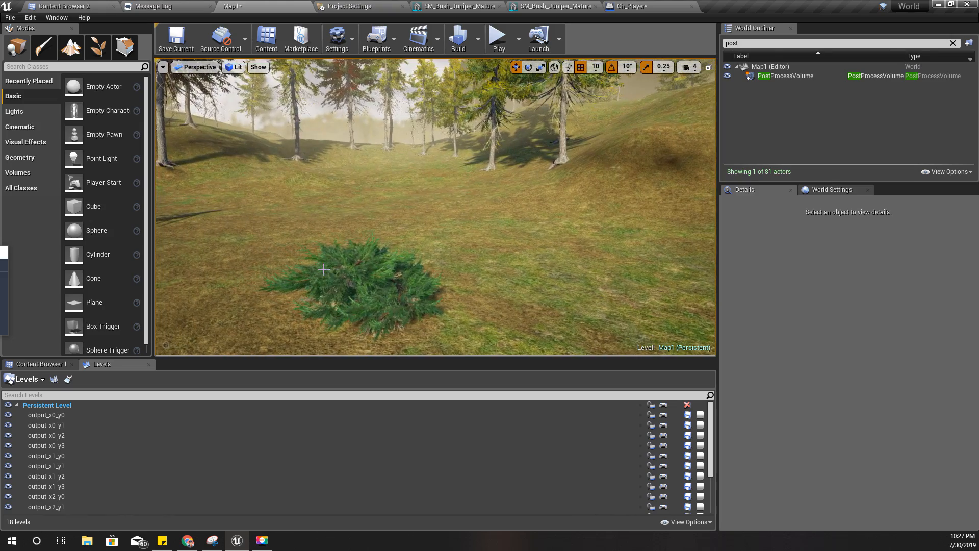
{"action": "key", "text": "F11"}
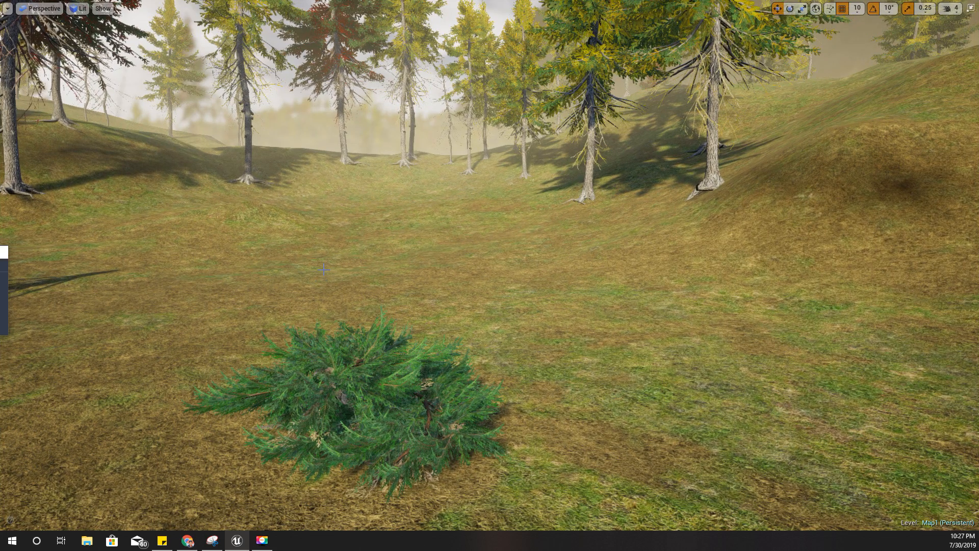
{"action": "key", "text": "alt+p"}
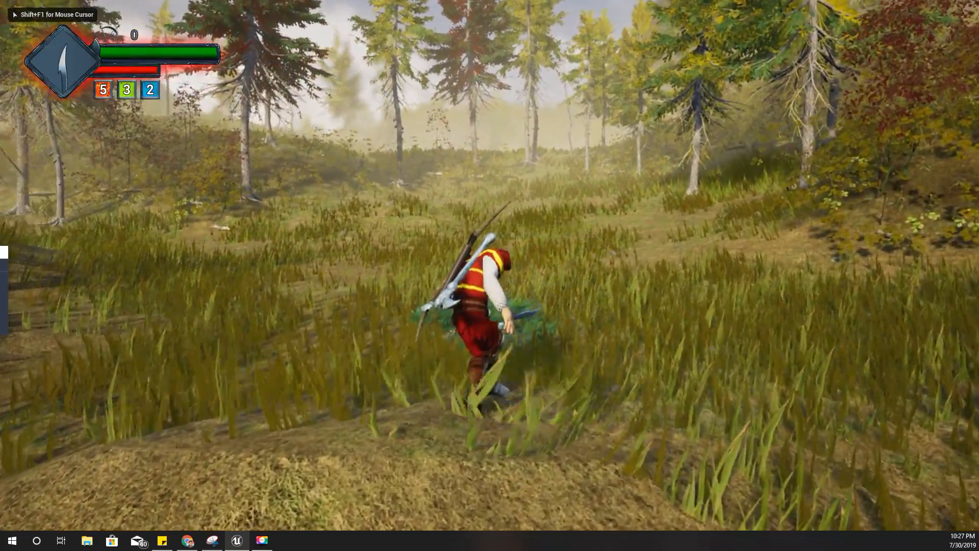
{"action": "key", "text": "w"}
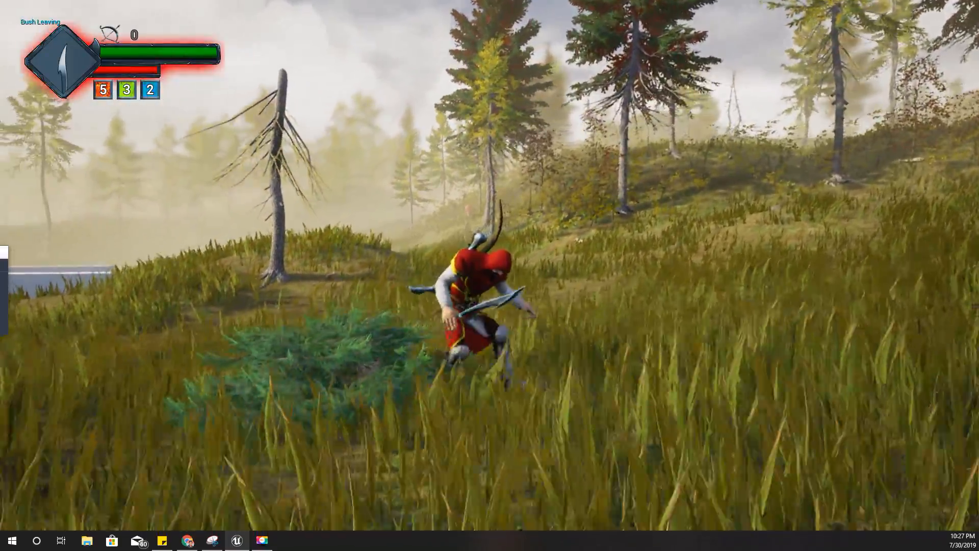
{"action": "key", "text": "w"}
{"action": "key", "text": "s"}
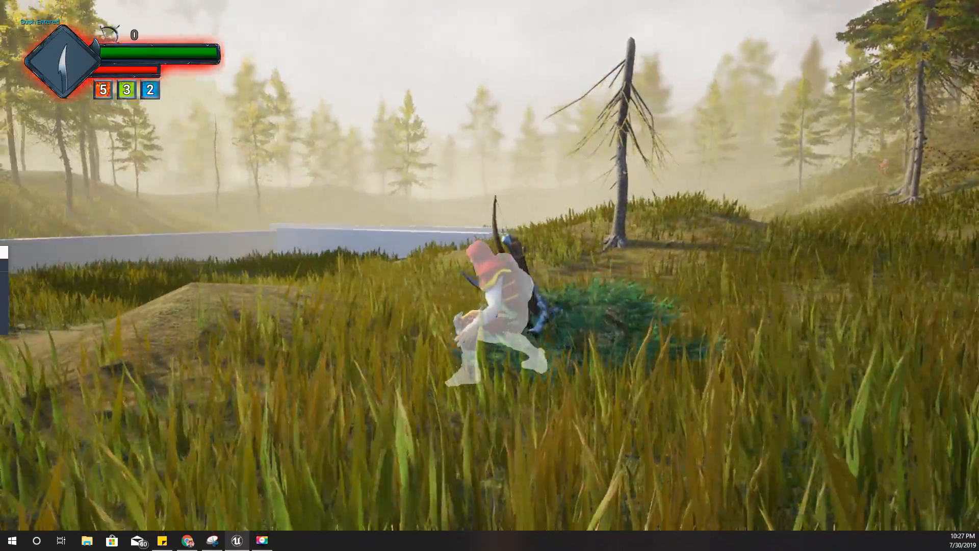
{"action": "key", "text": "d"}
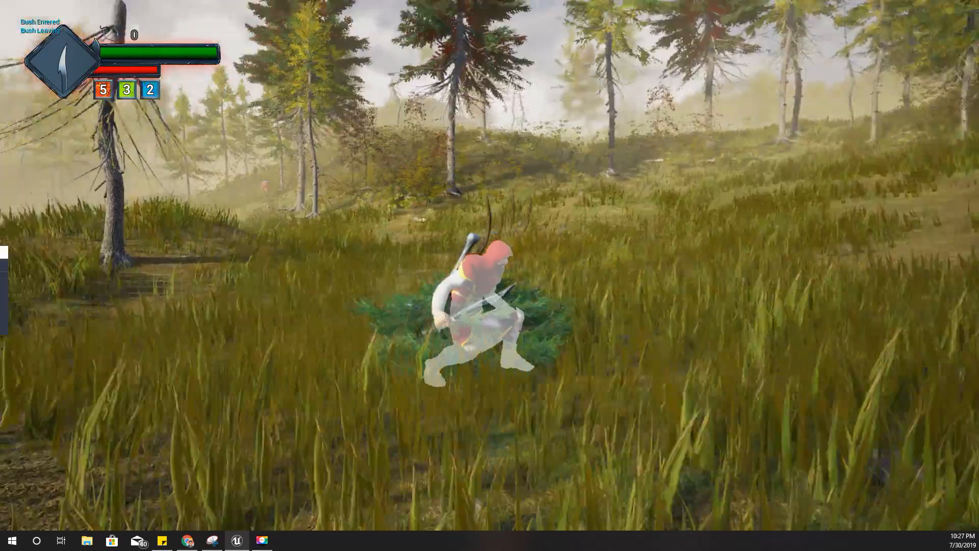
{"action": "key", "text": "Escape"}
- Switch Map1 to foliage painting and look up the juniper bush mesh in the Content Browser from its mesh editor
{"action": "right_click_drag", "start_coordinate": [202, 316], "coordinate": [192, 290]}
{"action": "key", "text": "F11"}
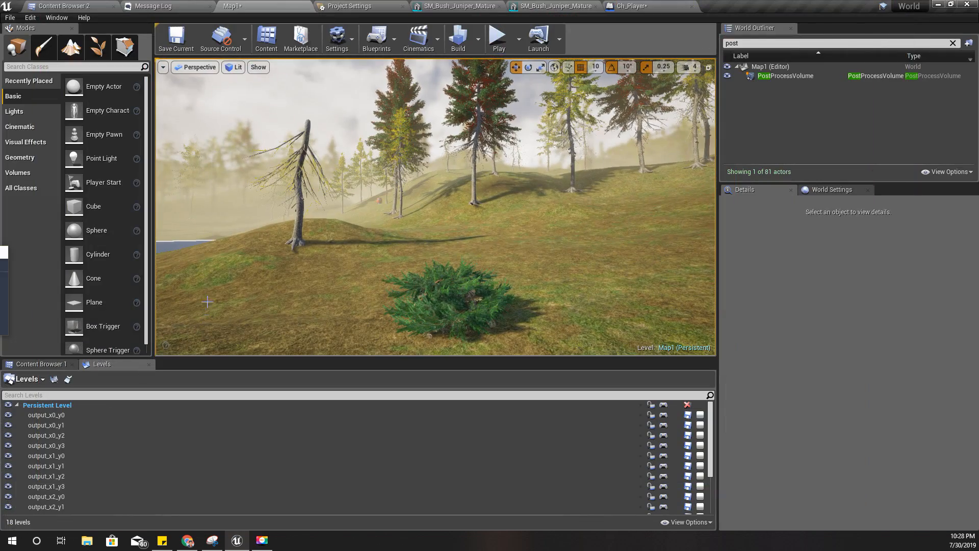
{"action": "key", "text": "a"}
{"action": "right_click_drag", "start_coordinate": [374, 225], "coordinate": [403, 232]}
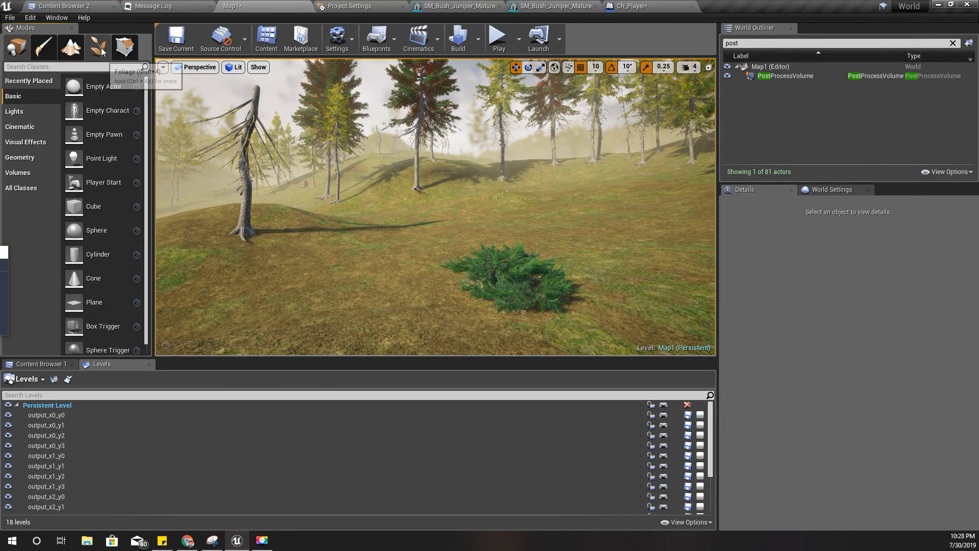
{"action": "left_click", "coordinate": [100, 48]}
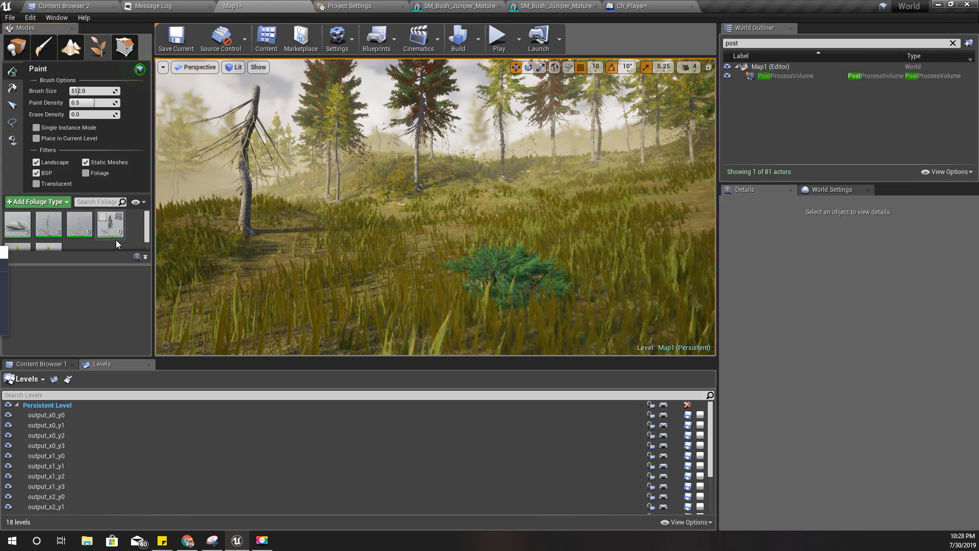
{"action": "left_click", "coordinate": [445, 5]}
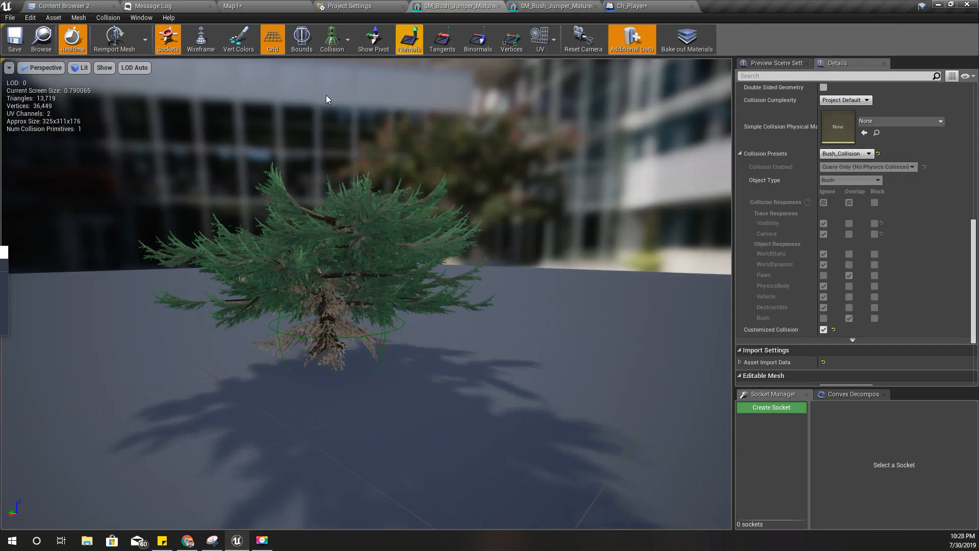
{"action": "left_click", "coordinate": [41, 38]}
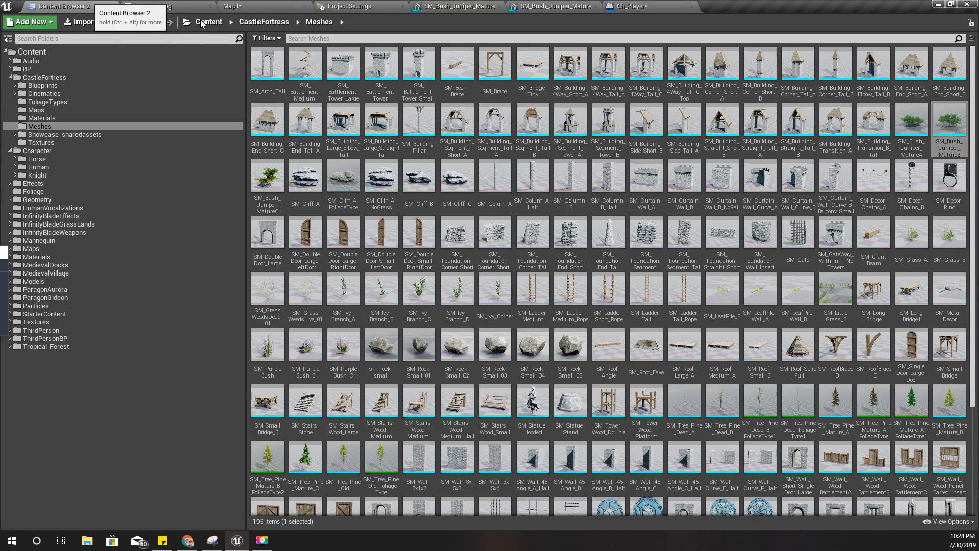
- Select the bush placed in Map1 and locate its static mesh, SM_Bush_Juniper_MatureA, in the Content Browser
{"action": "left_click", "coordinate": [274, 5]}
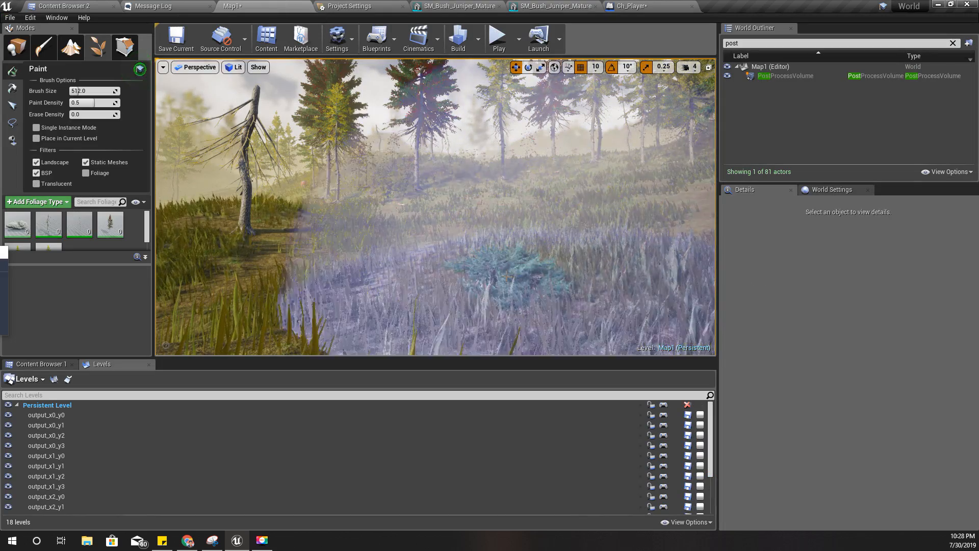
{"action": "left_click", "coordinate": [17, 47]}
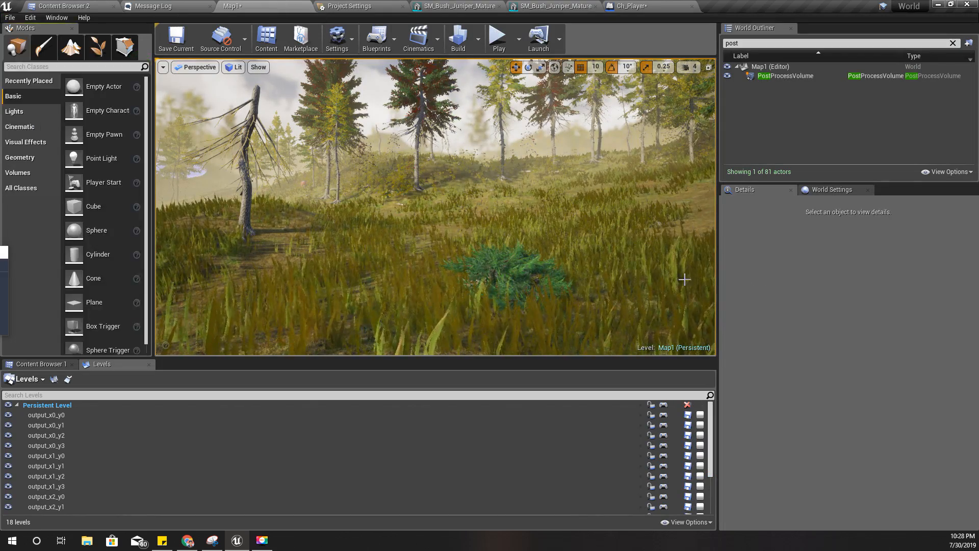
{"action": "left_click", "coordinate": [519, 262]}
{"action": "scroll", "coordinate": [922, 360], "scroll_direction": "up", "scroll_amount": 5}
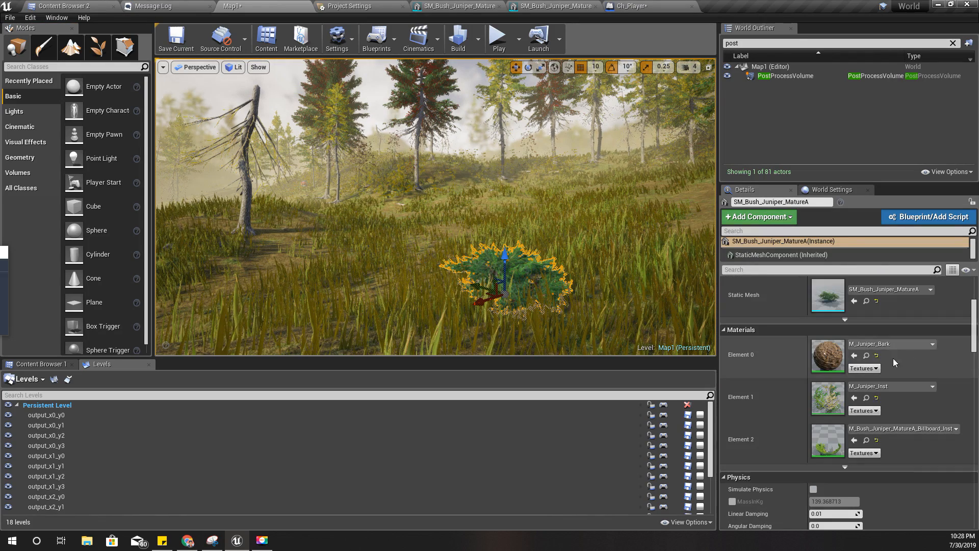
{"action": "left_click", "coordinate": [866, 301]}
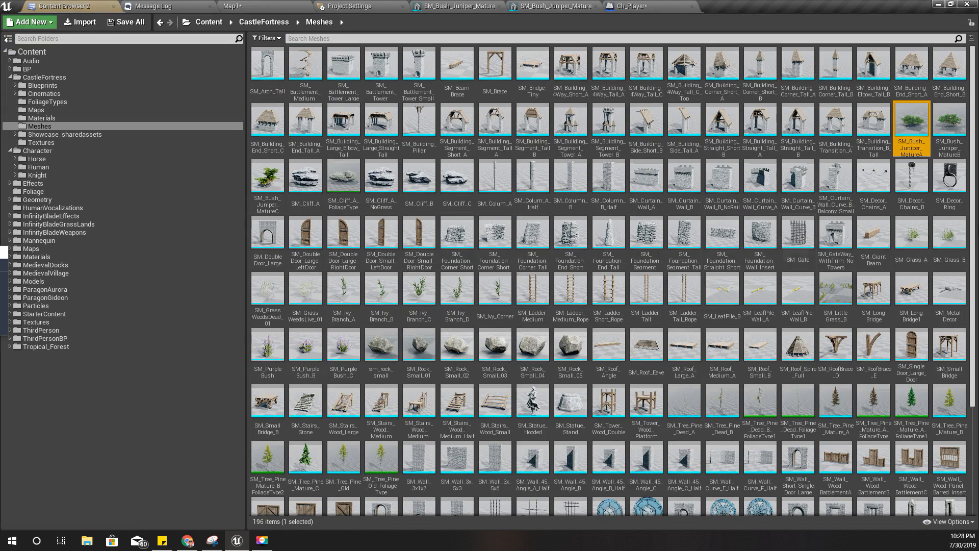
- Add SM_Bush_Juniper_MatureA to the foliage palette, saving it as SM_Bush_Juniper_MatureA_FoliageType in the CastleFortress Meshes folder
{"action": "mouse_move", "coordinate": [927, 140]}
{"action": "left_mouse_down"}
{"action": "mouse_move", "coordinate": [227, 84]}
{"action": "mouse_move", "coordinate": [213, 33]}
{"action": "mouse_move", "coordinate": [240, 5]}
{"action": "mouse_move", "coordinate": [104, 69]}
{"action": "mouse_move", "coordinate": [116, 46]}
{"action": "left_mouse_up"}
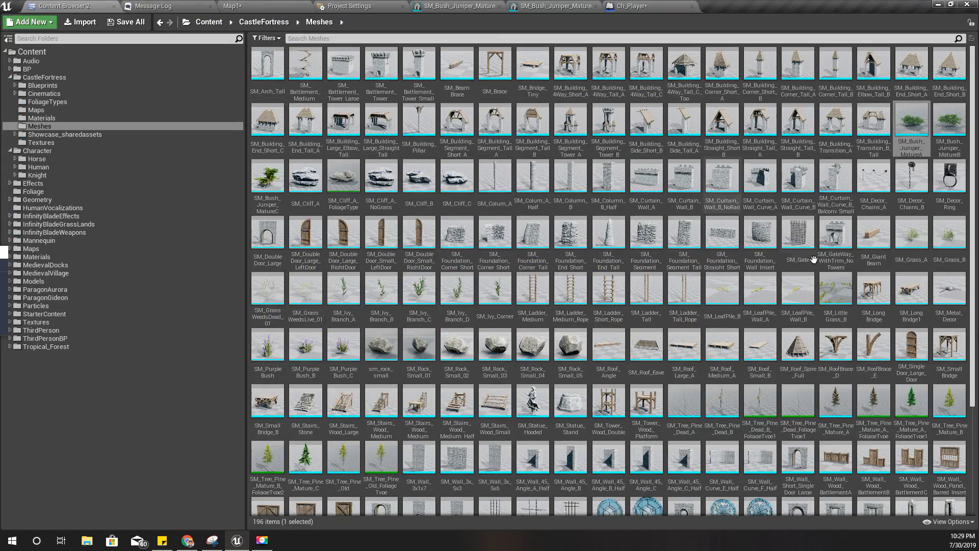
{"action": "left_click_drag", "start_coordinate": [903, 161], "coordinate": [183, 243]}
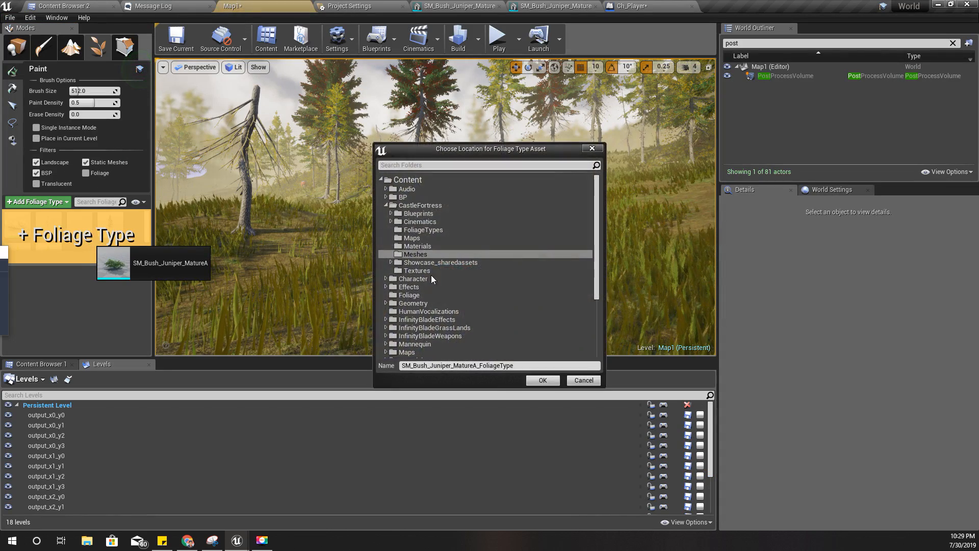
{"action": "left_click", "coordinate": [543, 380]}
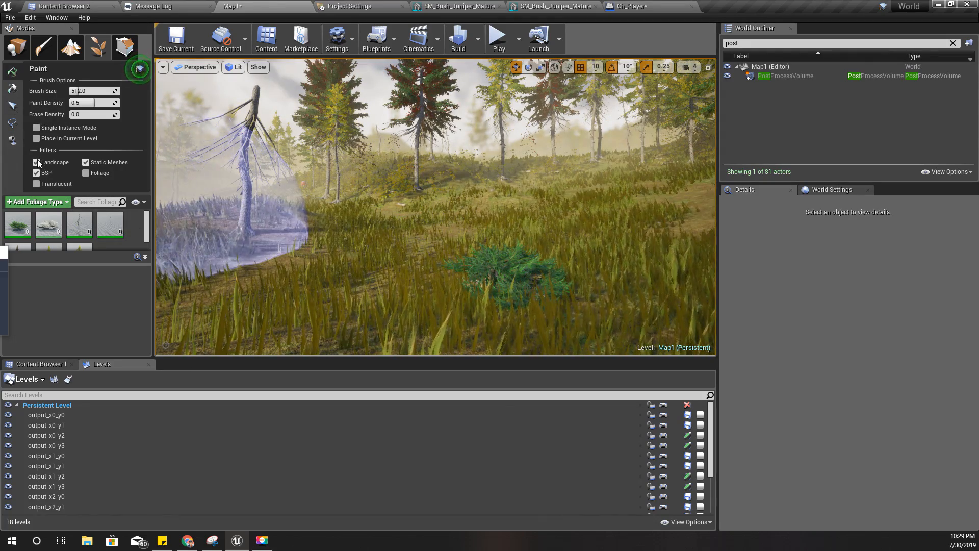
- Enable Single Instance Mode for foliage painting and look through the foliage types in the palette
{"action": "left_click", "coordinate": [36, 128]}
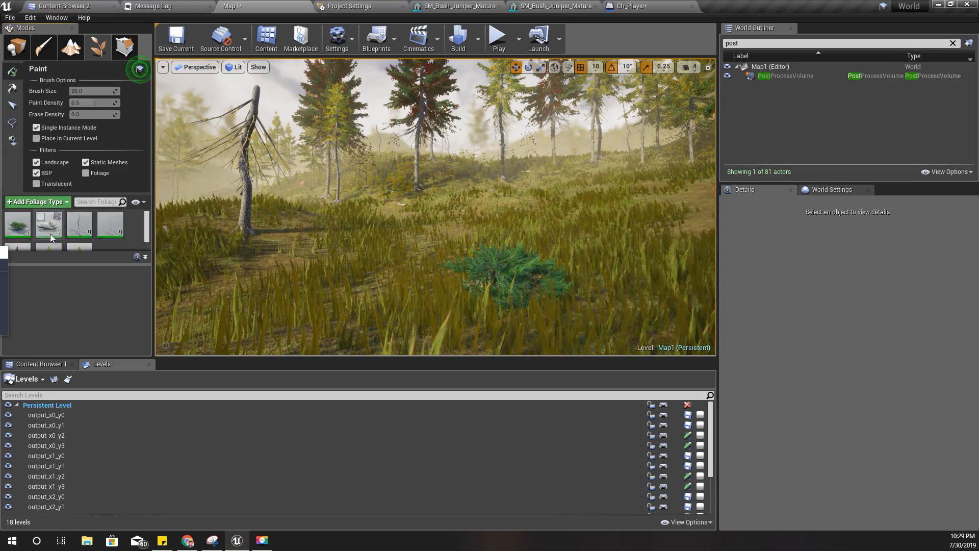
{"action": "scroll", "coordinate": [65, 245], "scroll_direction": "down", "scroll_amount": 1}
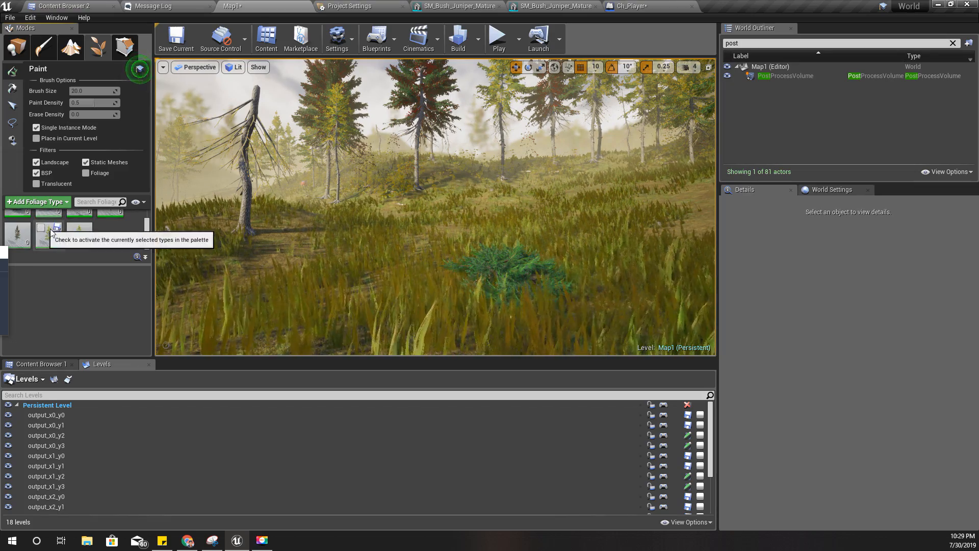
{"action": "scroll", "coordinate": [81, 228], "scroll_direction": "up", "scroll_amount": 1}
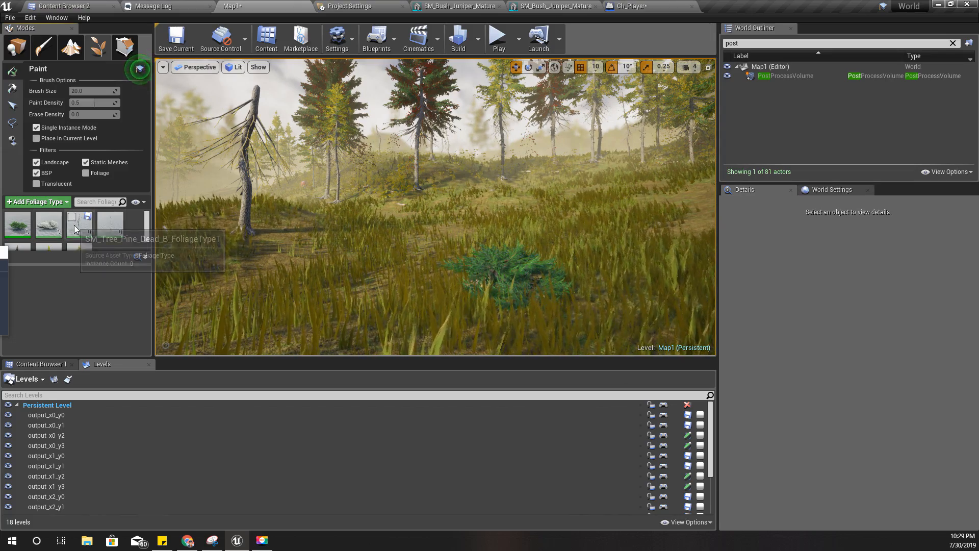
- Set the collision preset of the SM_Bush_Juniper_MatureA_FoliageType foliage to Bush_Collision
{"action": "scroll", "coordinate": [40, 232], "scroll_direction": "down", "scroll_amount": 1}
{"action": "scroll", "coordinate": [60, 235], "scroll_direction": "up", "scroll_amount": 1}
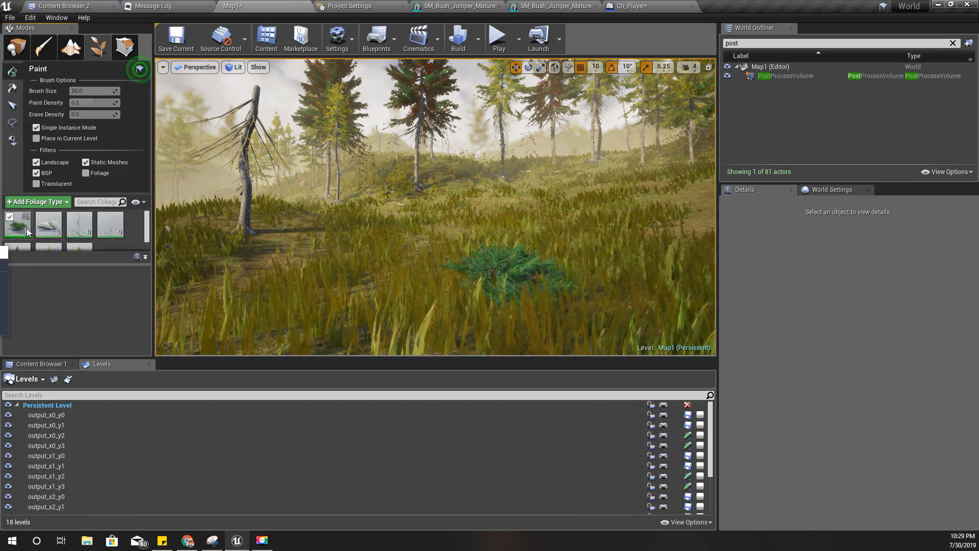
{"action": "left_click", "coordinate": [18, 224]}
{"action": "scroll", "coordinate": [94, 291], "scroll_direction": "down", "scroll_amount": 6}
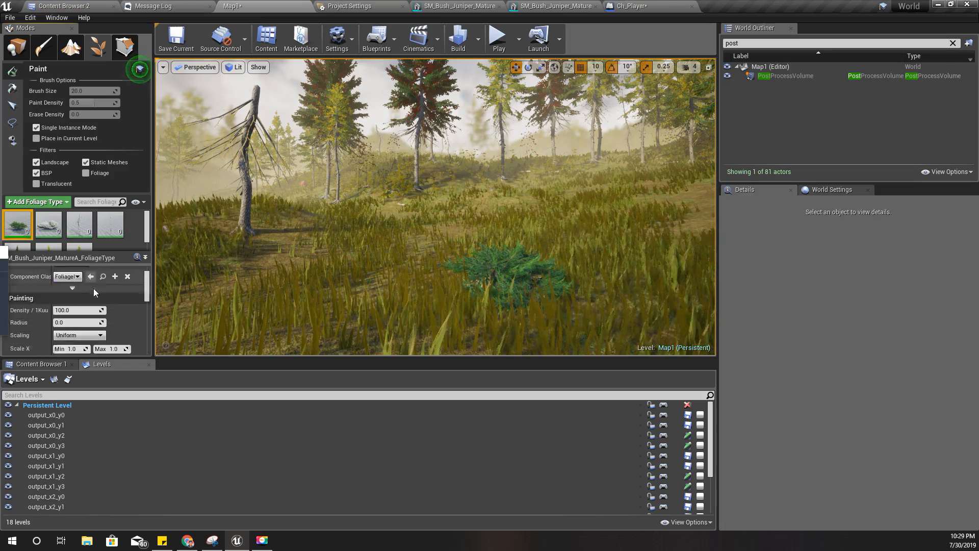
{"action": "scroll", "coordinate": [93, 291], "scroll_direction": "down", "scroll_amount": 5}
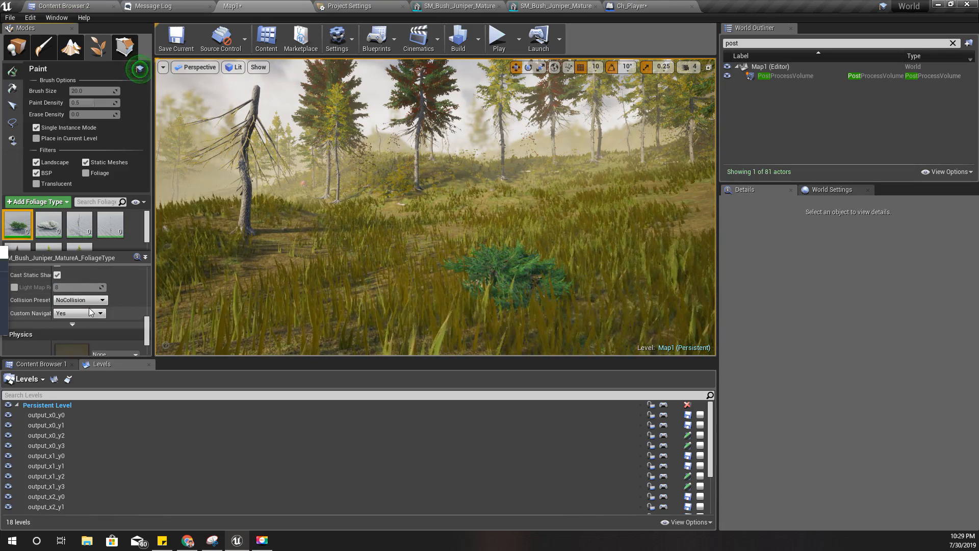
{"action": "scroll", "coordinate": [84, 308], "scroll_direction": "up", "scroll_amount": 1}
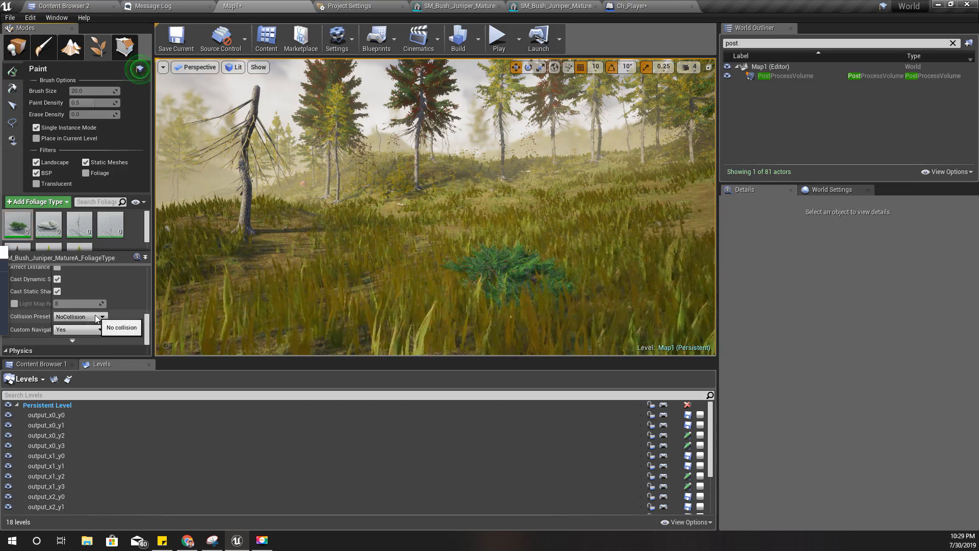
{"action": "left_click", "coordinate": [96, 318]}
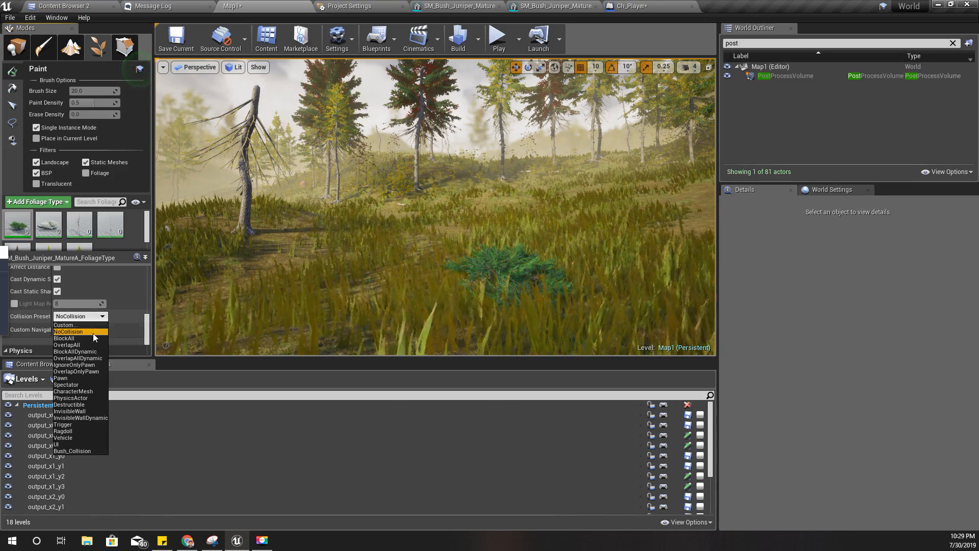
{"action": "left_click", "coordinate": [82, 451]}
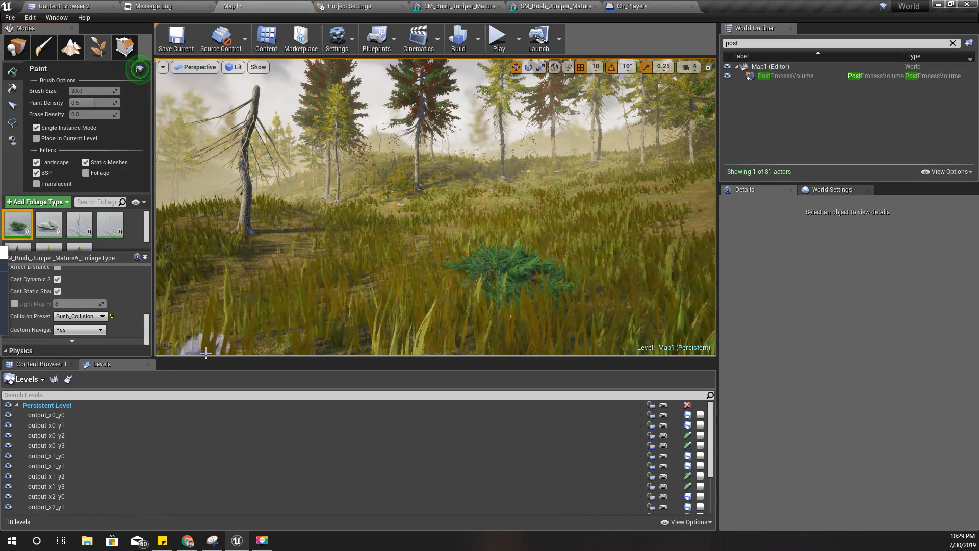
- Enlarge the foliage settings area and review the juniper foliage type's painting and instance settings
{"action": "left_click_drag", "start_coordinate": [203, 360], "coordinate": [203, 471]}
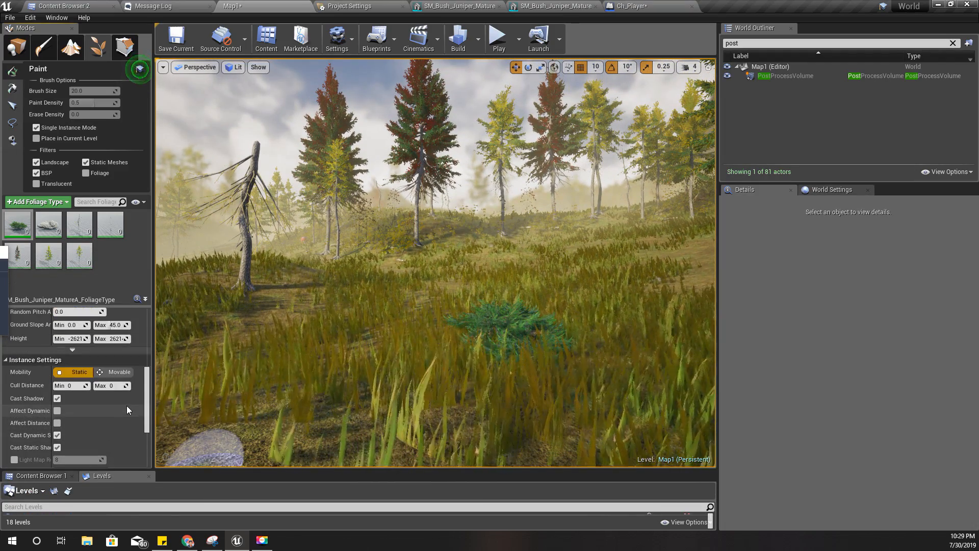
{"action": "scroll", "coordinate": [123, 405], "scroll_direction": "down", "scroll_amount": 2}
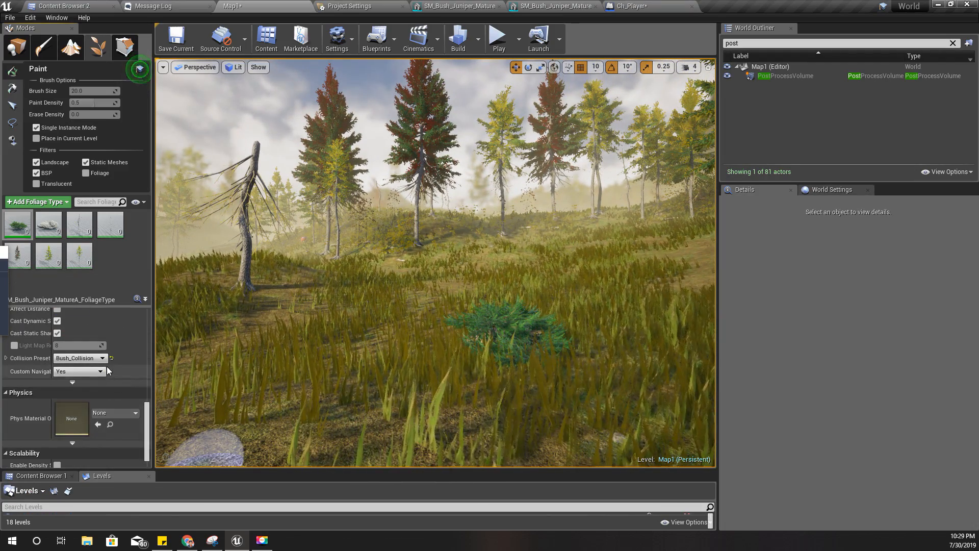
{"action": "scroll", "coordinate": [105, 366], "scroll_direction": "up", "scroll_amount": 3}
{"action": "scroll", "coordinate": [29, 331], "scroll_direction": "up", "scroll_amount": 4}
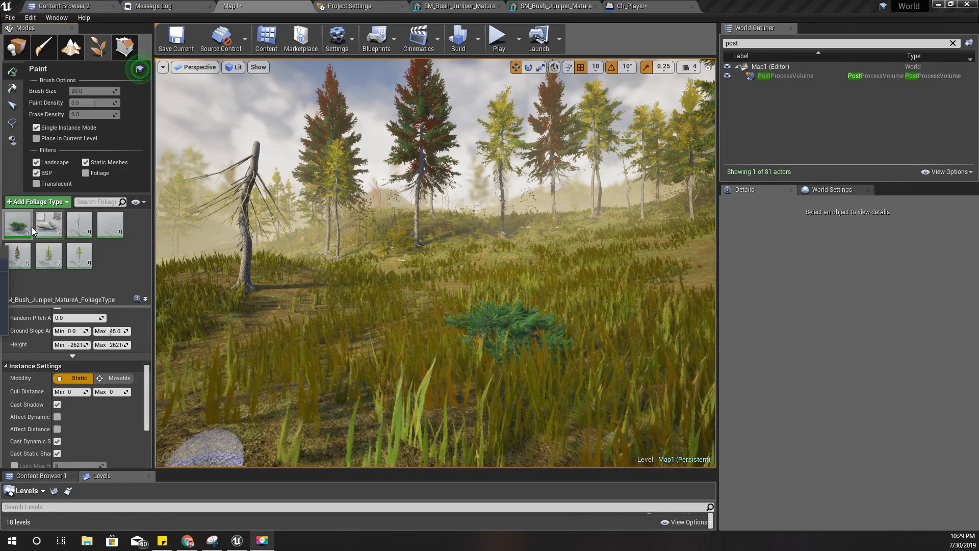
- Paint single juniper bush instances on the grass near the existing bush in Map1
{"action": "right_click_drag", "start_coordinate": [398, 284], "coordinate": [378, 339]}
{"action": "left_click", "coordinate": [303, 281]}
{"action": "mouse_move", "coordinate": [303, 282]}
{"action": "right_mouse_down"}
{"action": "mouse_move", "coordinate": [225, 250]}
{"action": "mouse_move", "coordinate": [347, 263]}
{"action": "right_mouse_up"}
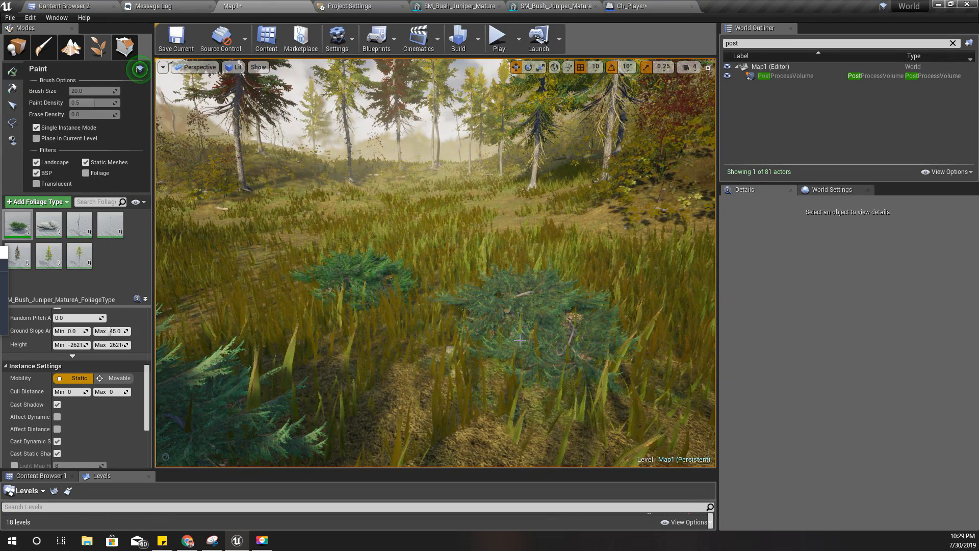
- Playtest Map1 full screen, walking the character in and out of the painted bushes, and return to the editor layout
{"action": "key", "text": "F11"}
{"action": "key", "text": "alt+p"}
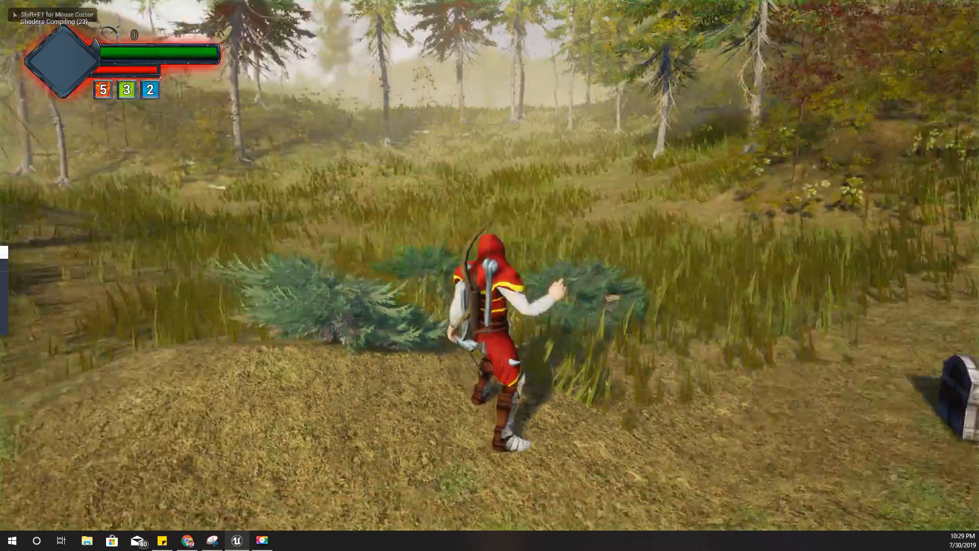
{"action": "key", "text": "w"}
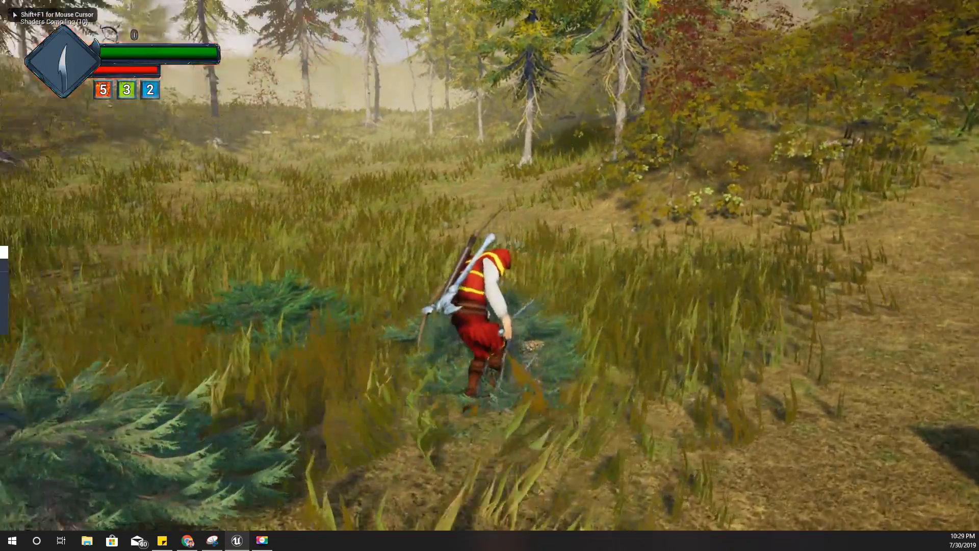
{"action": "key", "text": "w"}
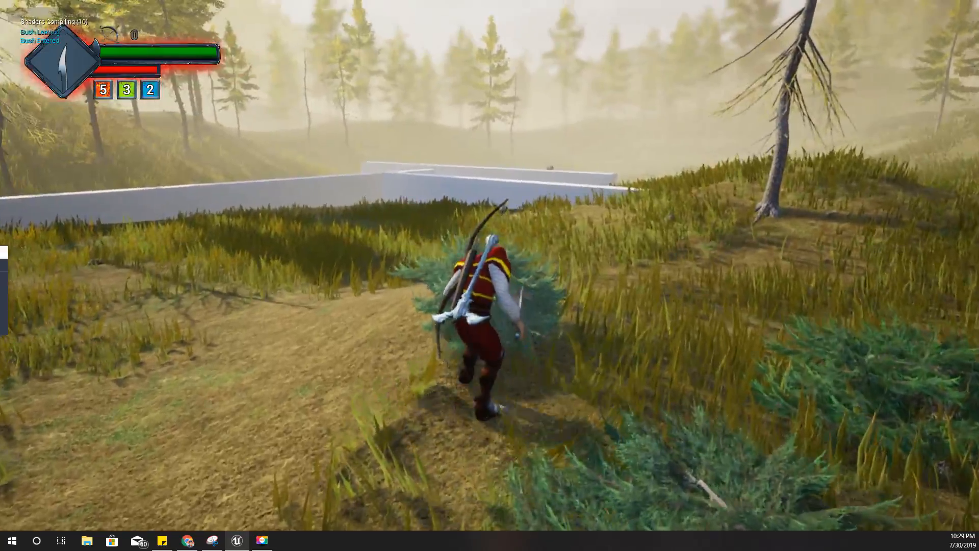
{"action": "key", "text": "a"}
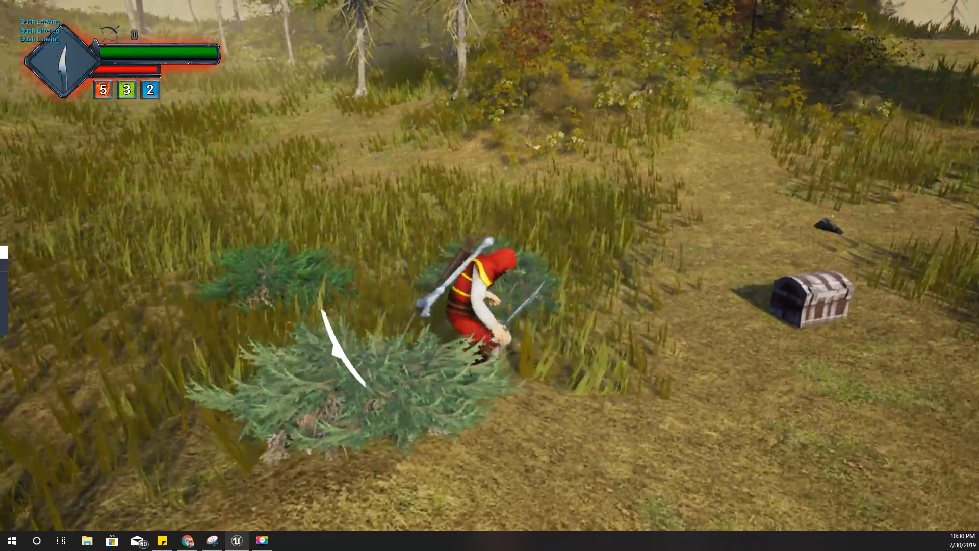
{"action": "key", "text": "Escape"}
{"action": "right_click_drag", "start_coordinate": [428, 379], "coordinate": [214, 357]}
{"action": "key", "text": "d"}
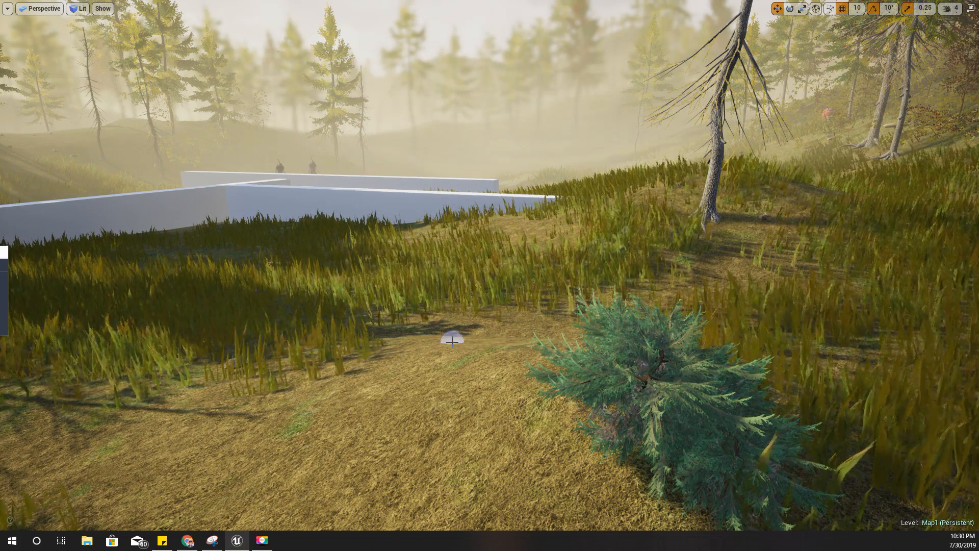
{"action": "key", "text": "F11"}
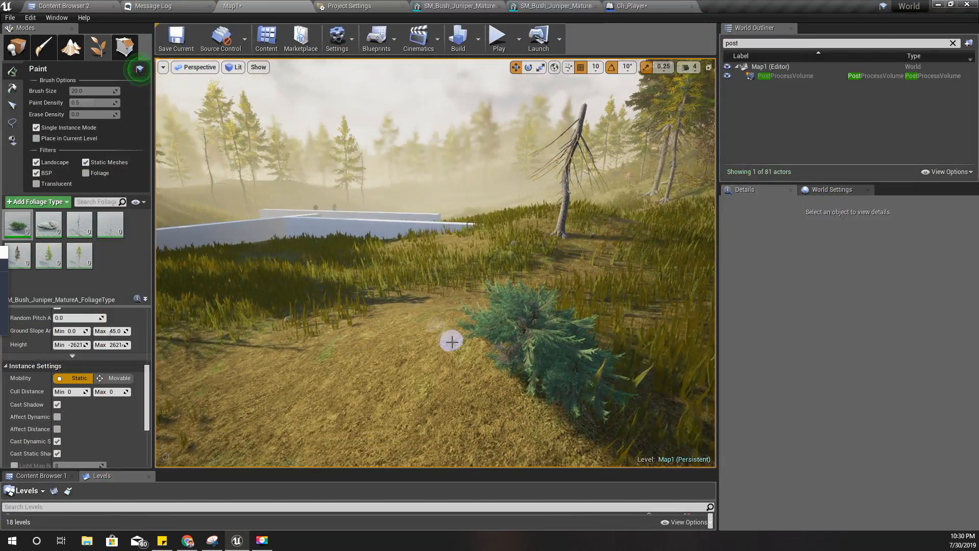
{"action": "right_click_drag", "start_coordinate": [451, 342], "coordinate": [394, 354]}
{"action": "key", "text": "w"}
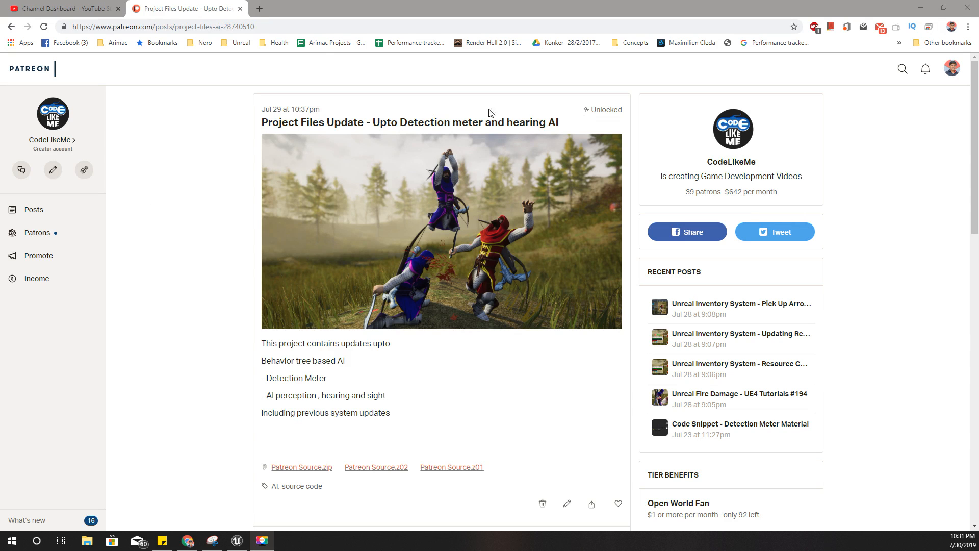
- Look through the Patreon post "Project Files Update - Upto Detection meter and hearing AI" in the browser, including its source files and tier benefits
{"action": "scroll", "coordinate": [357, 251], "scroll_direction": "down", "scroll_amount": 4}
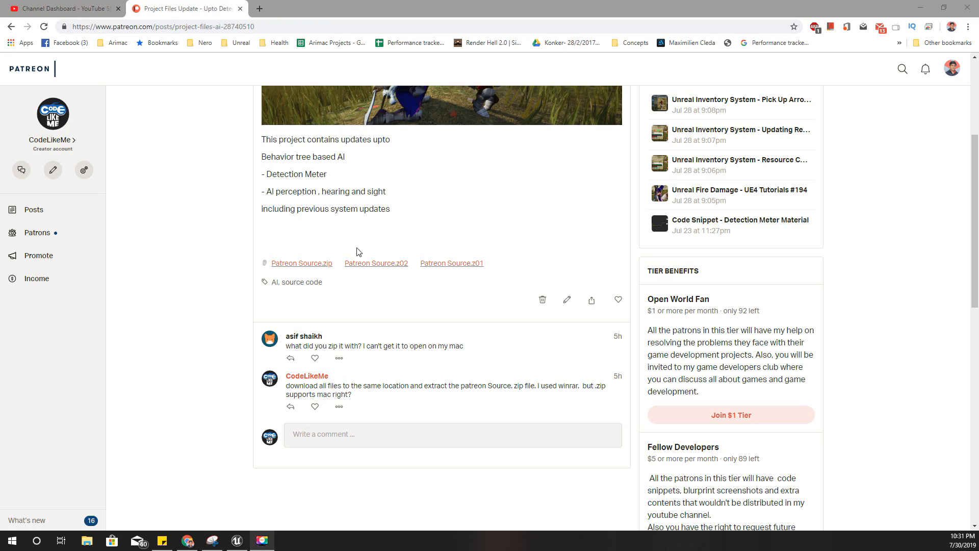
{"action": "scroll", "coordinate": [357, 251], "scroll_direction": "up", "scroll_amount": 4}
{"action": "scroll", "coordinate": [867, 322], "scroll_direction": "down", "scroll_amount": 9}
{"action": "scroll", "coordinate": [859, 316], "scroll_direction": "down", "scroll_amount": 3}
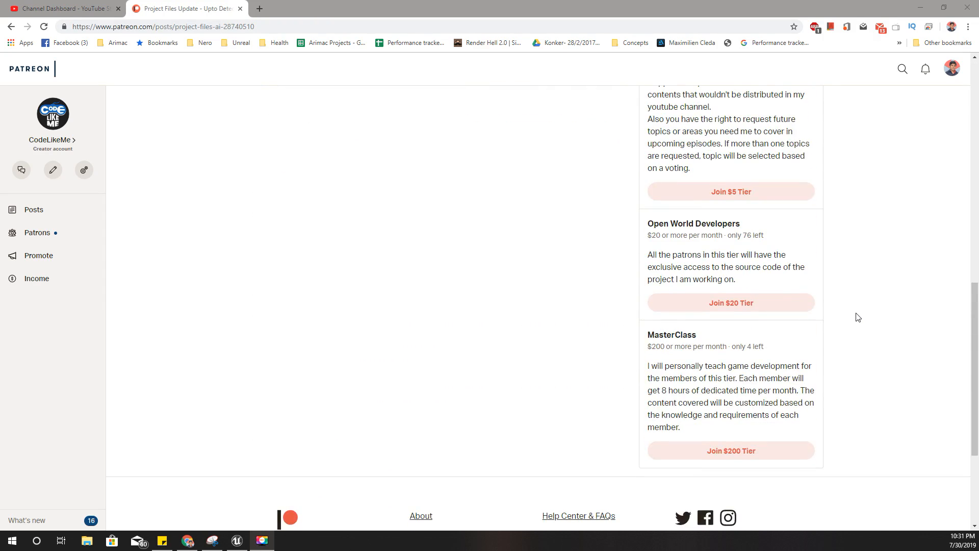
{"action": "scroll", "coordinate": [859, 316], "scroll_direction": "up", "scroll_amount": 8}
{"action": "scroll", "coordinate": [858, 317], "scroll_direction": "down", "scroll_amount": 4}
{"action": "scroll", "coordinate": [855, 317], "scroll_direction": "up", "scroll_amount": 2}
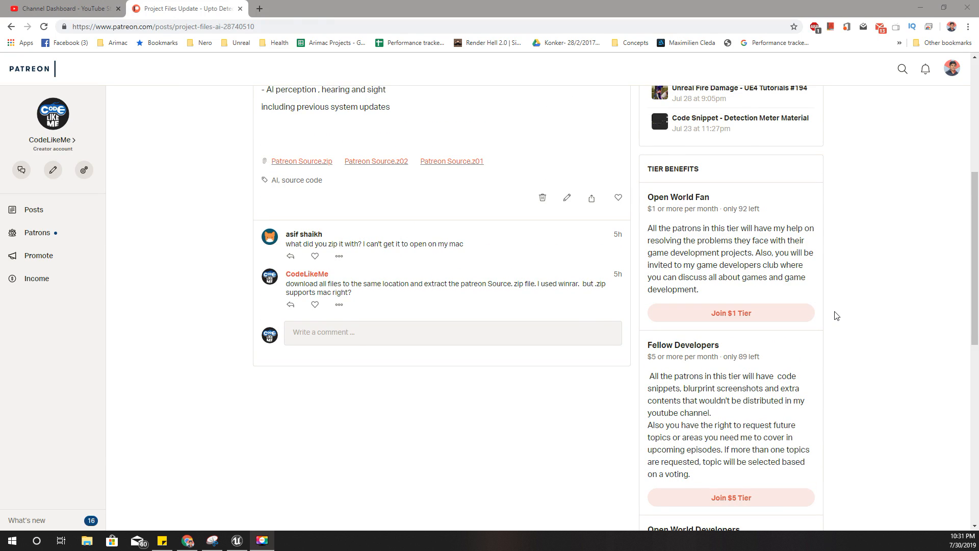
{"action": "scroll", "coordinate": [835, 314], "scroll_direction": "down", "scroll_amount": 2}
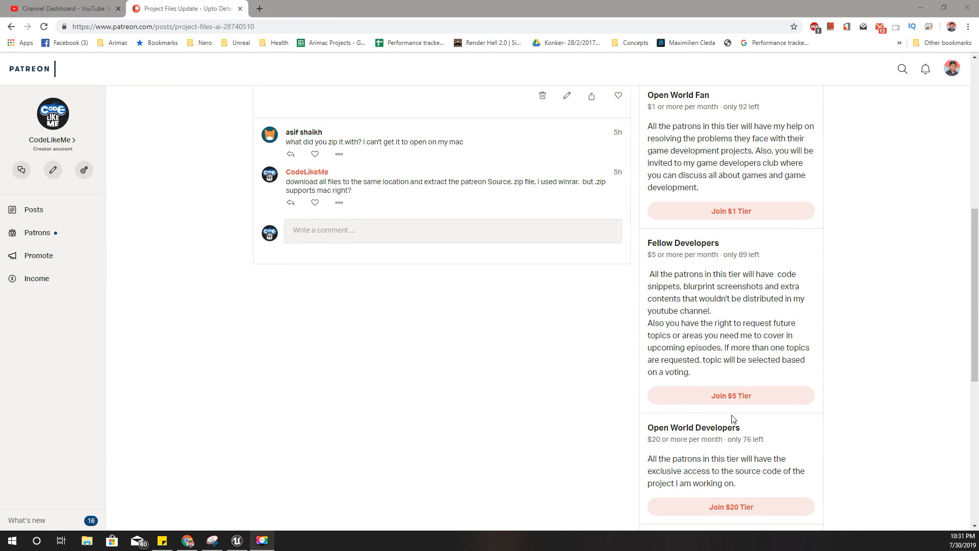
{"action": "scroll", "coordinate": [743, 410], "scroll_direction": "down", "scroll_amount": 3}
{"action": "scroll", "coordinate": [743, 411], "scroll_direction": "up", "scroll_amount": 5}
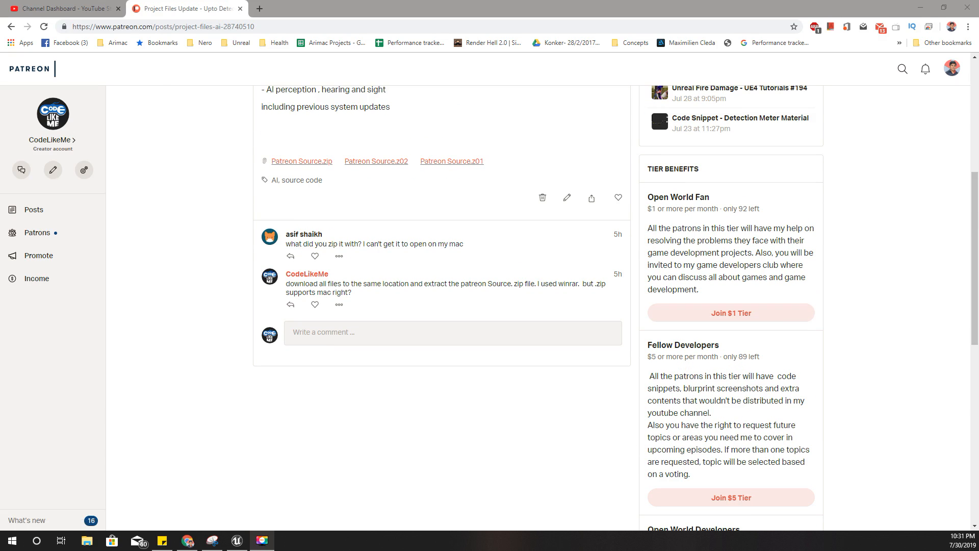
{"action": "scroll", "coordinate": [23, 316], "scroll_direction": "up", "scroll_amount": 6}
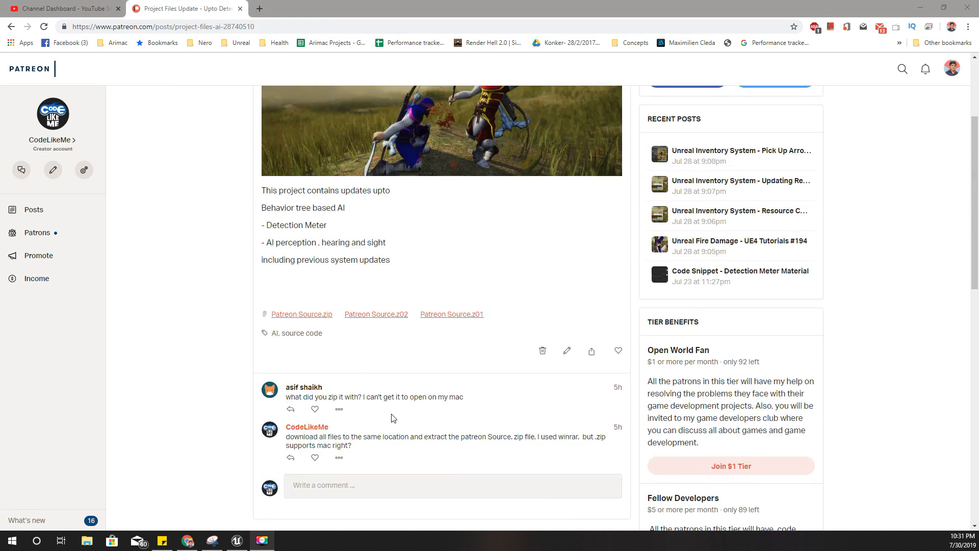